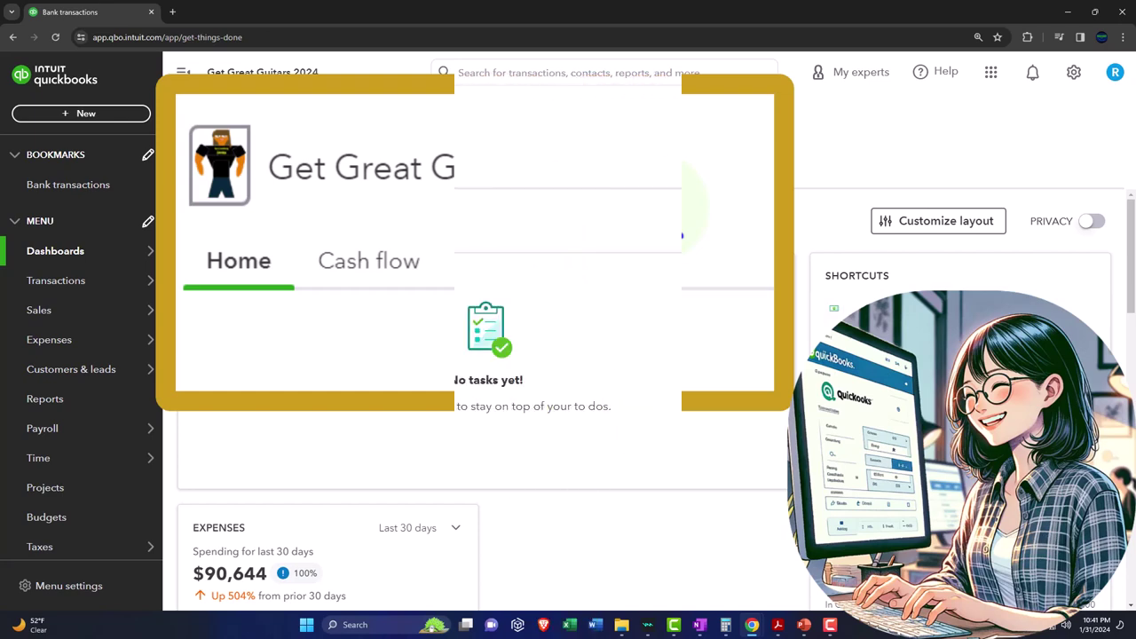
# - Open the Balance Sheet, Profit and Loss and Trial Balance favorite reports, each in its own new browser tab
pyautogui.click(69, 405)
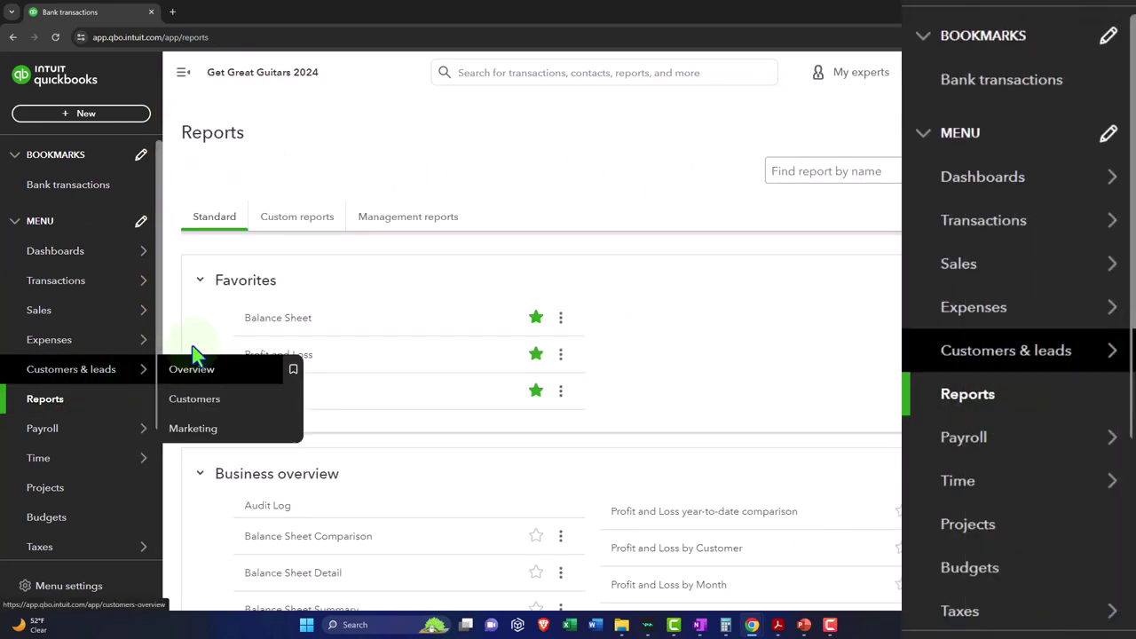
pyautogui.rightClick(297, 318)
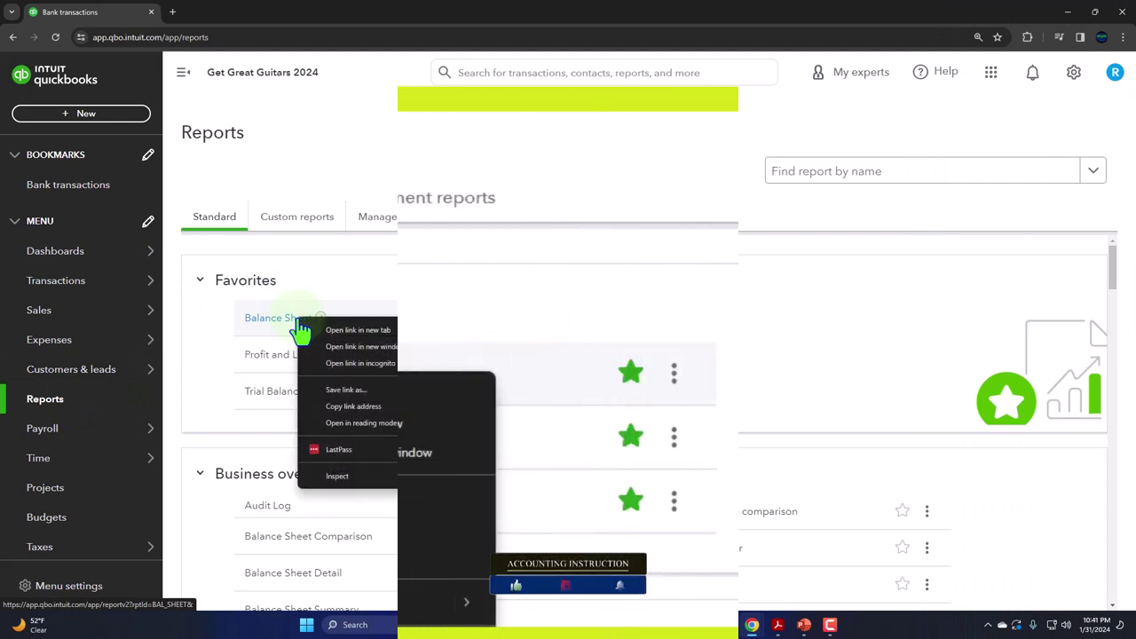
pyautogui.click(342, 397)
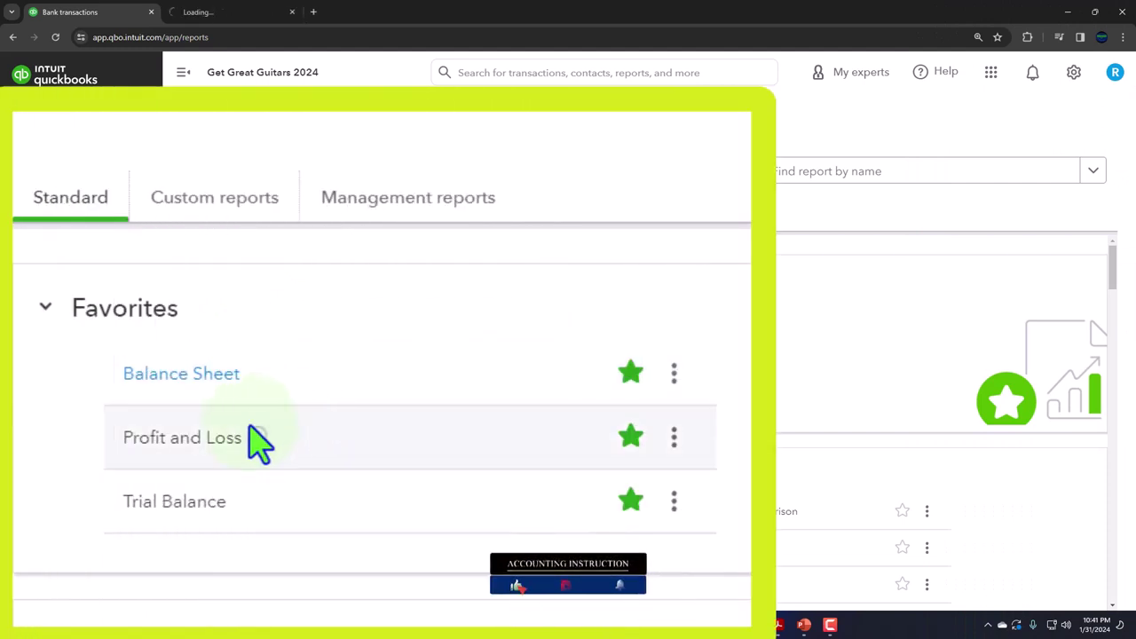
pyautogui.rightClick(213, 445)
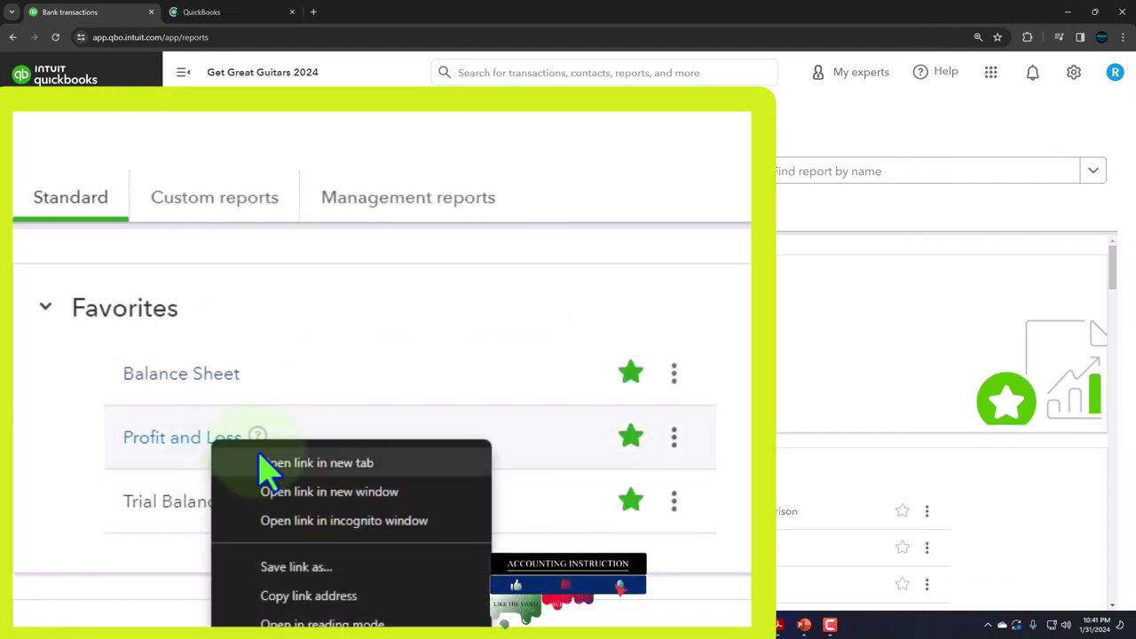
pyautogui.click(372, 471)
pyautogui.rightClick(207, 512)
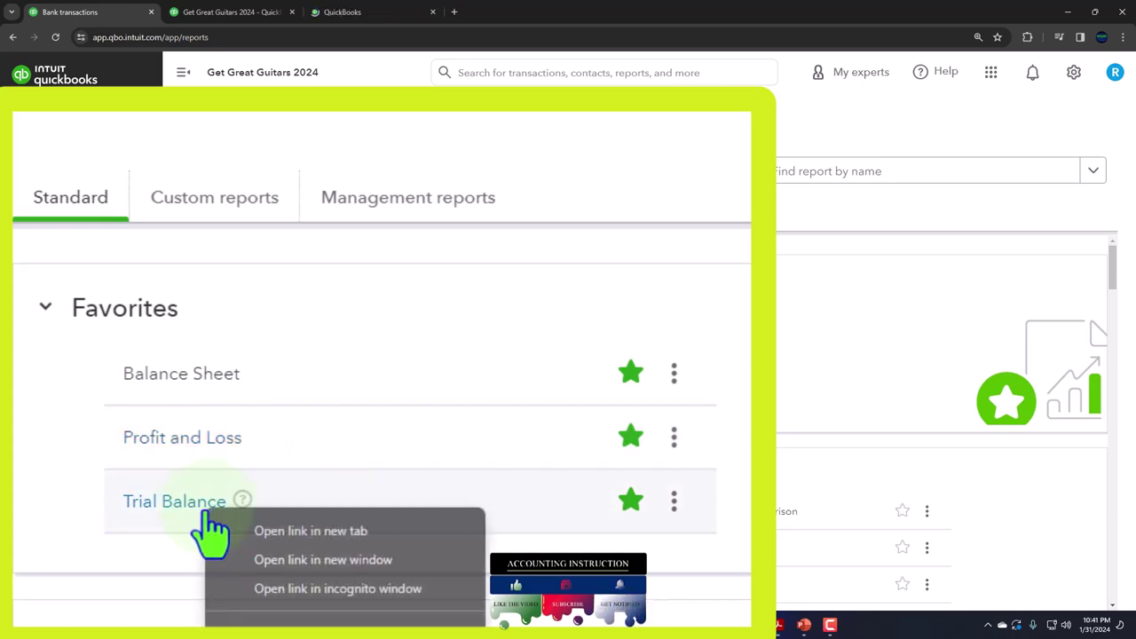
pyautogui.click(373, 536)
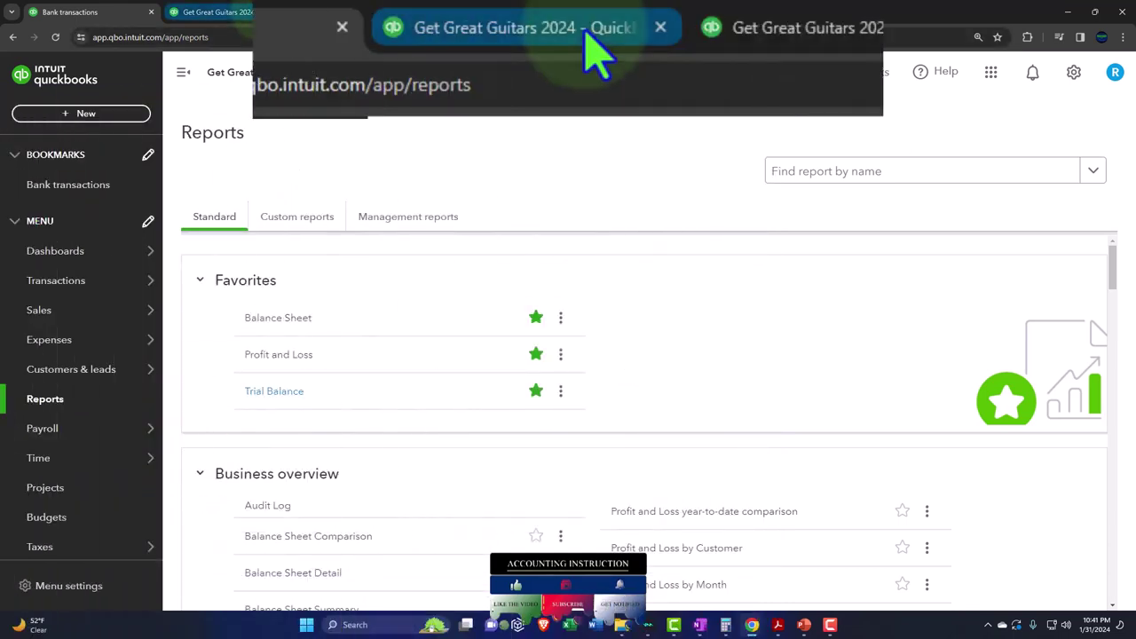
# - Set the Balance Sheet report period to 01/01/2024 through 02/29/2024
pyautogui.click(259, 13)
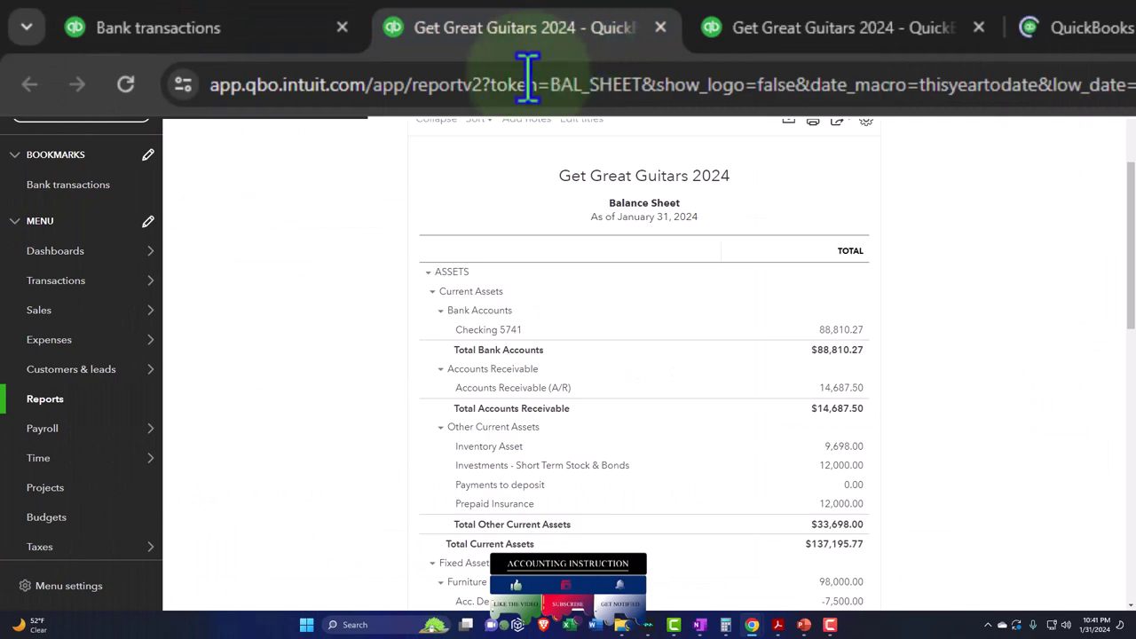
pyautogui.scroll(3, 204, 234)
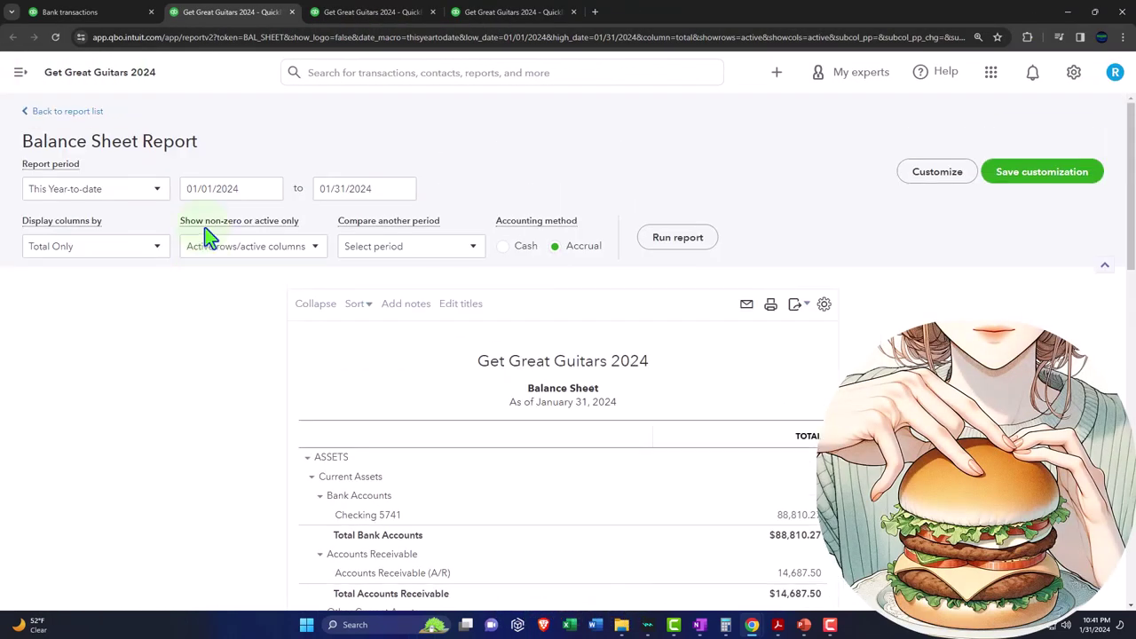
pyautogui.tripleClick(248, 188)
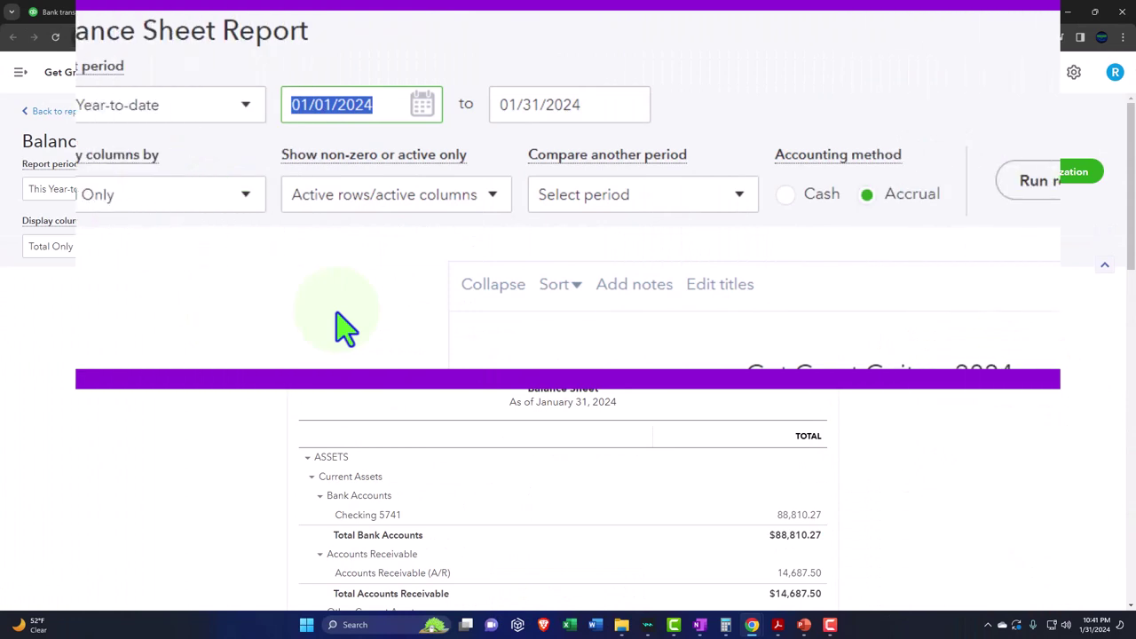
pyautogui.write('01/01/2024')
pyautogui.press('Tab')
pyautogui.write('0')
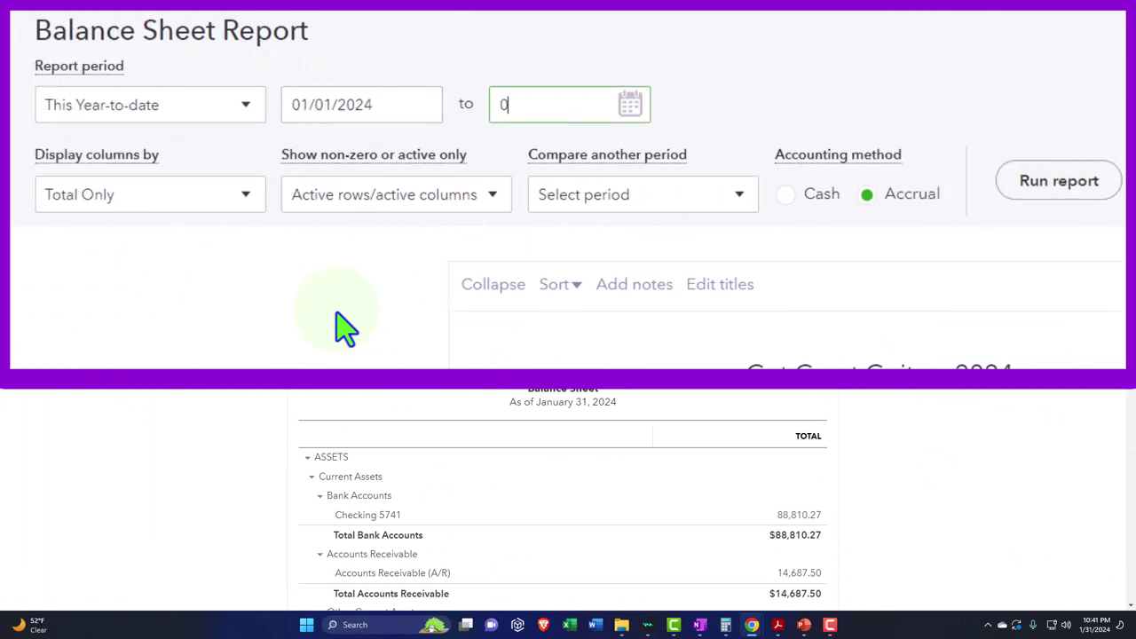
pyautogui.write('2/29/2024')
pyautogui.click(346, 328)
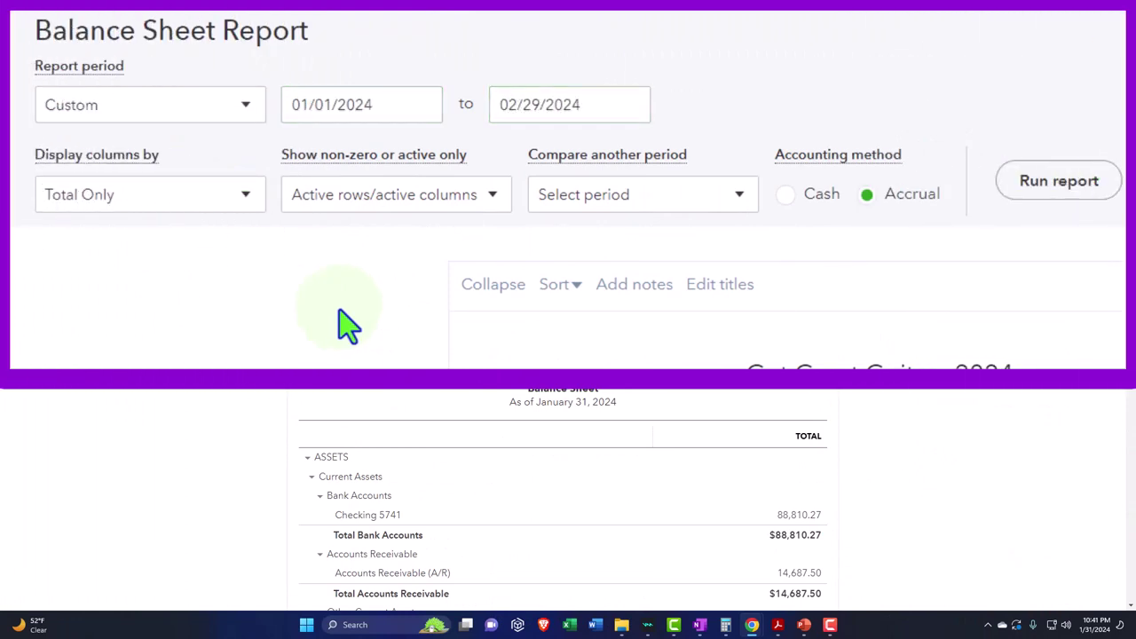
# - Display the Balance Sheet columns by Months and run the report
pyautogui.click(248, 205)
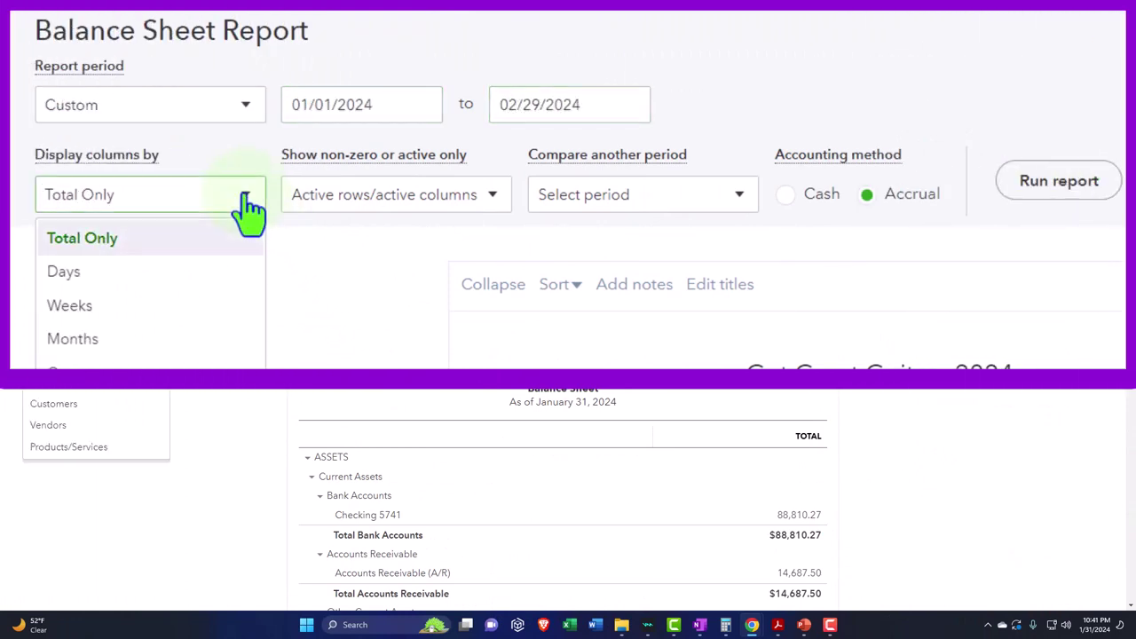
pyautogui.click(177, 338)
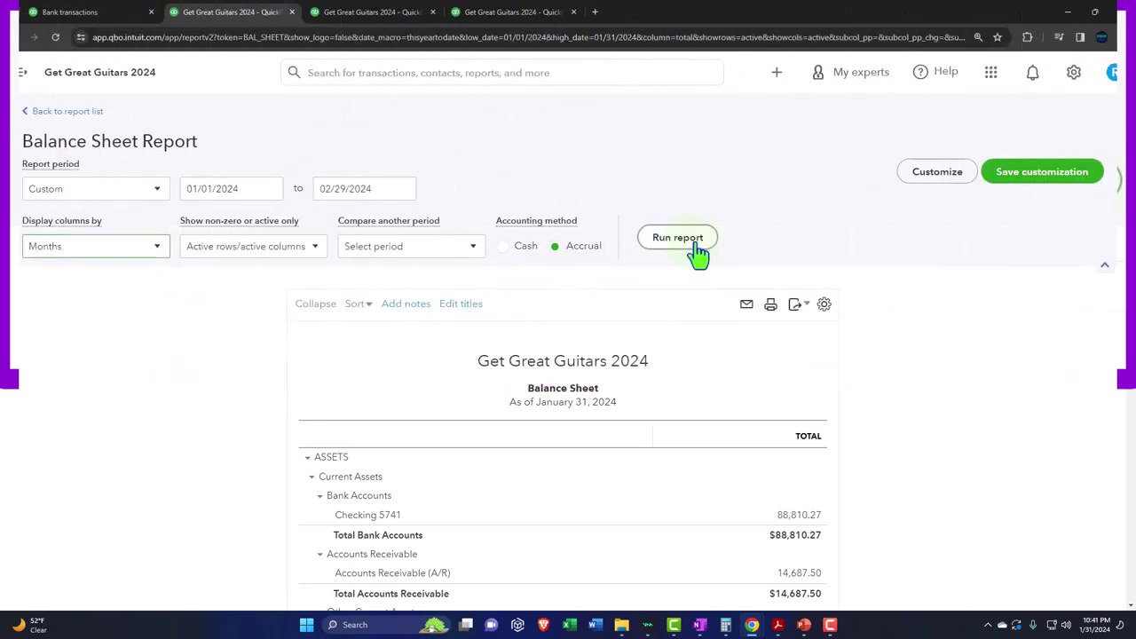
pyautogui.click(1074, 186)
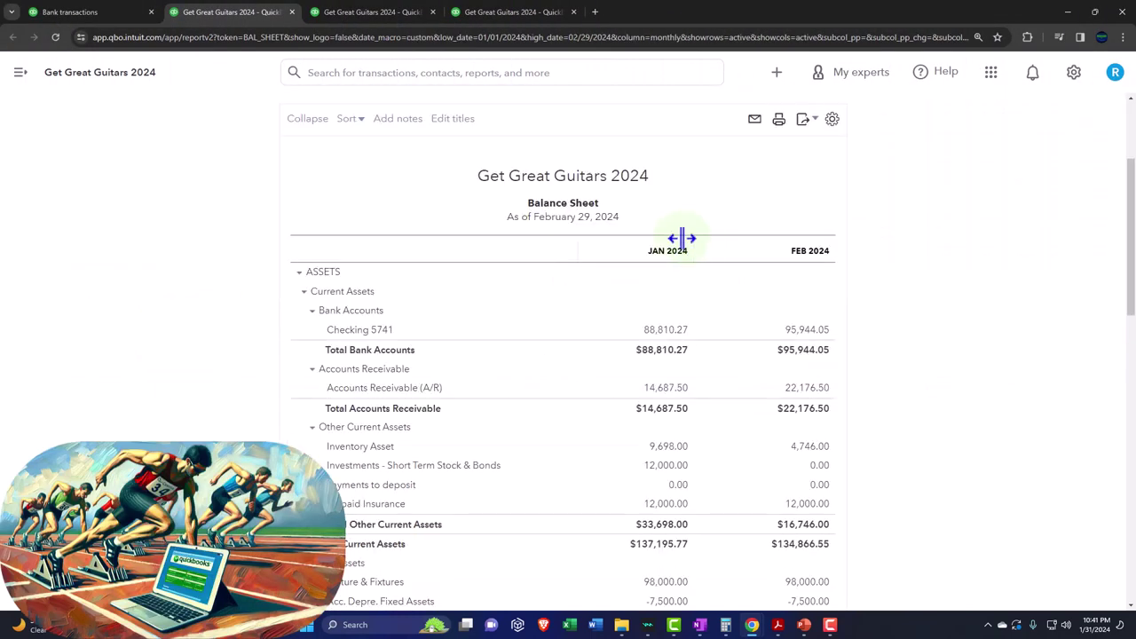
# - In the Profit and Loss report, collapse the navigation menu and set the period to 01/01/2024 through 02/29/2024
pyautogui.click(372, 13)
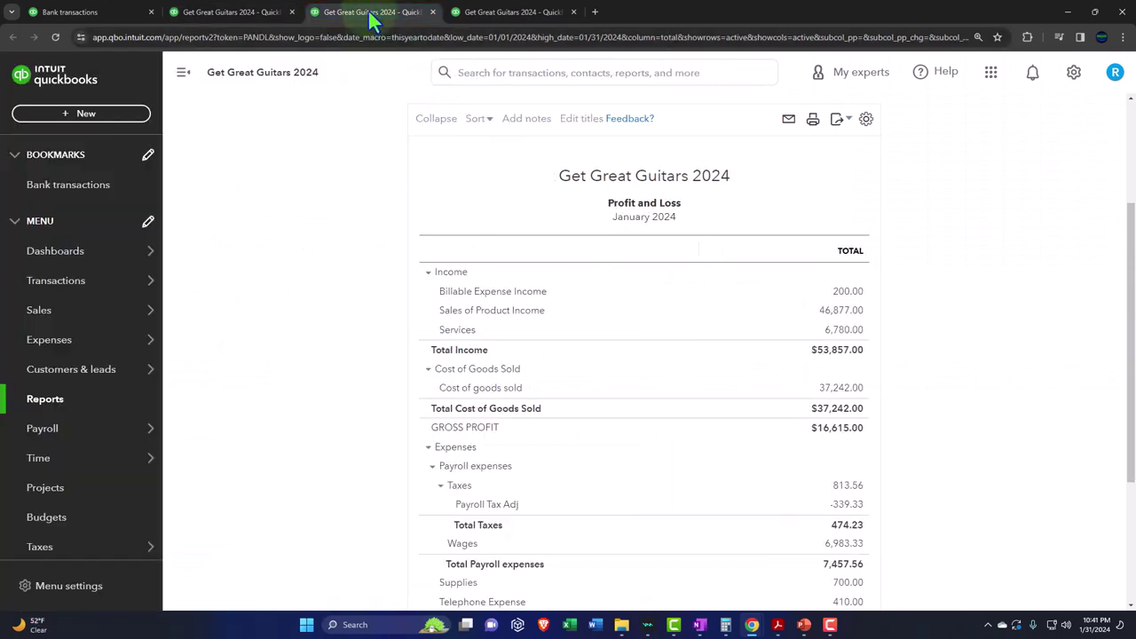
pyautogui.click(183, 72)
pyautogui.scroll(2, 205, 195)
pyautogui.click(254, 186)
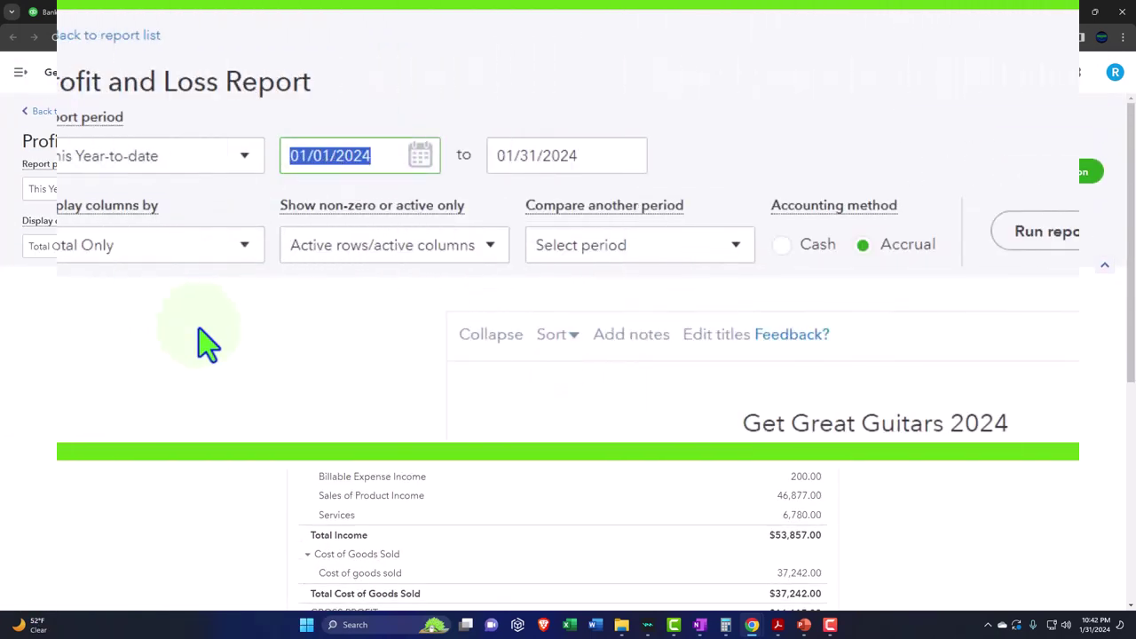
pyautogui.write('010124')
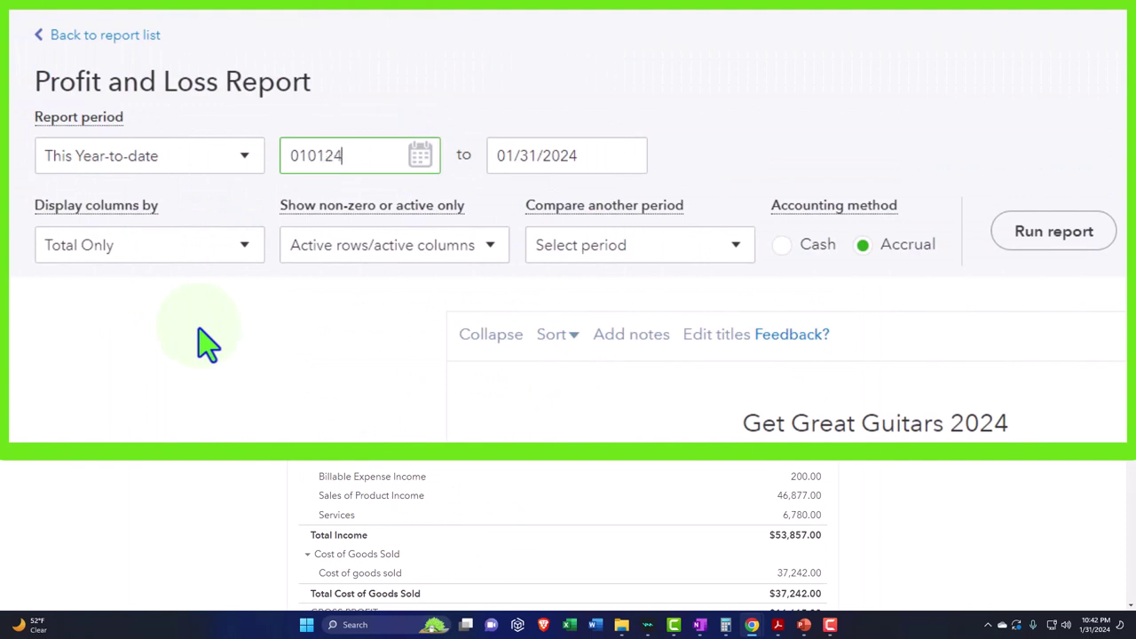
pyautogui.press('Tab')
pyautogui.write('022924')
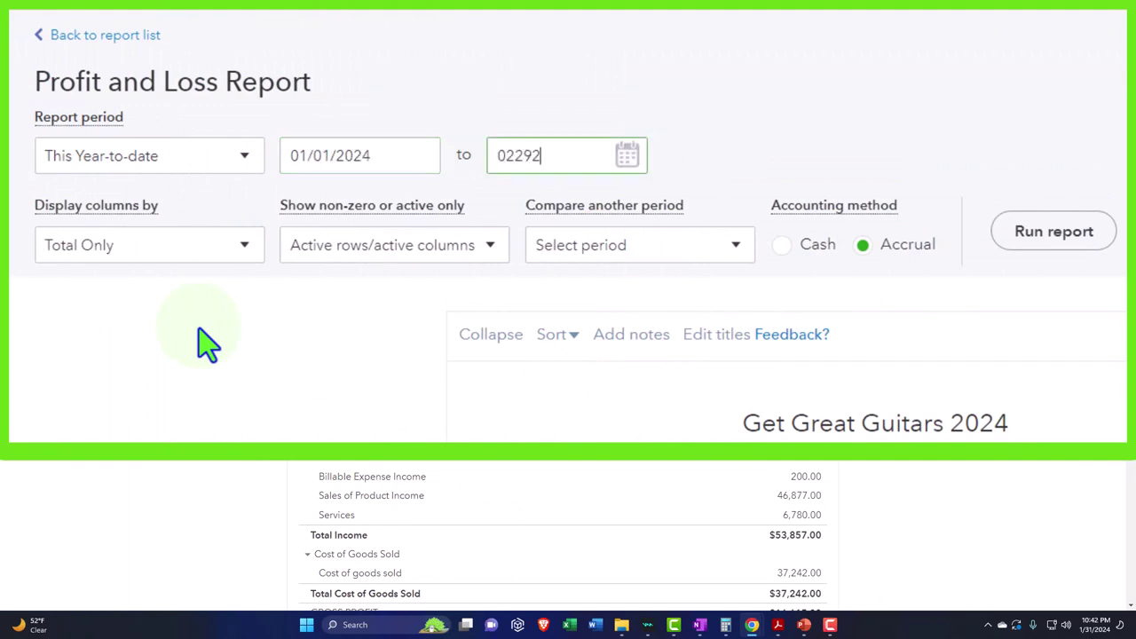
pyautogui.click(206, 342)
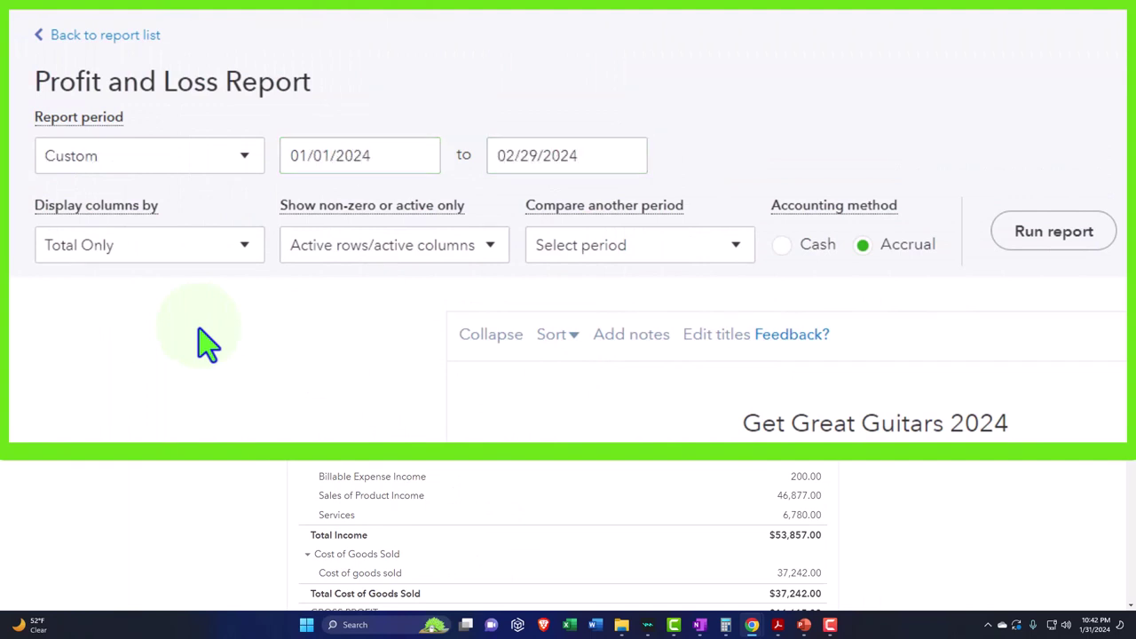
# - Display the Profit and Loss columns by Months and run the report
pyautogui.click(245, 256)
pyautogui.click(190, 393)
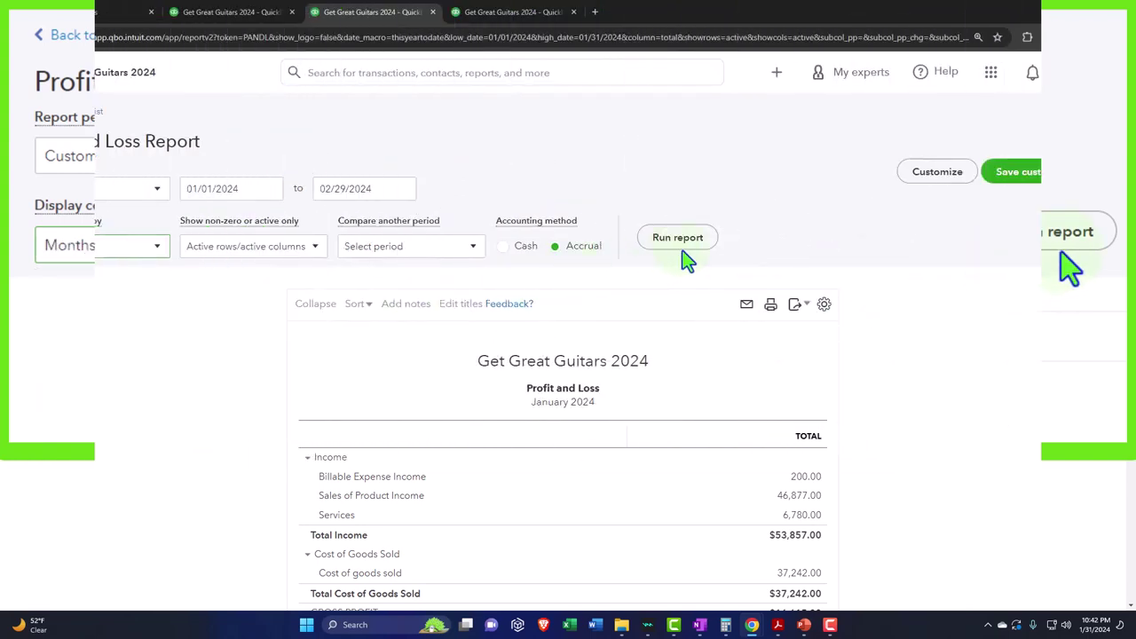
pyautogui.click(677, 238)
pyautogui.scroll(-2, 685, 261)
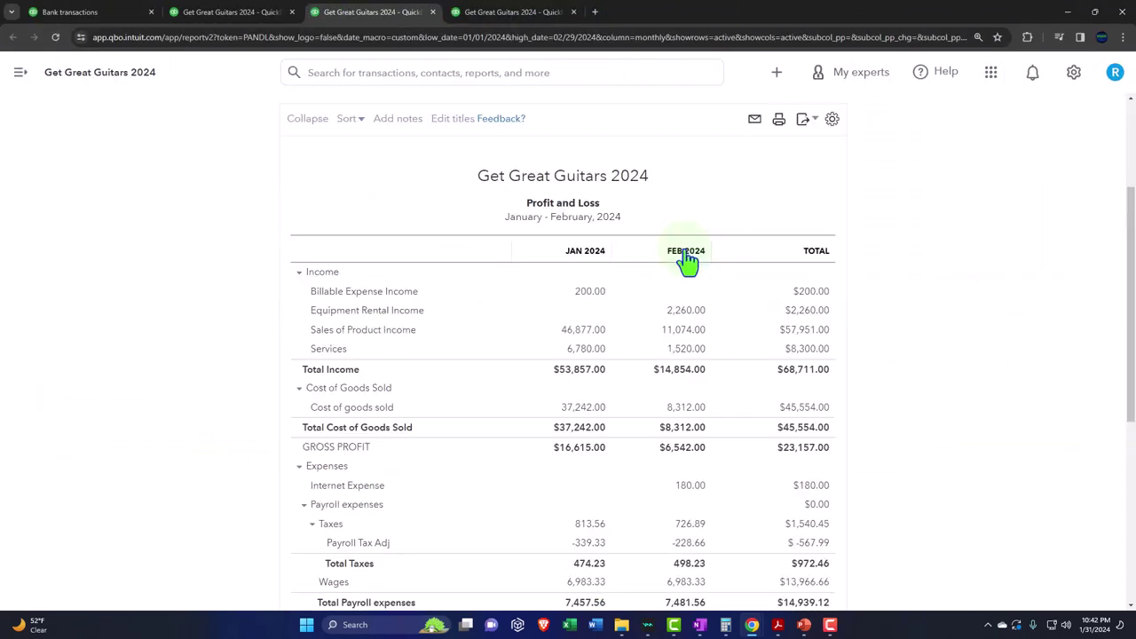
# - In the Trial Balance report, collapse the navigation menu and set the period to 01/01/2024 through 02/29/2024
pyautogui.click(512, 11)
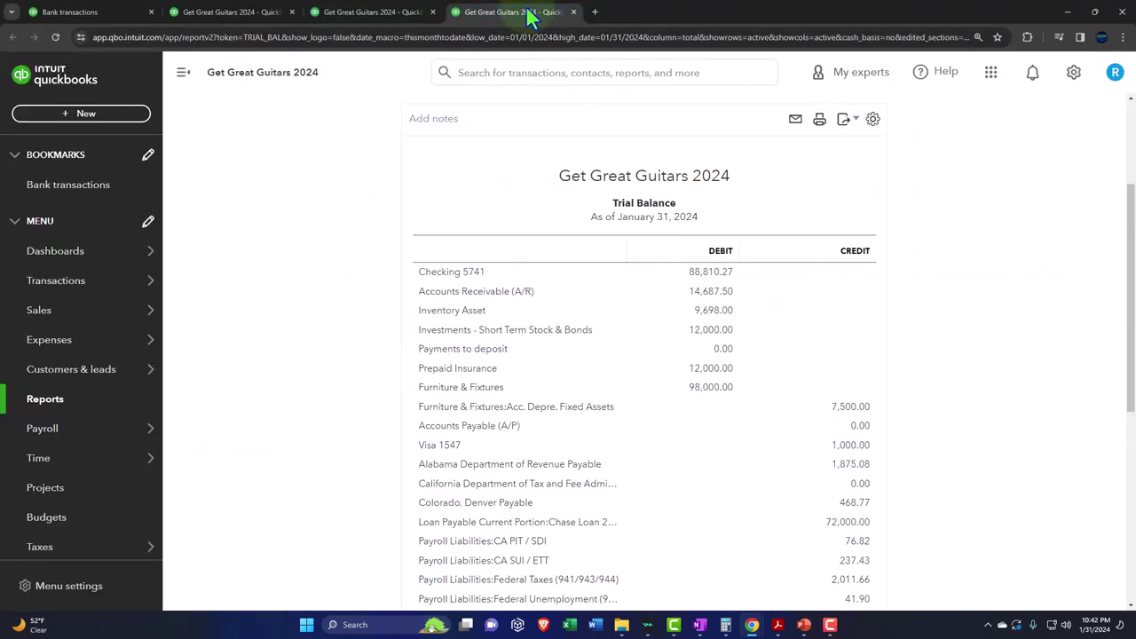
pyautogui.click(182, 73)
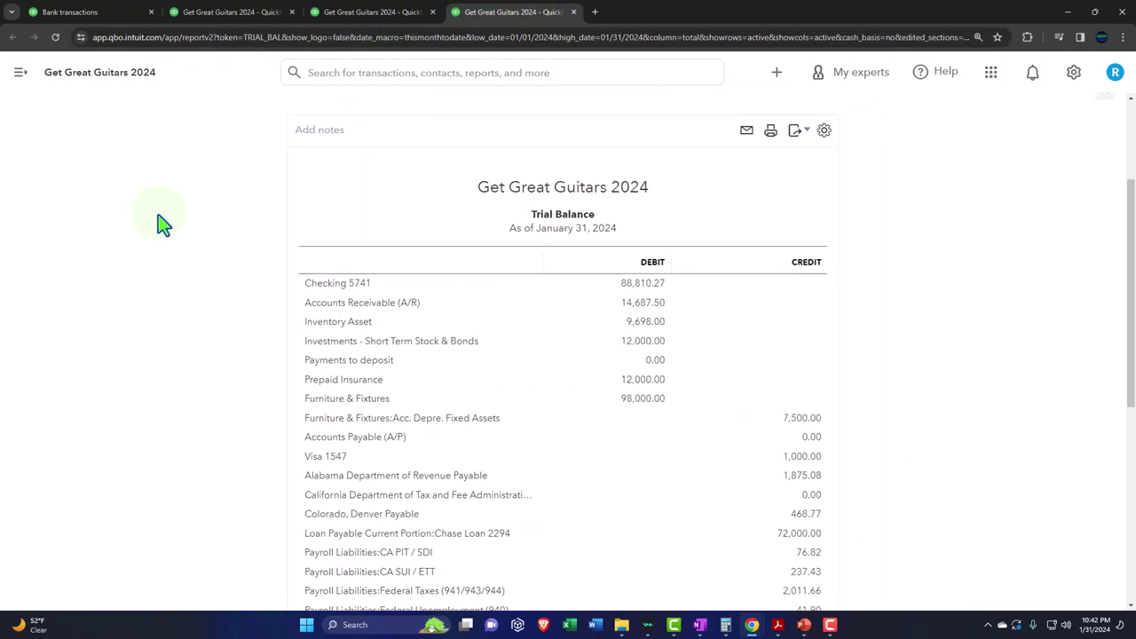
pyautogui.scroll(3, 157, 222)
pyautogui.click(208, 189)
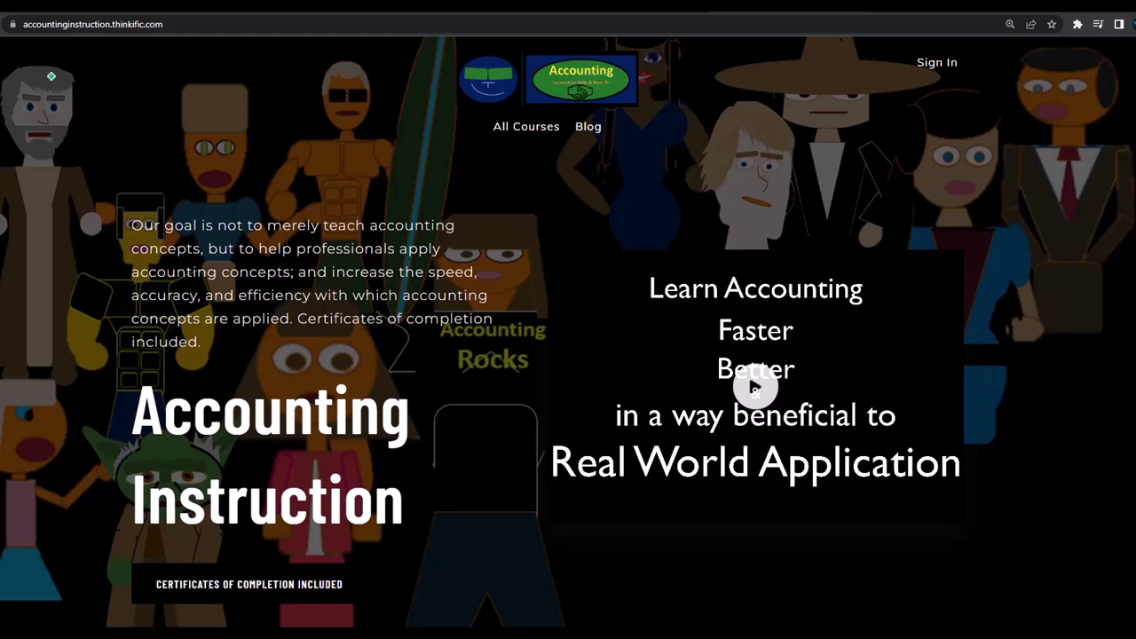
pyautogui.write('010124')
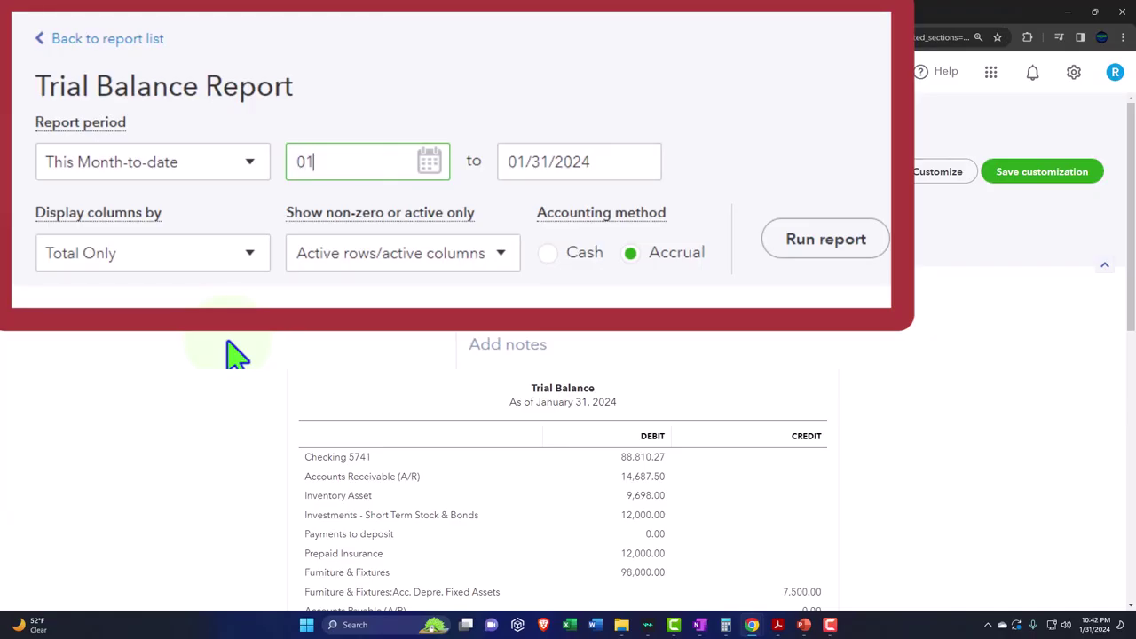
pyautogui.press('Tab')
pyautogui.write('022924')
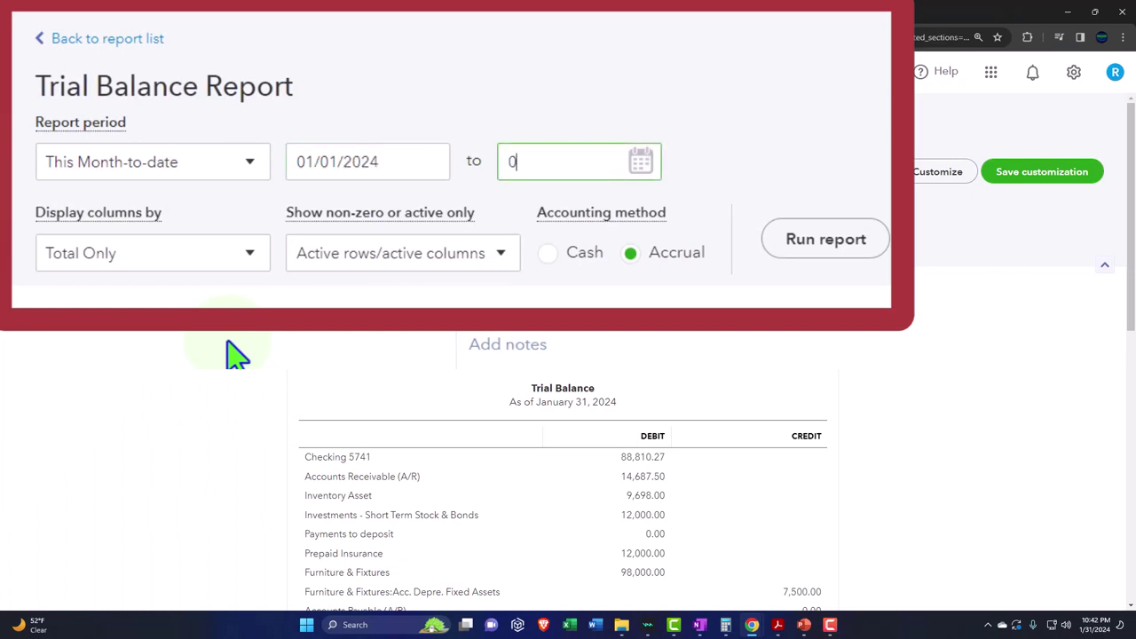
pyautogui.press('Tab')
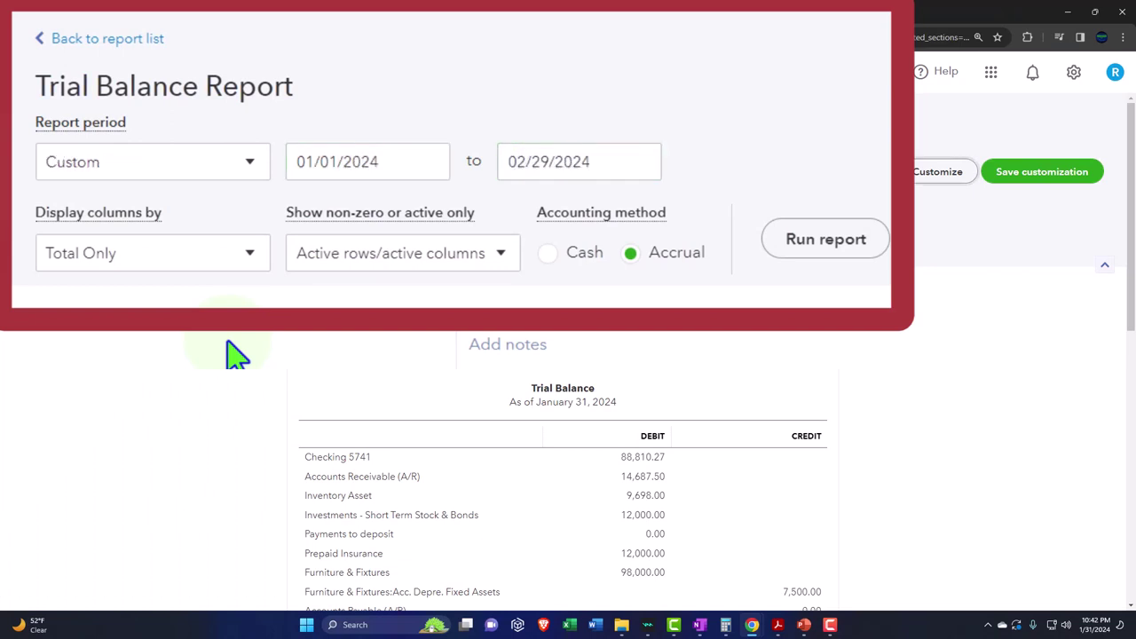
# - Display the Trial Balance columns by Months and run the report
pyautogui.click(250, 255)
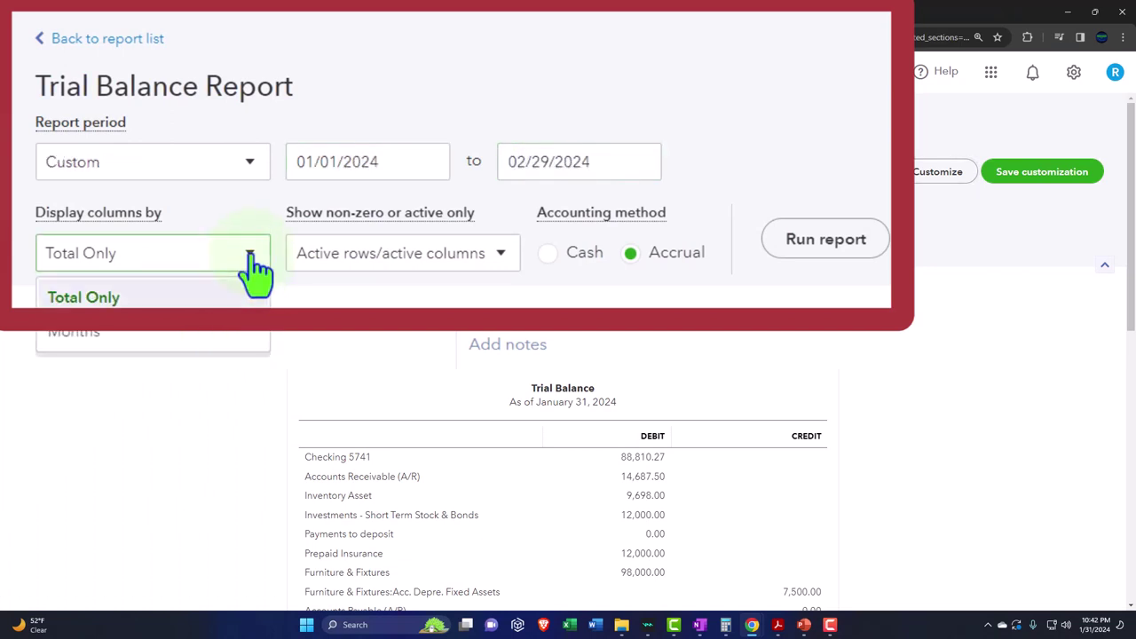
pyautogui.click(194, 337)
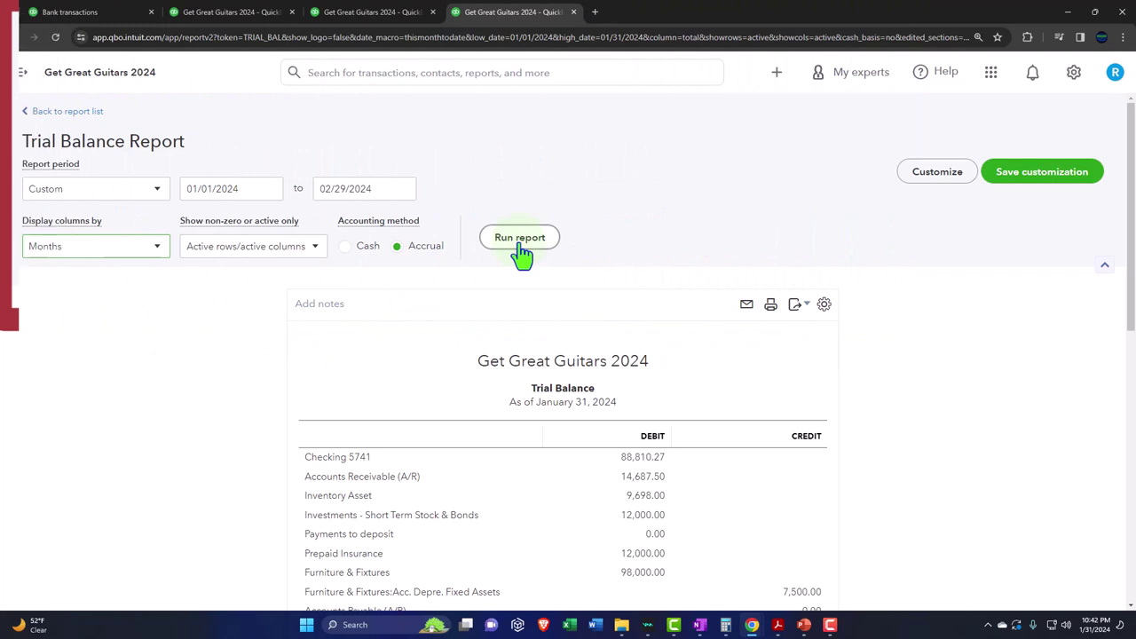
pyautogui.click(520, 237)
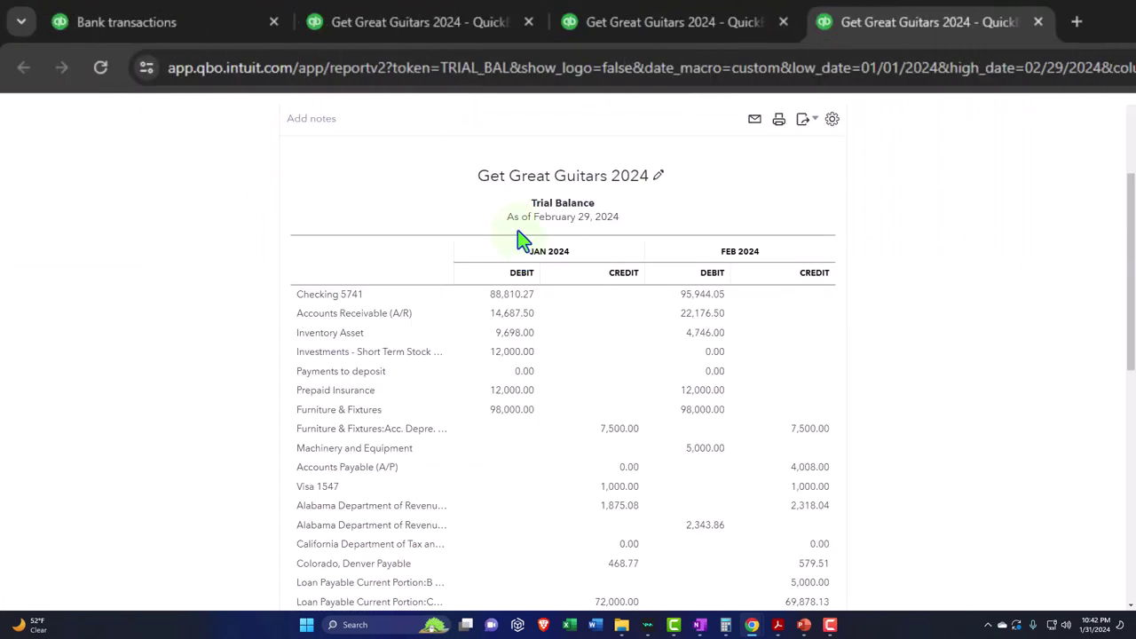
# - Compare the Balance Sheet's January checking balance with the January 31 balance in Bank Stmt Jan.pdf in Acrobat, and return to the Balance Sheet
pyautogui.click(418, 32)
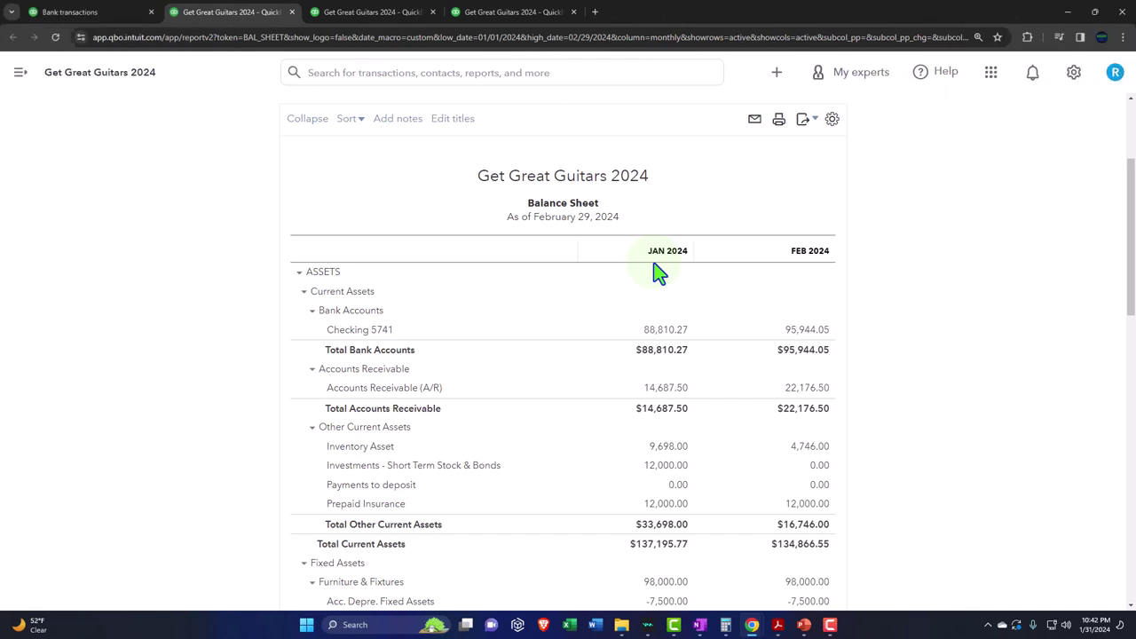
pyautogui.click(665, 332)
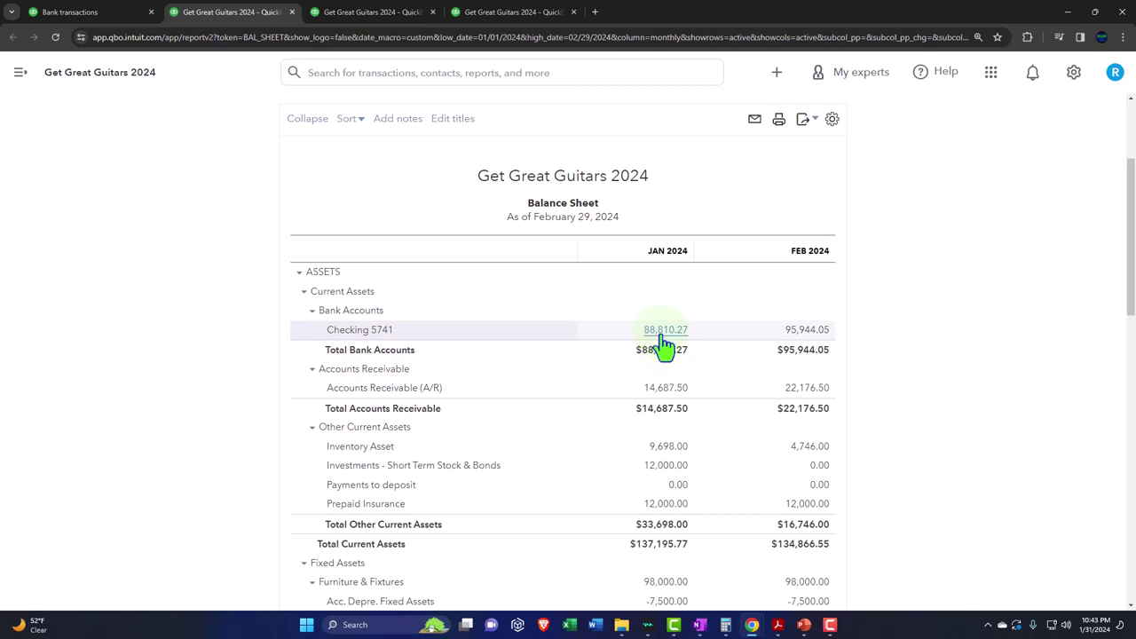
pyautogui.moveTo(778, 625)
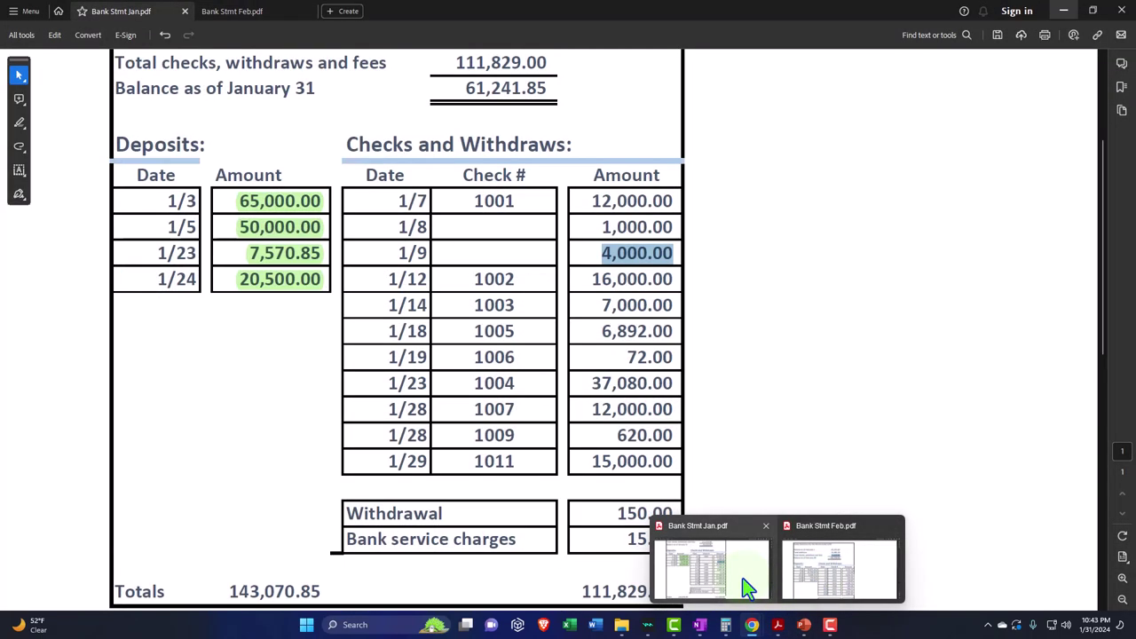
pyautogui.click(748, 588)
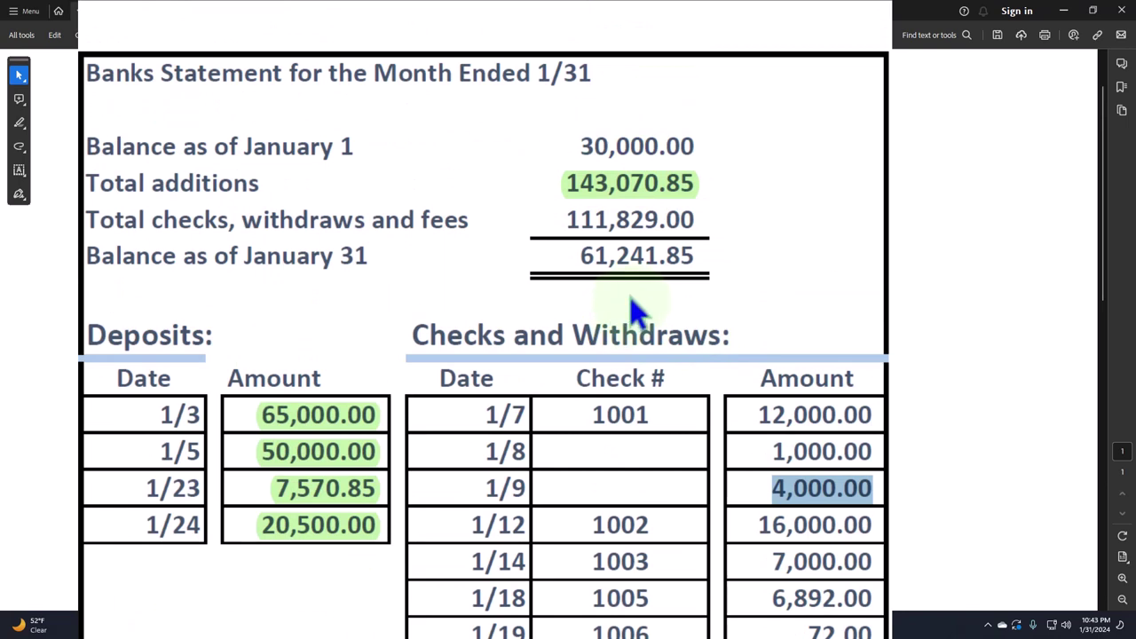
pyautogui.click(1063, 11)
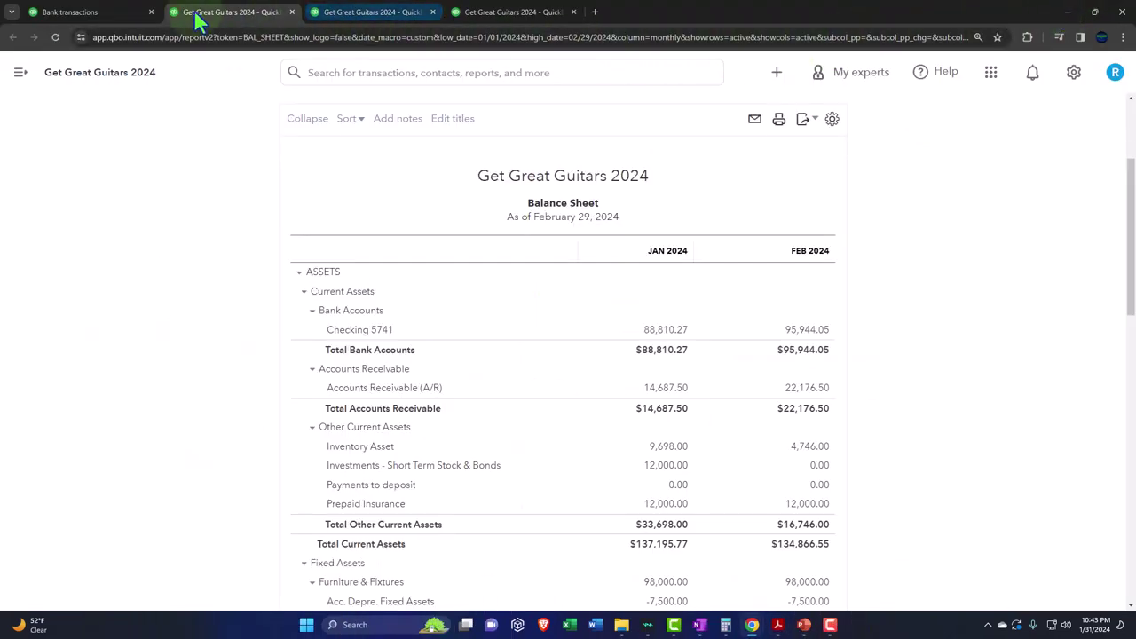
# - Go to the bank reconciliation, resume reconciling the checking account with the navigation menu collapsed, and dismiss the space tip
pyautogui.click(93, 12)
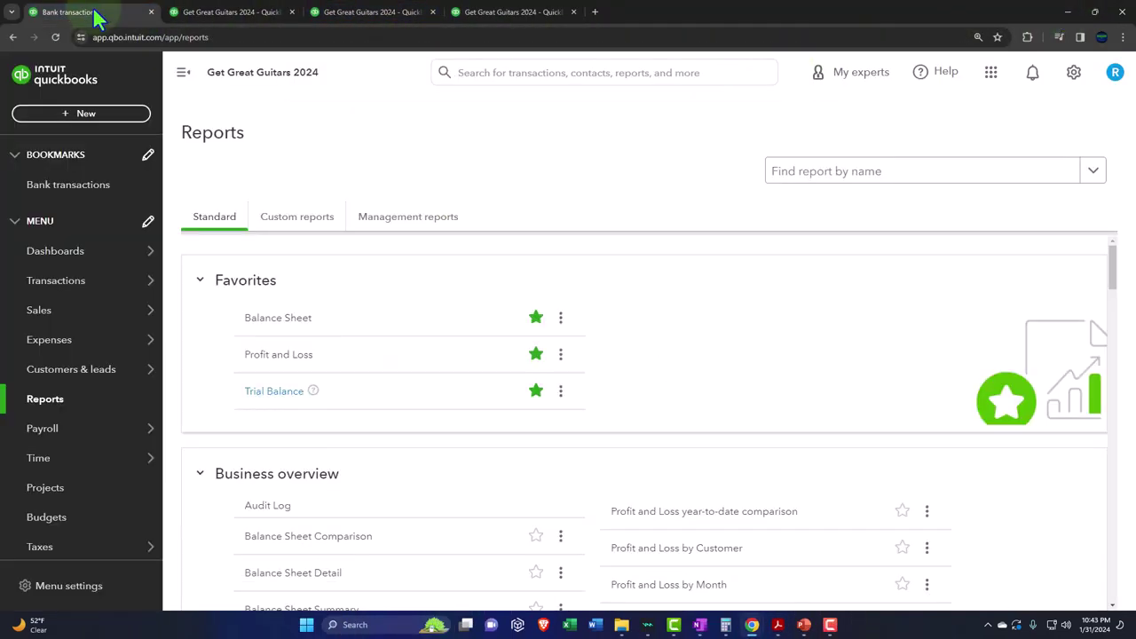
pyautogui.click(65, 291)
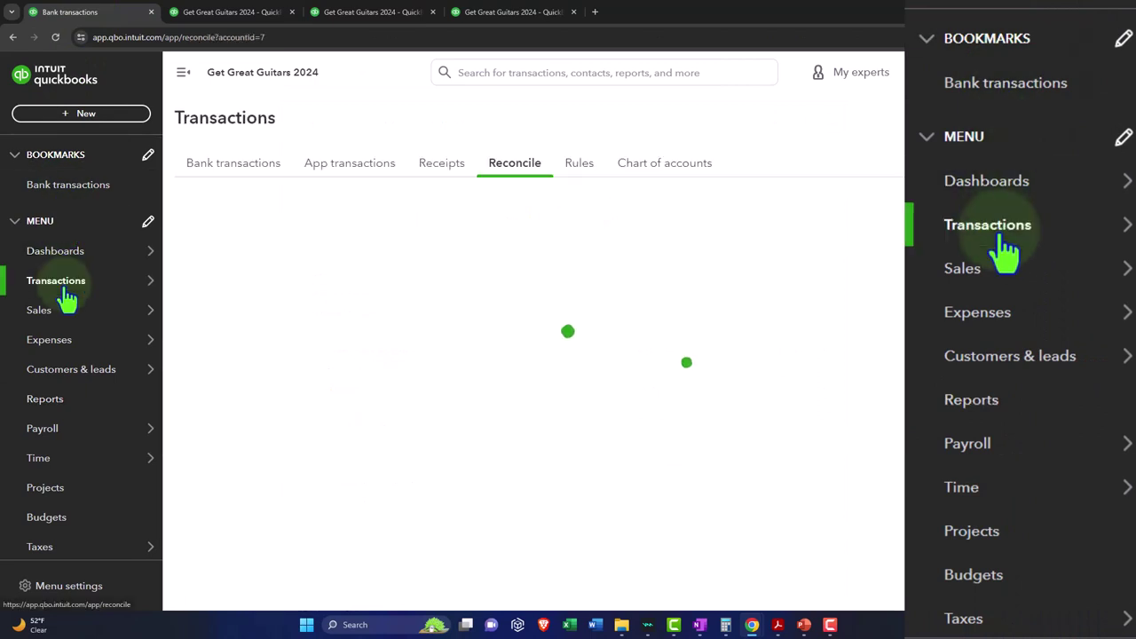
pyautogui.click(222, 180)
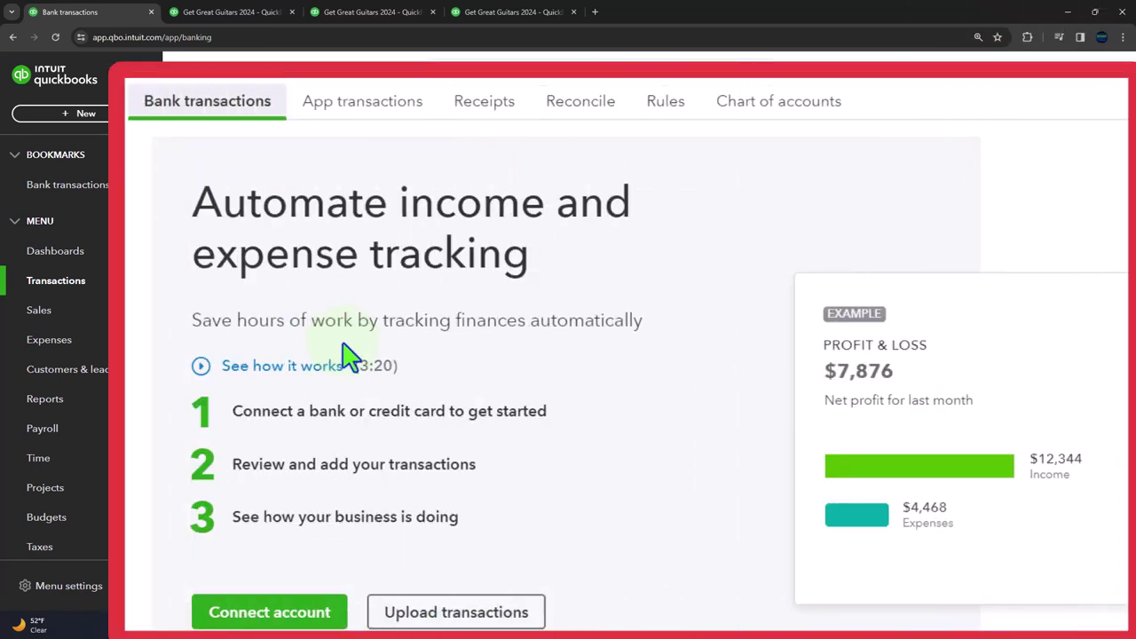
pyautogui.click(569, 115)
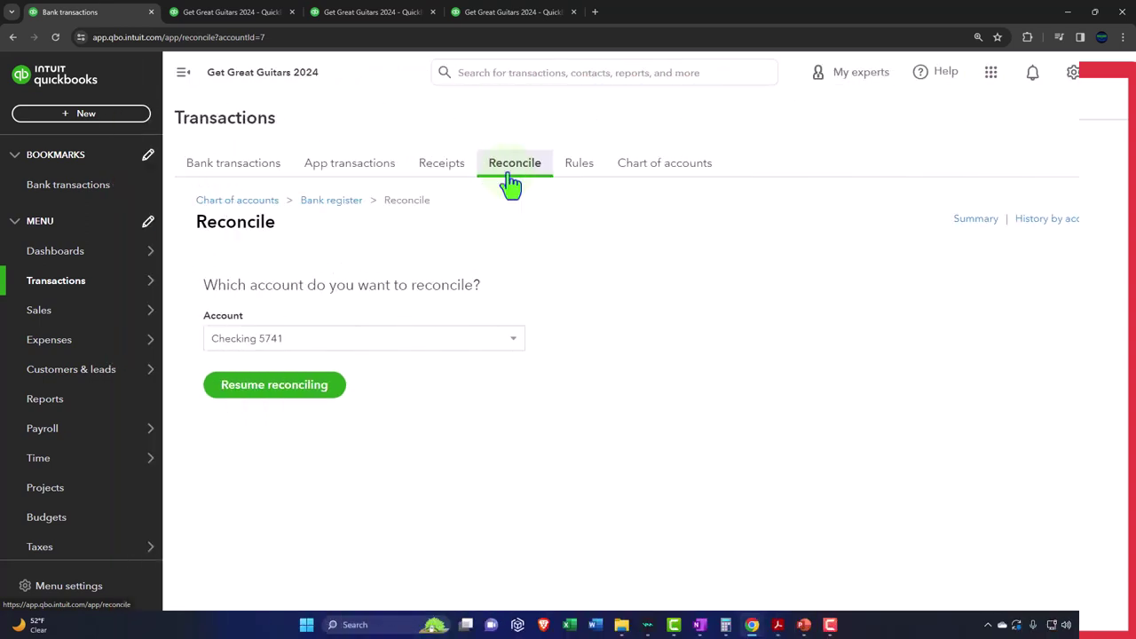
pyautogui.click(184, 73)
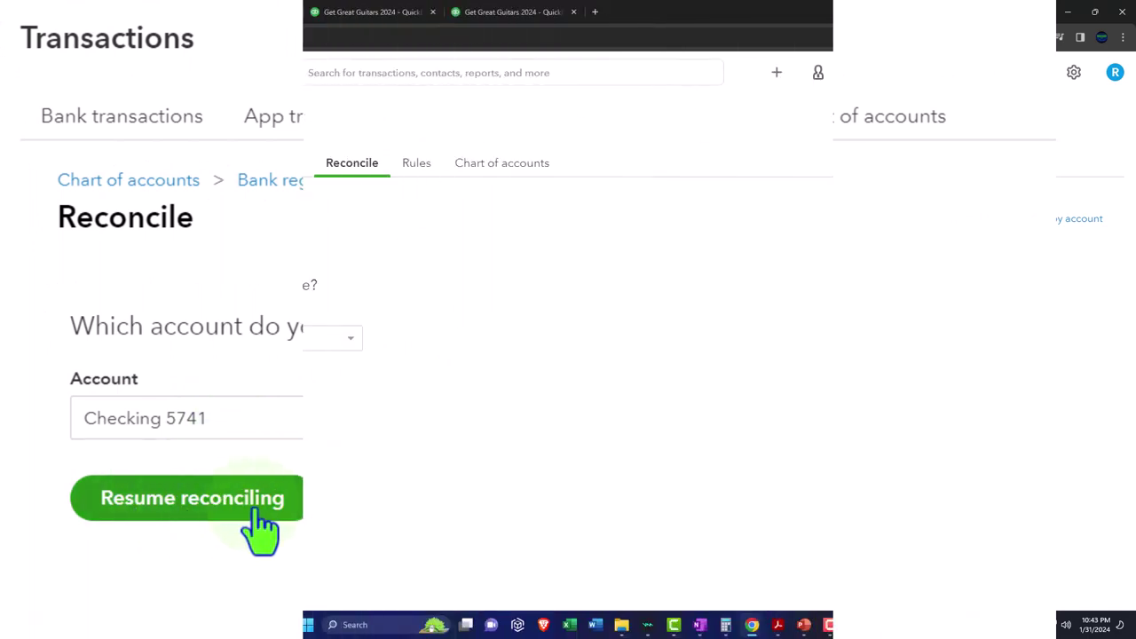
pyautogui.click(140, 513)
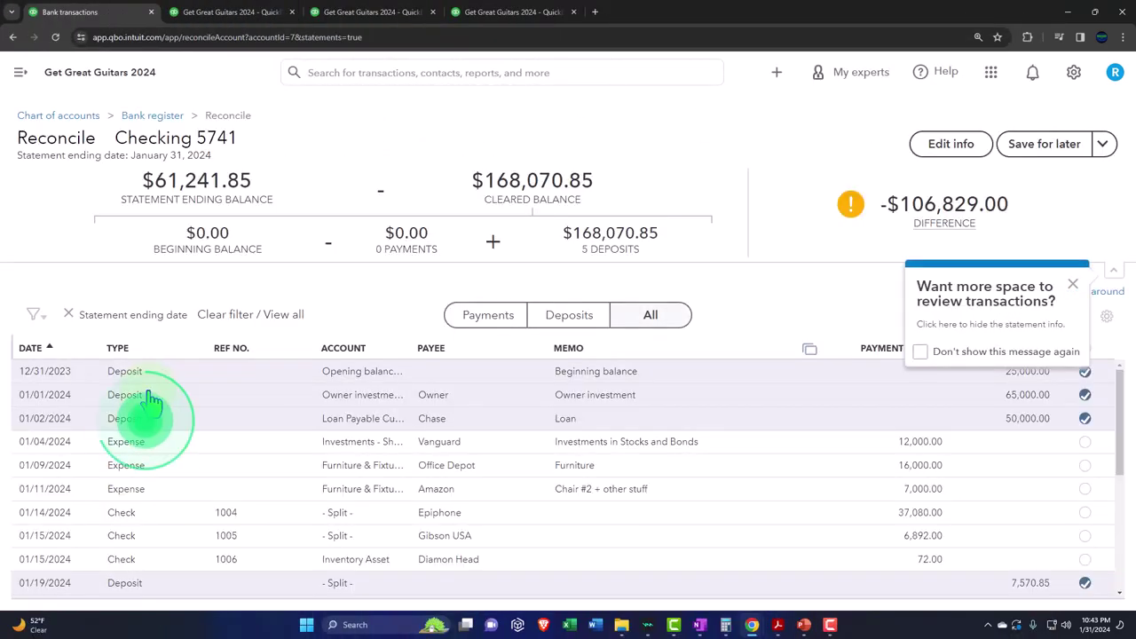
pyautogui.click(1073, 286)
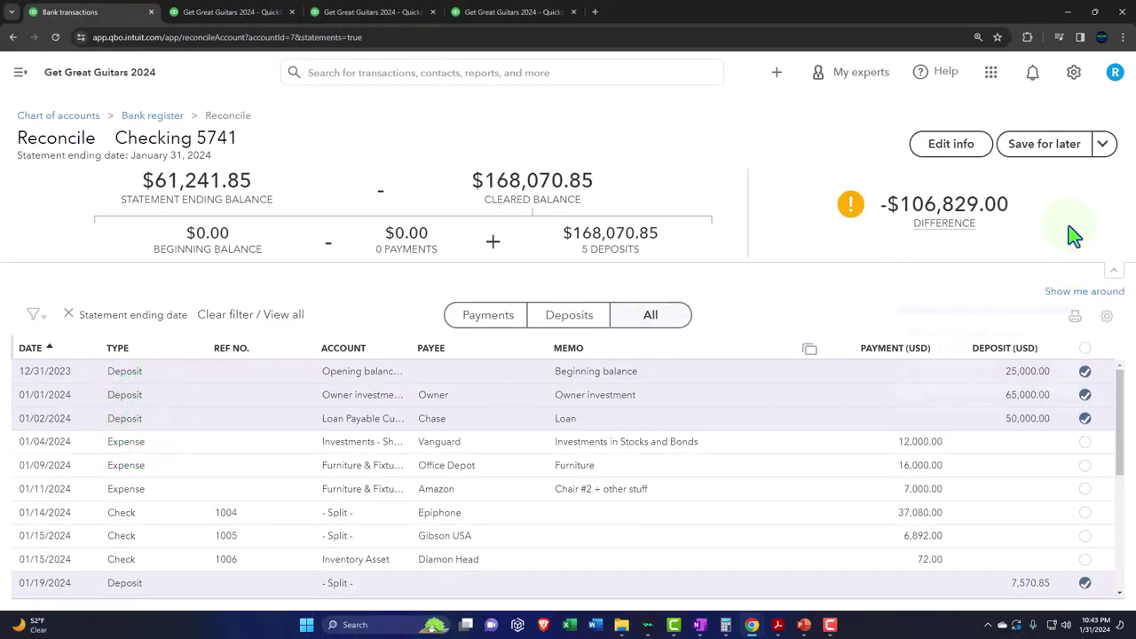
# - Check the reconciliation's ending balance and date against Bank Stmt Jan.pdf in Acrobat, then close the statement info and dismiss the tip
pyautogui.click(969, 153)
pyautogui.click(880, 158)
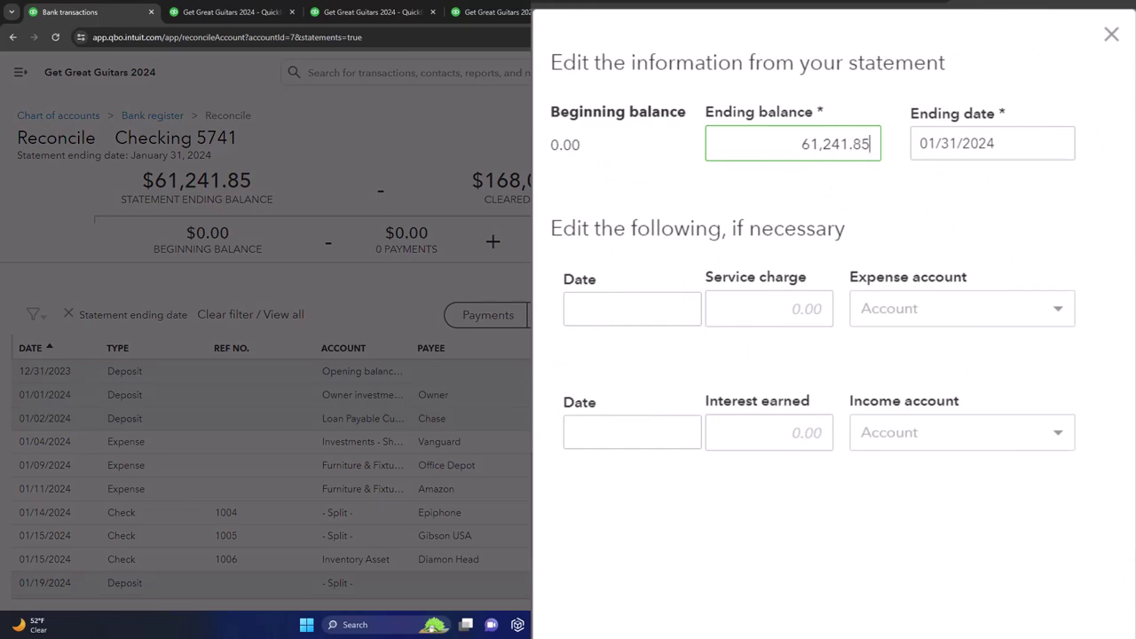
pyautogui.moveTo(777, 624)
pyautogui.click(739, 580)
pyautogui.click(533, 173)
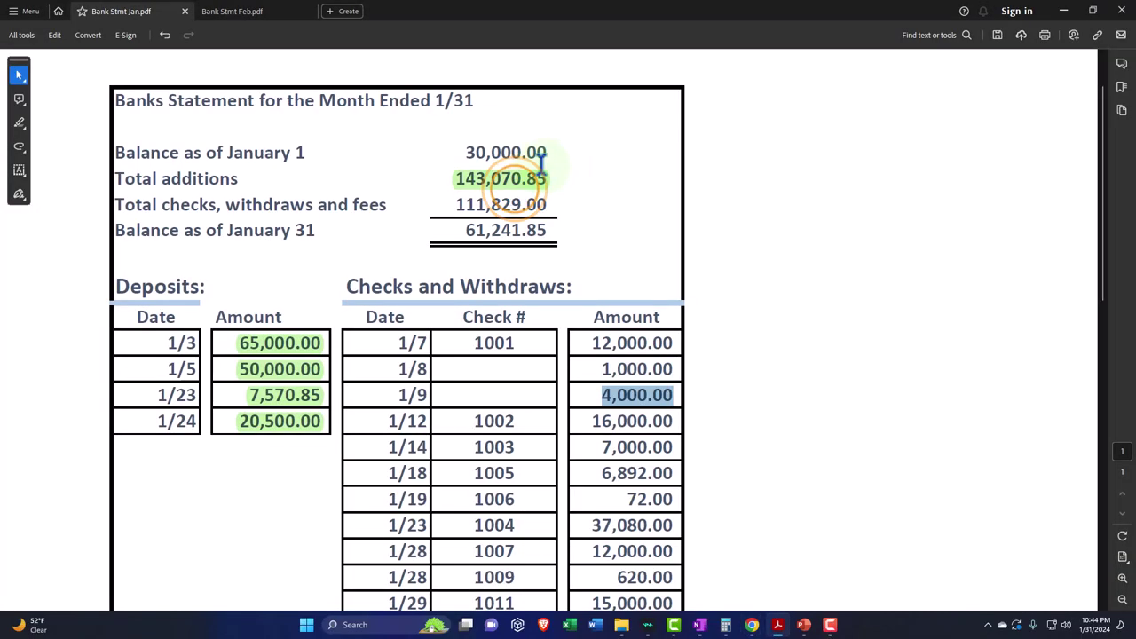
pyautogui.click(1064, 10)
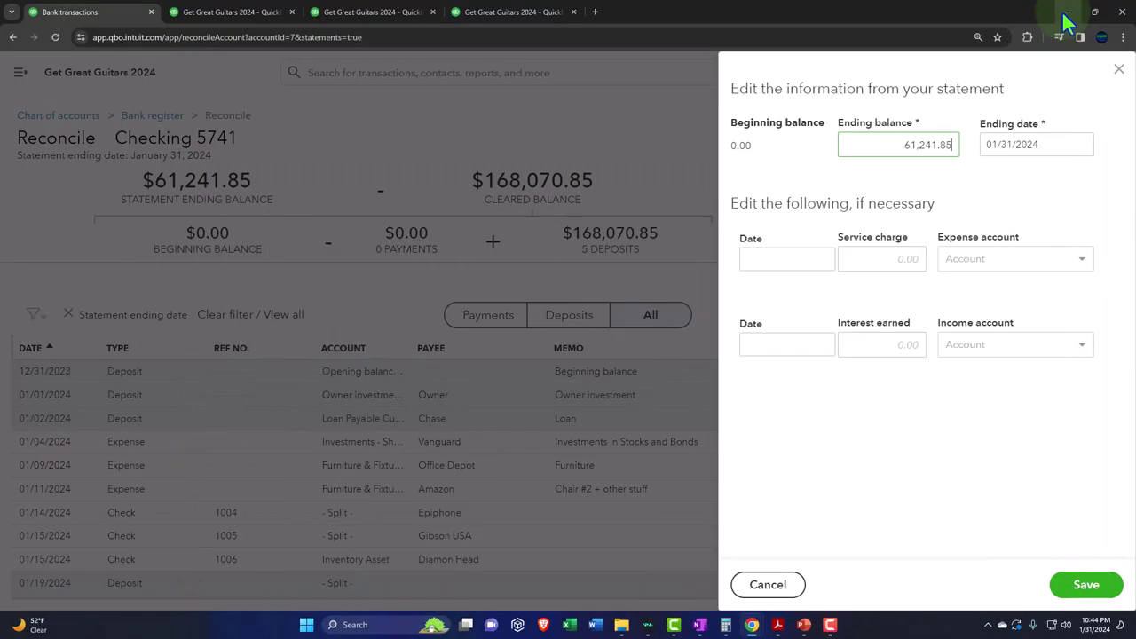
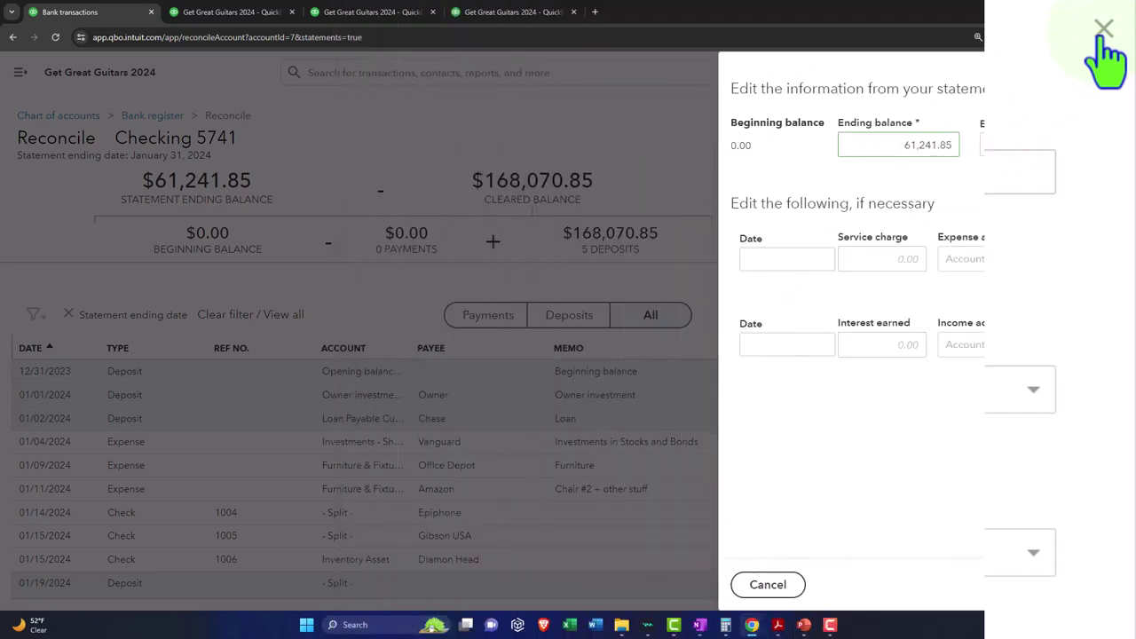
pyautogui.click(1101, 29)
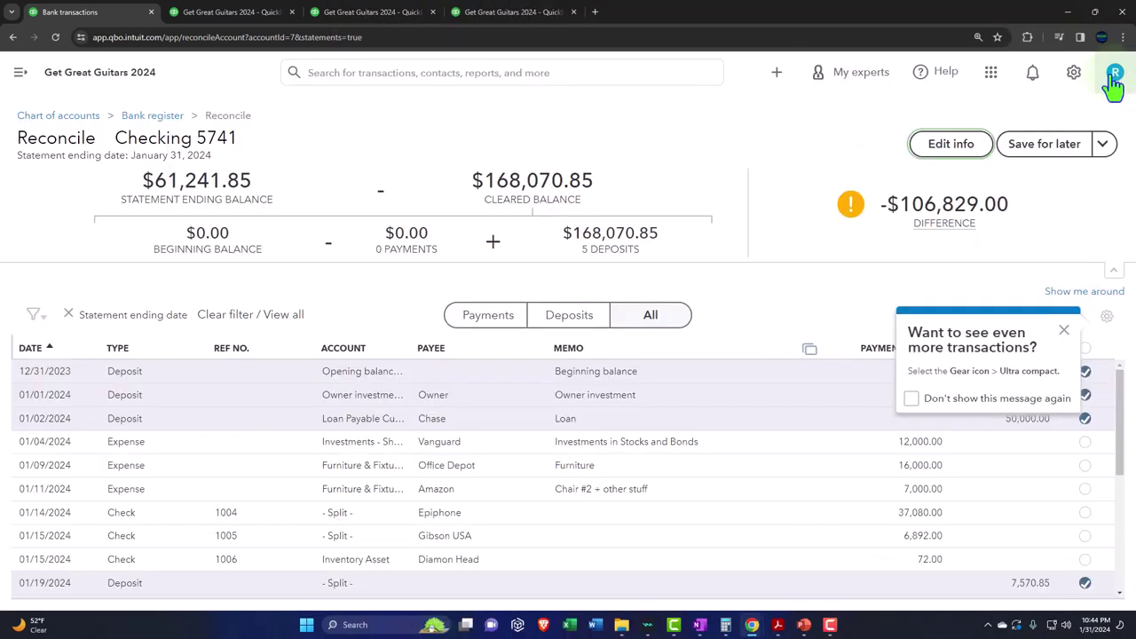
pyautogui.click(1064, 331)
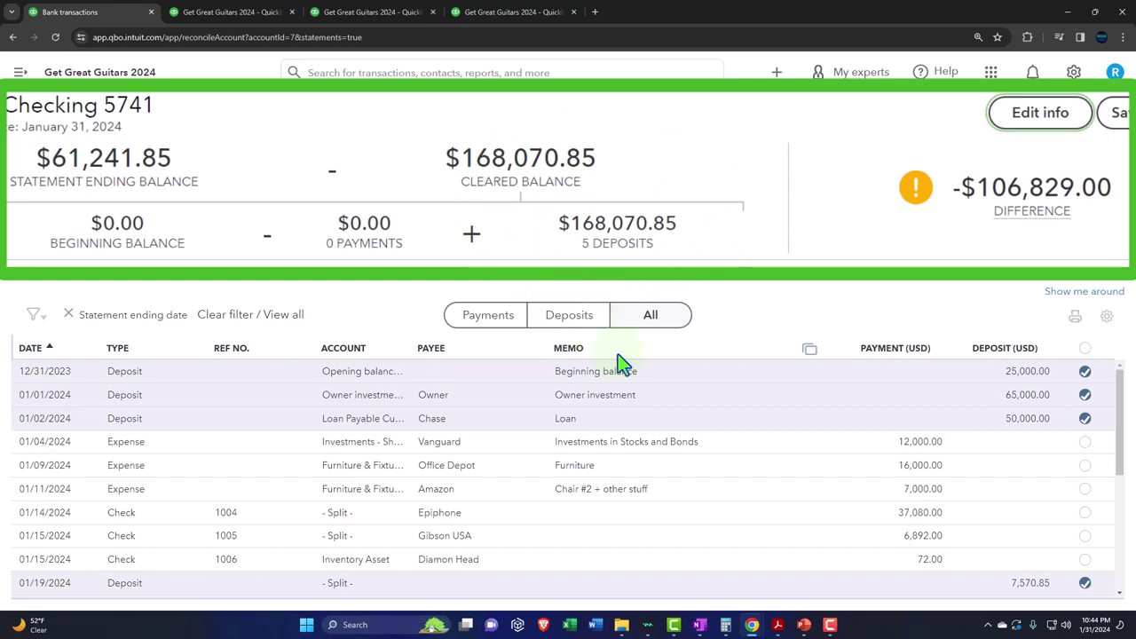
# - Consult the January bank statement's summary and unmark the 12/31/2023 beginning balance deposit of 25,000.00 in the reconciliation
pyautogui.moveTo(778, 625)
pyautogui.click(734, 572)
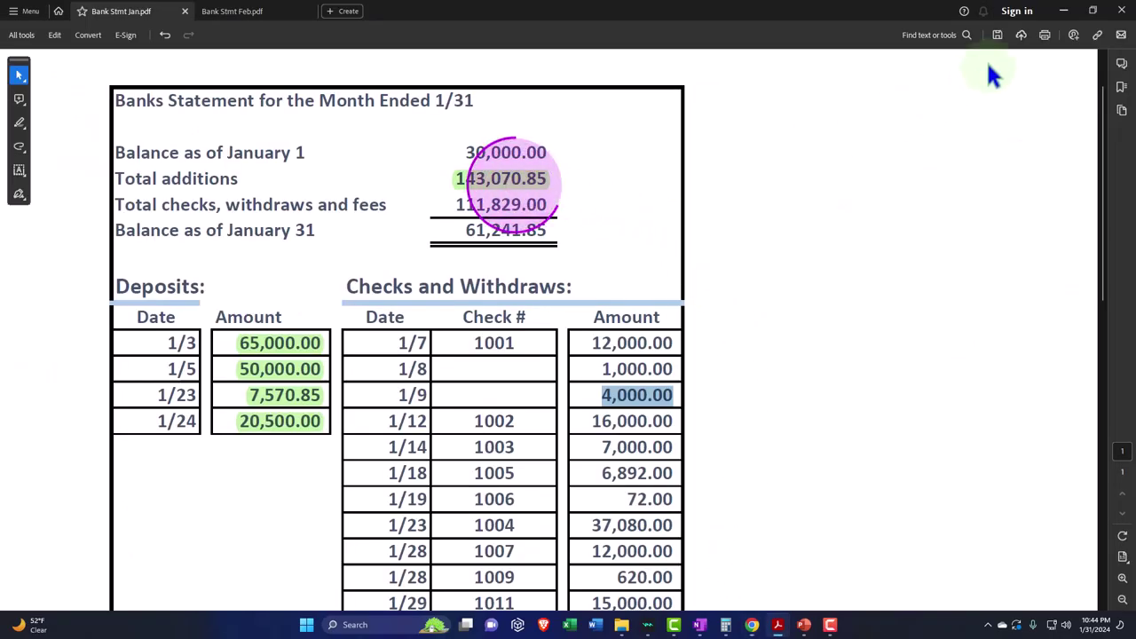
pyautogui.click(1063, 10)
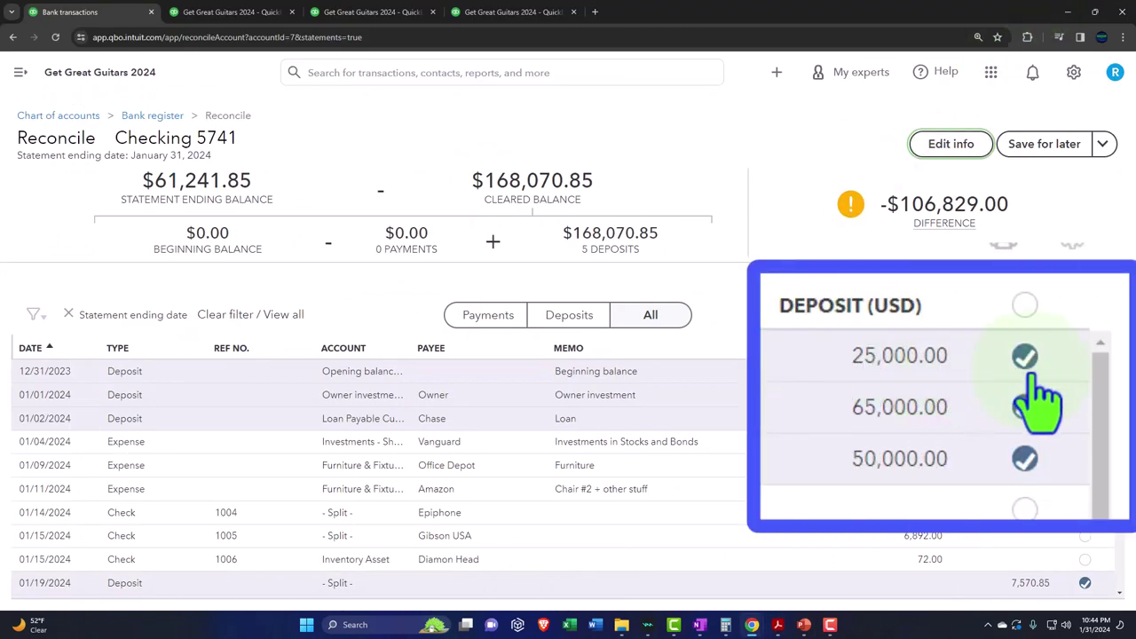
pyautogui.click(1085, 371)
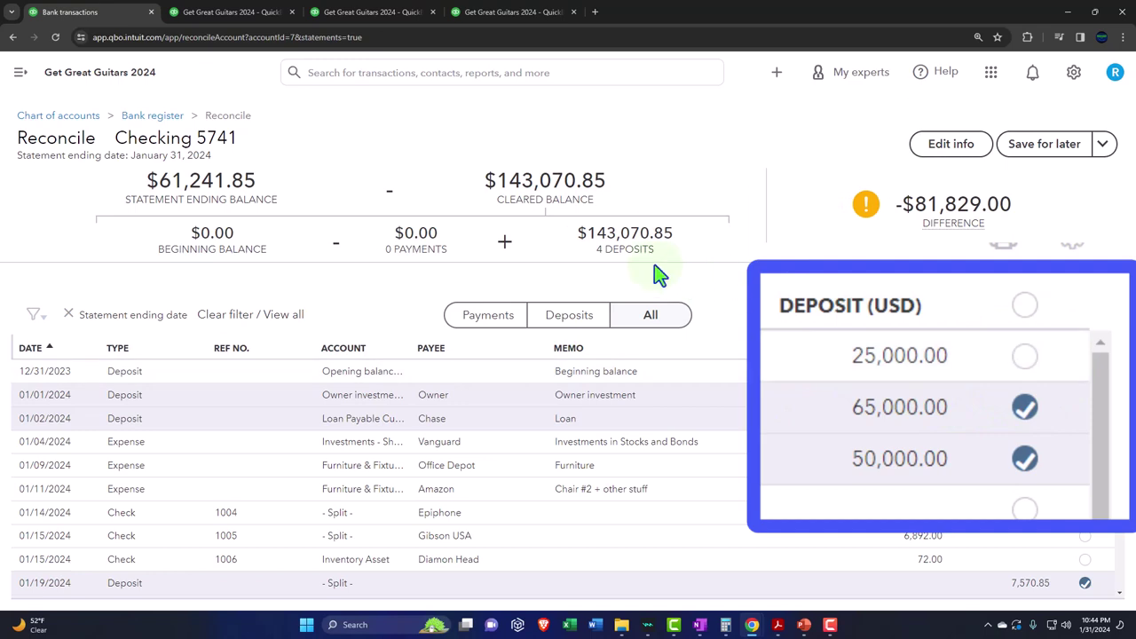
# - In Bank Stmt Jan.pdf in Acrobat, compare total additions with the cleared deposits and examine the date, number and amount of check 1001
pyautogui.click(777, 624)
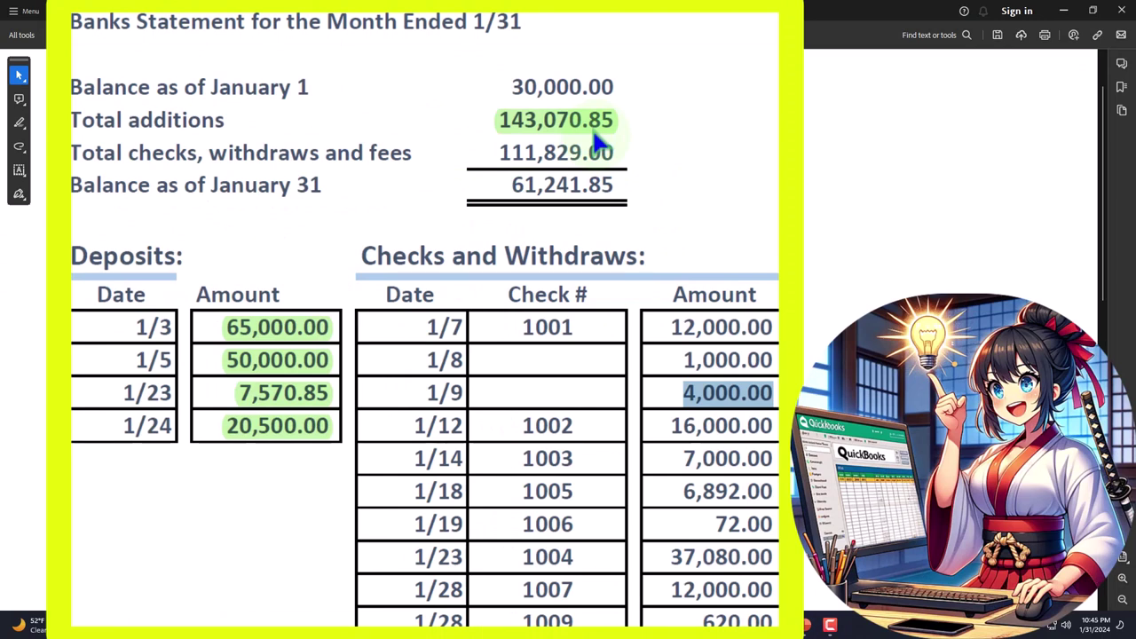
pyautogui.scroll(-1, 538, 340)
pyautogui.scroll(-1, 378, 222)
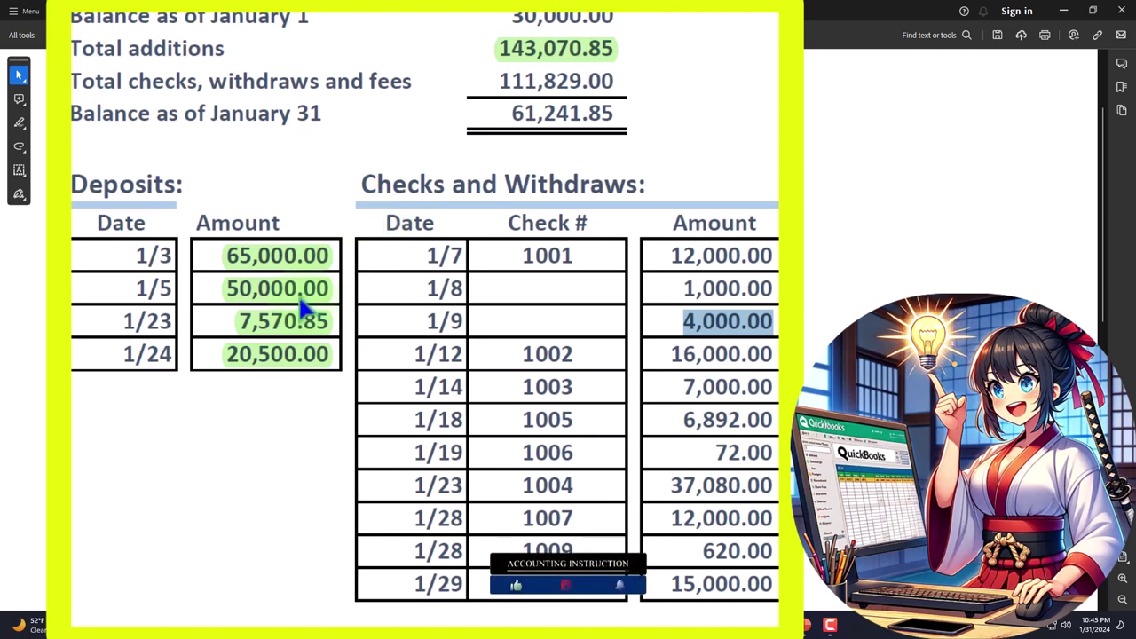
pyautogui.scroll(-1, 302, 306)
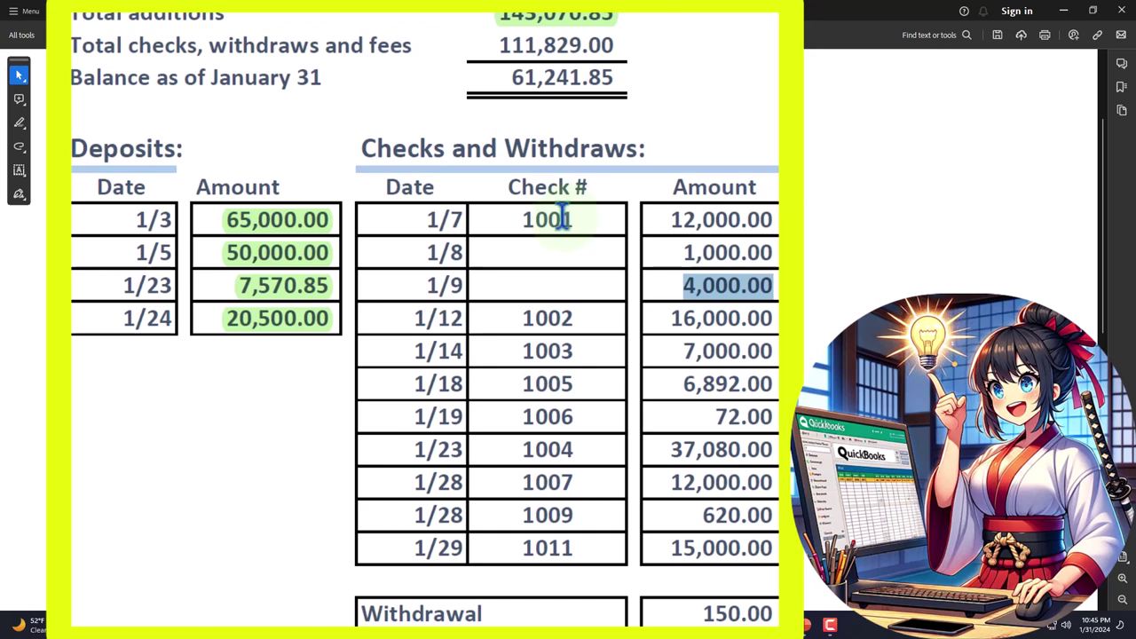
pyautogui.click(429, 218)
pyautogui.moveTo(430, 218); pyautogui.dragTo(463, 213)
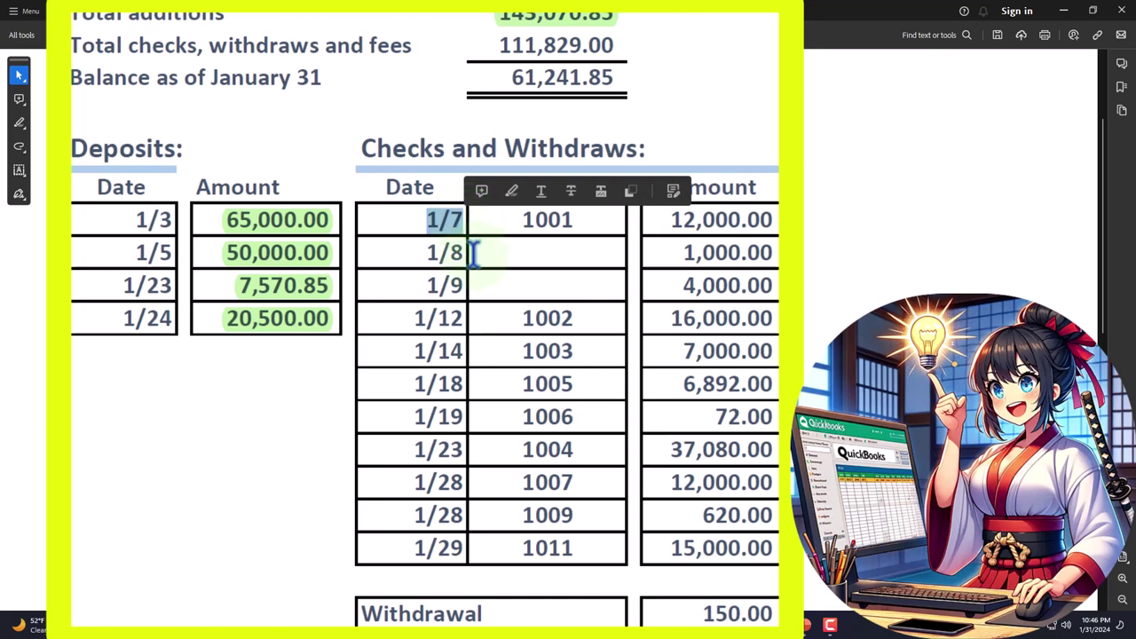
pyautogui.click(488, 219)
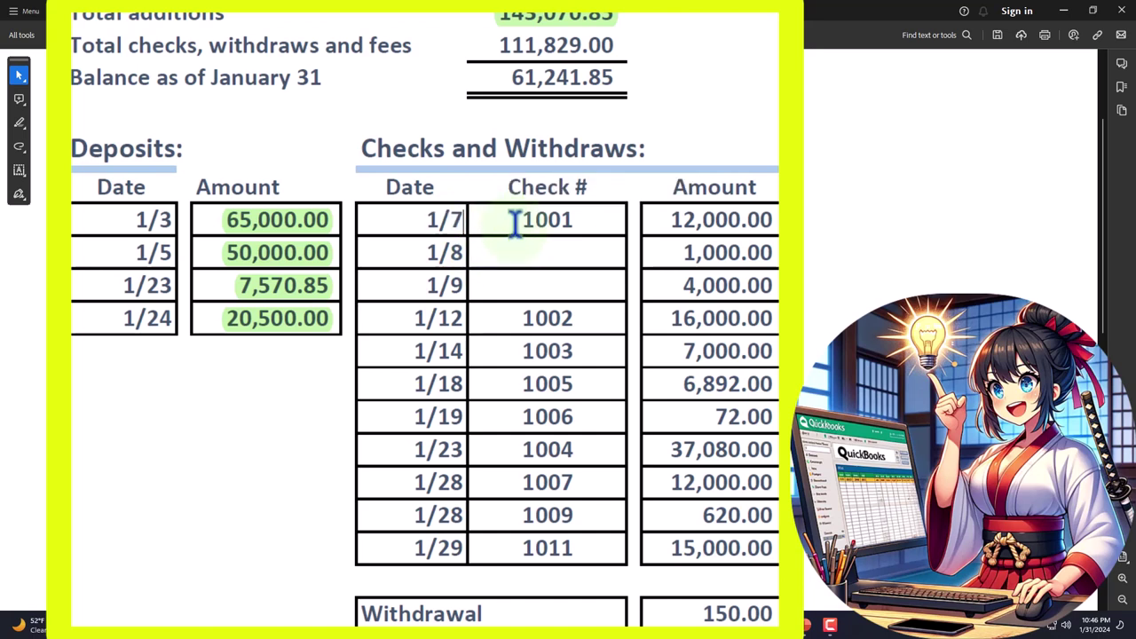
pyautogui.moveTo(517, 220); pyautogui.dragTo(583, 223)
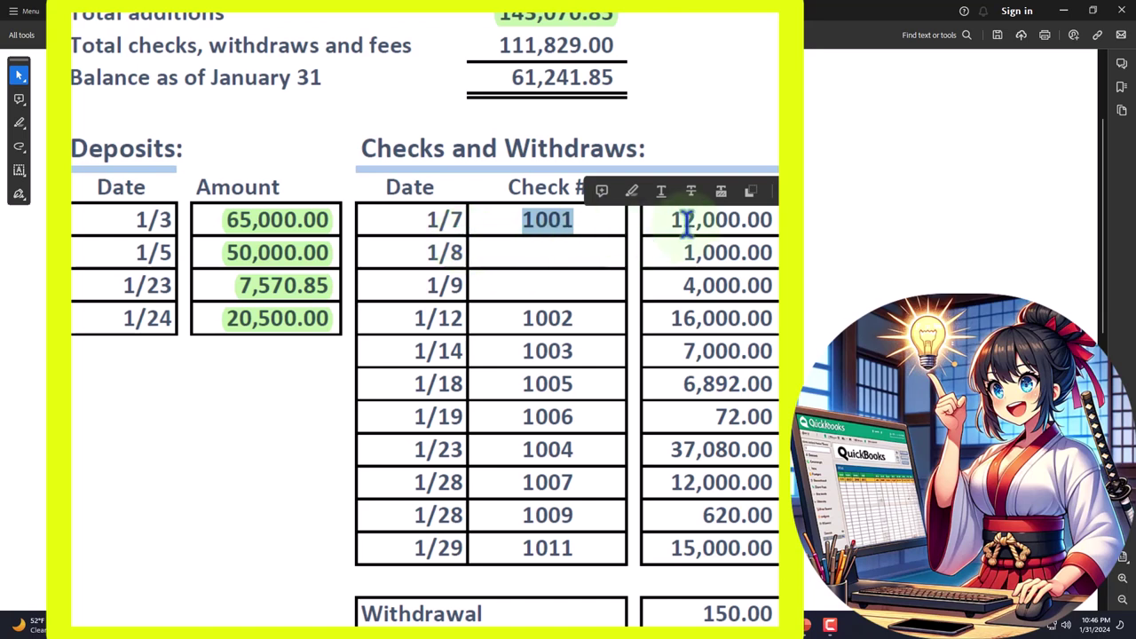
pyautogui.moveTo(670, 219); pyautogui.dragTo(768, 219)
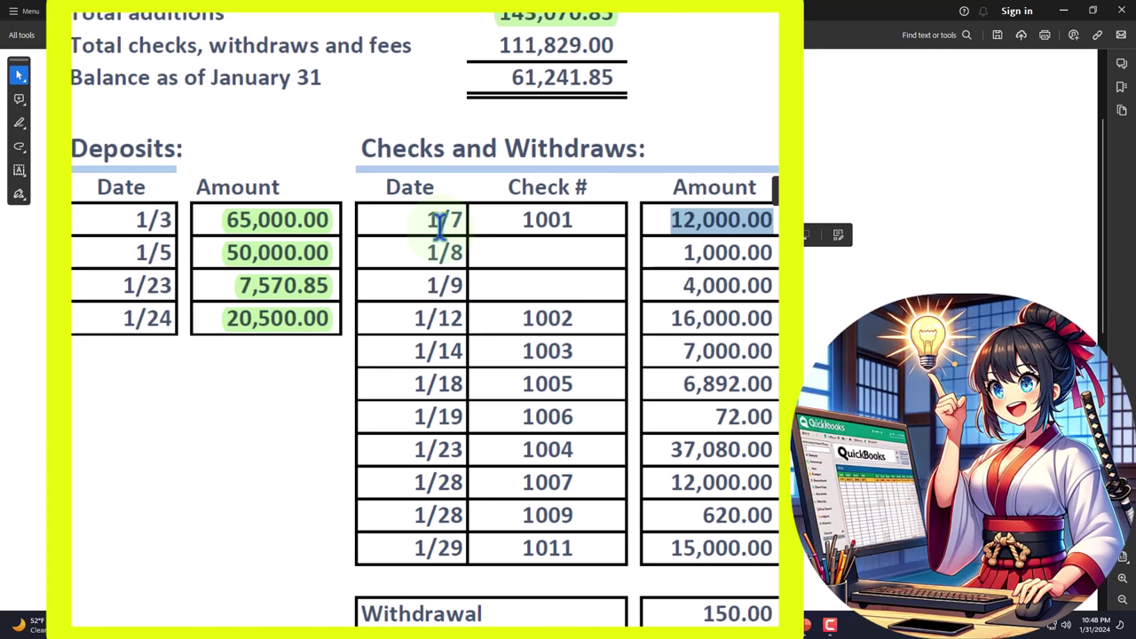
# - Examine the statement's bank service charge, withdrawal and check 1001 amounts, and return to the reconciliation in QuickBooks
pyautogui.scroll(-1, 436, 221)
pyautogui.scroll(-1, 437, 219)
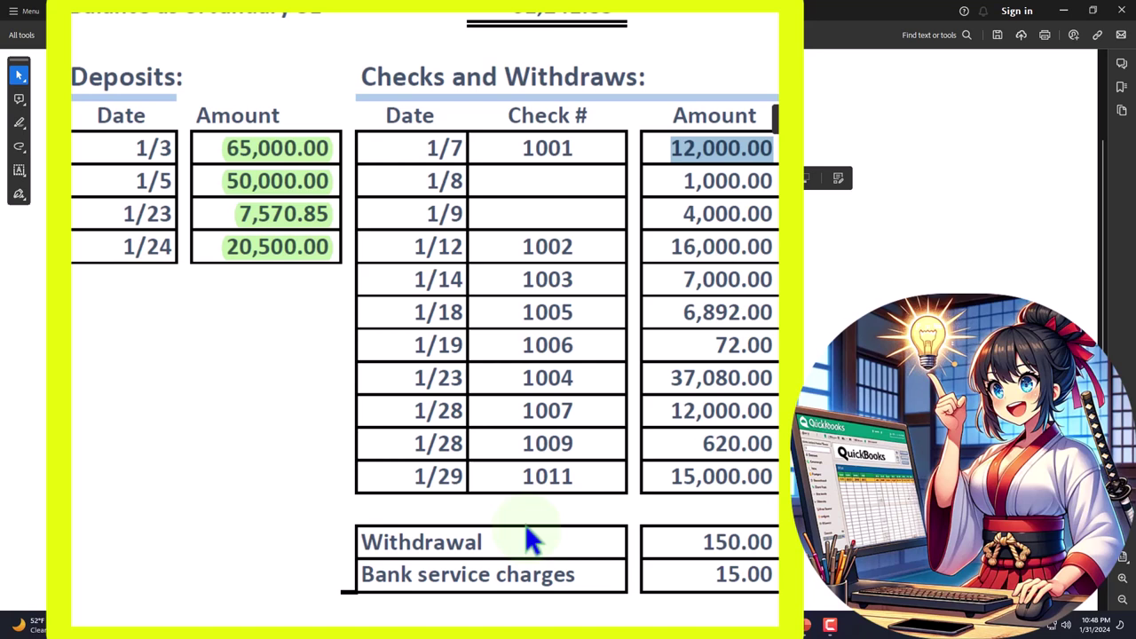
pyautogui.moveTo(715, 574); pyautogui.dragTo(777, 575)
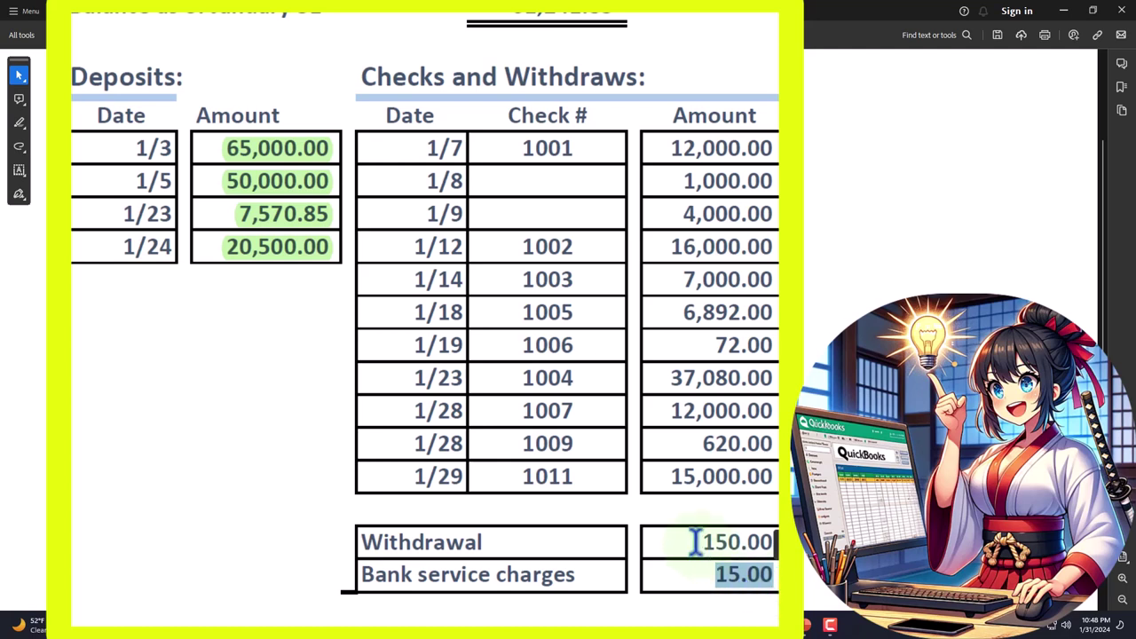
pyautogui.moveTo(697, 541); pyautogui.dragTo(777, 538)
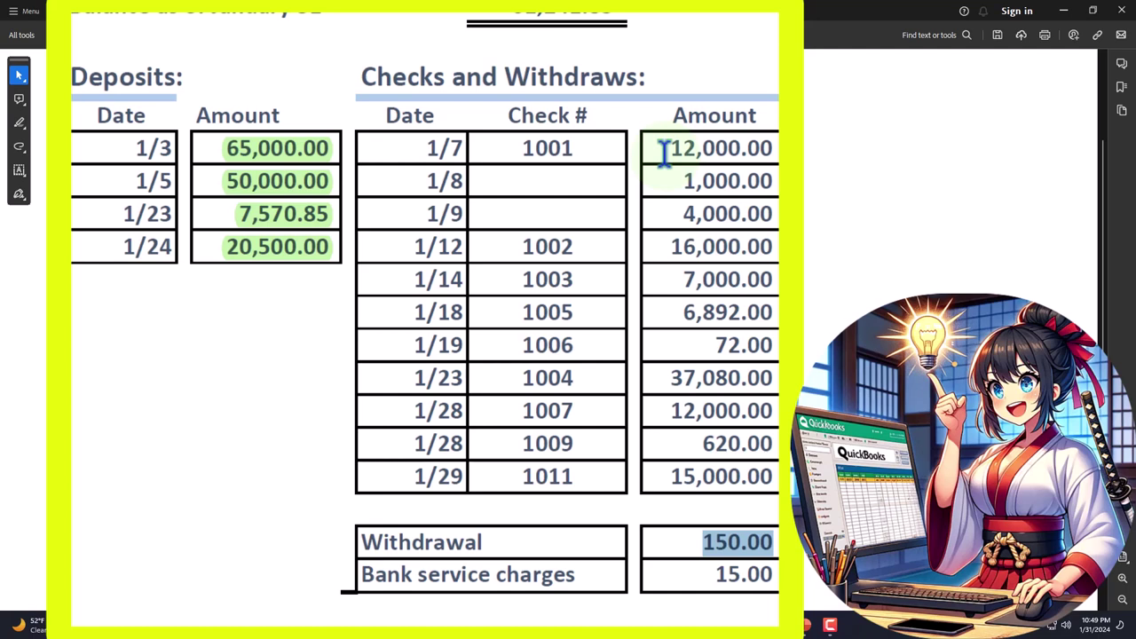
pyautogui.moveTo(665, 148); pyautogui.dragTo(774, 149)
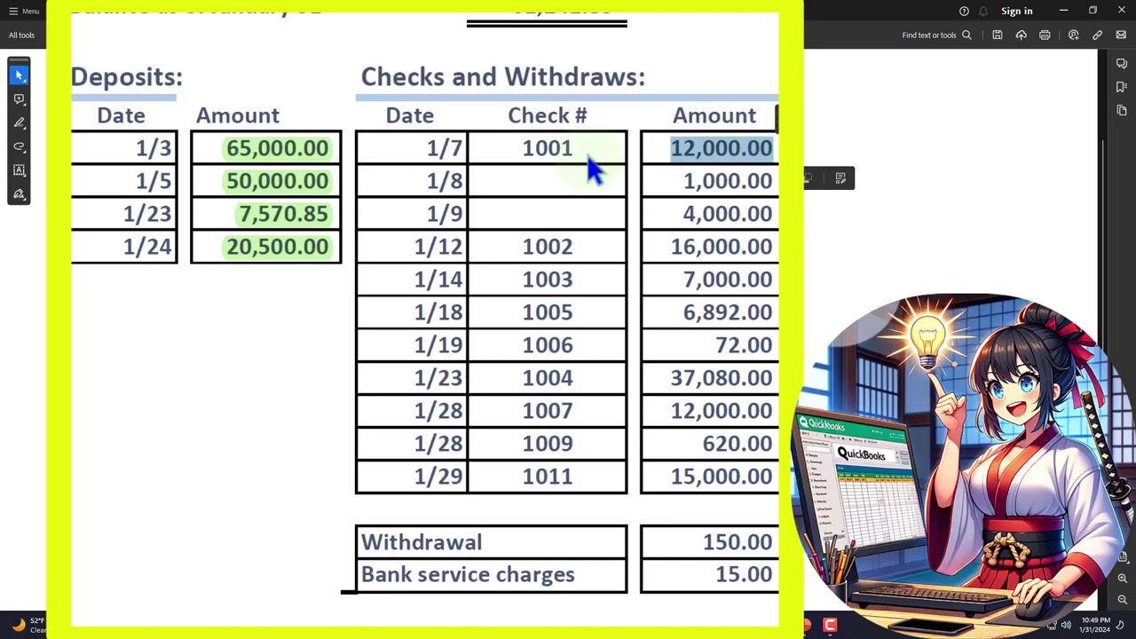
pyautogui.click(1064, 12)
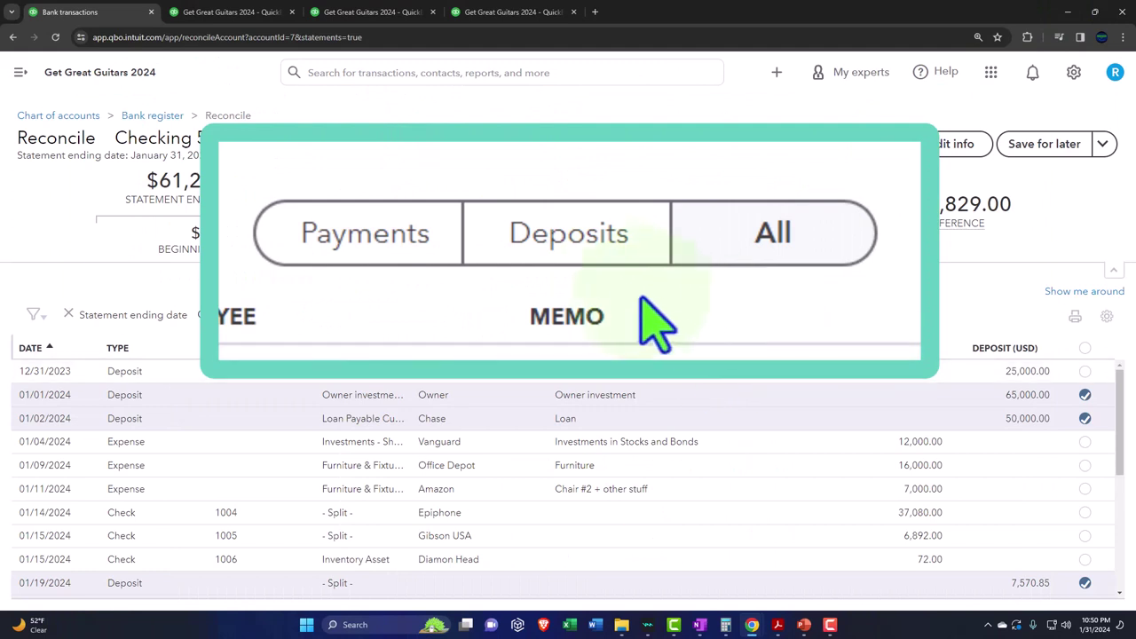
# - Show only payments in the reconciliation, consult the January statement, and mark the 01/04/2024 Vanguard expense of 12,000.00 as cleared
pyautogui.click(390, 244)
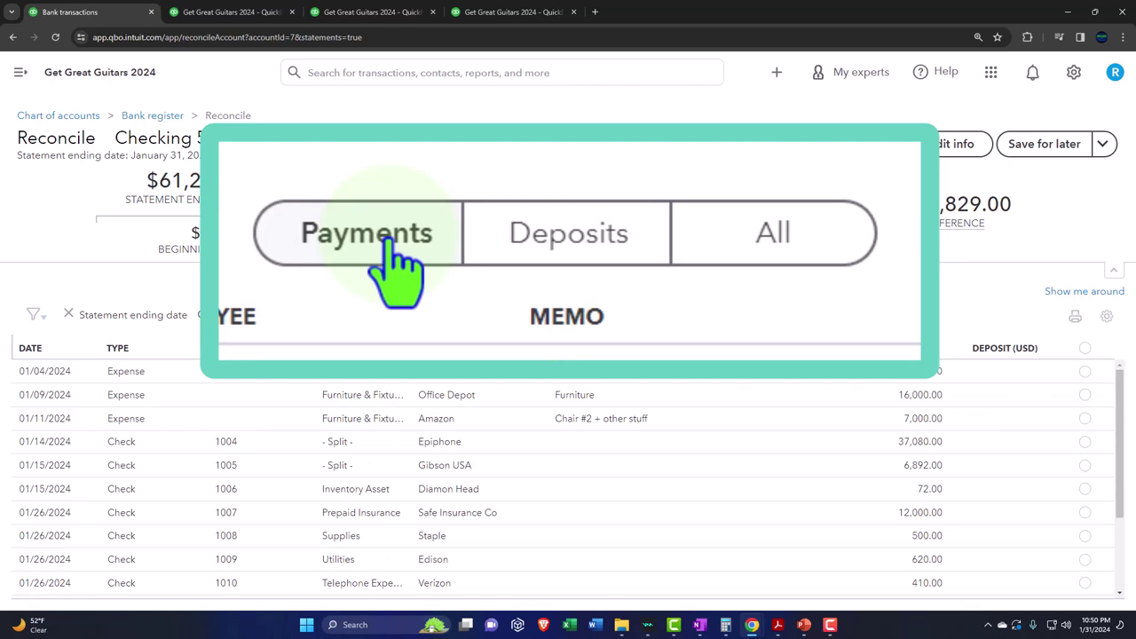
pyautogui.moveTo(778, 625)
pyautogui.click(733, 590)
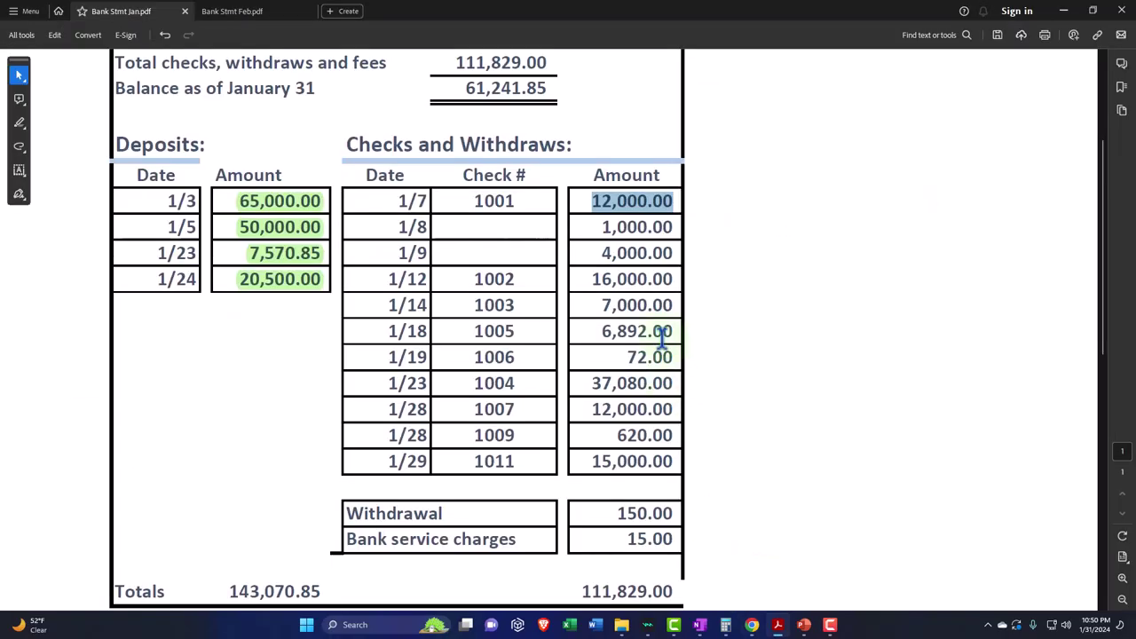
pyautogui.click(1063, 13)
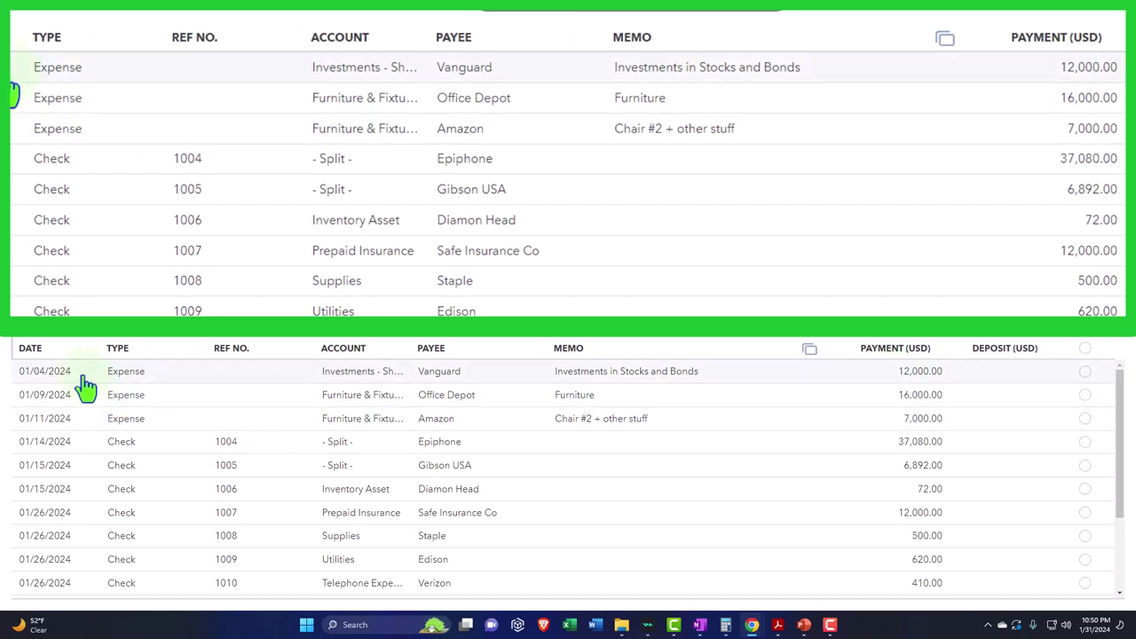
pyautogui.click(1085, 373)
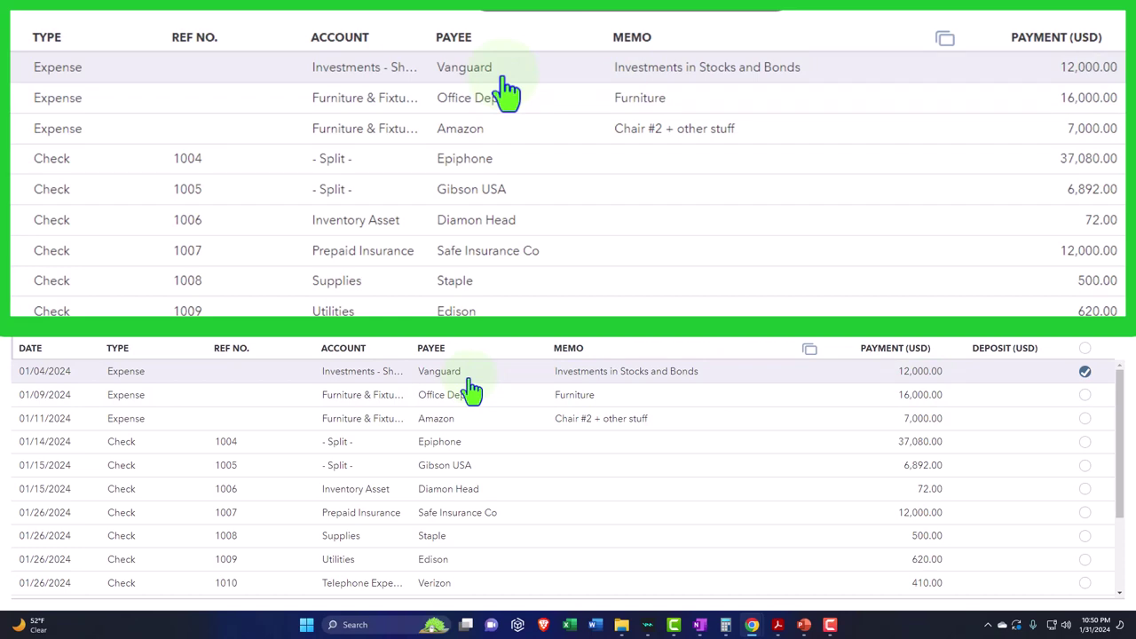
# - Switch to Bank Stmt Jan.pdf in Acrobat and highlight the 1/7 check 1001 row with its amount of 12,000.00
pyautogui.moveTo(777, 625)
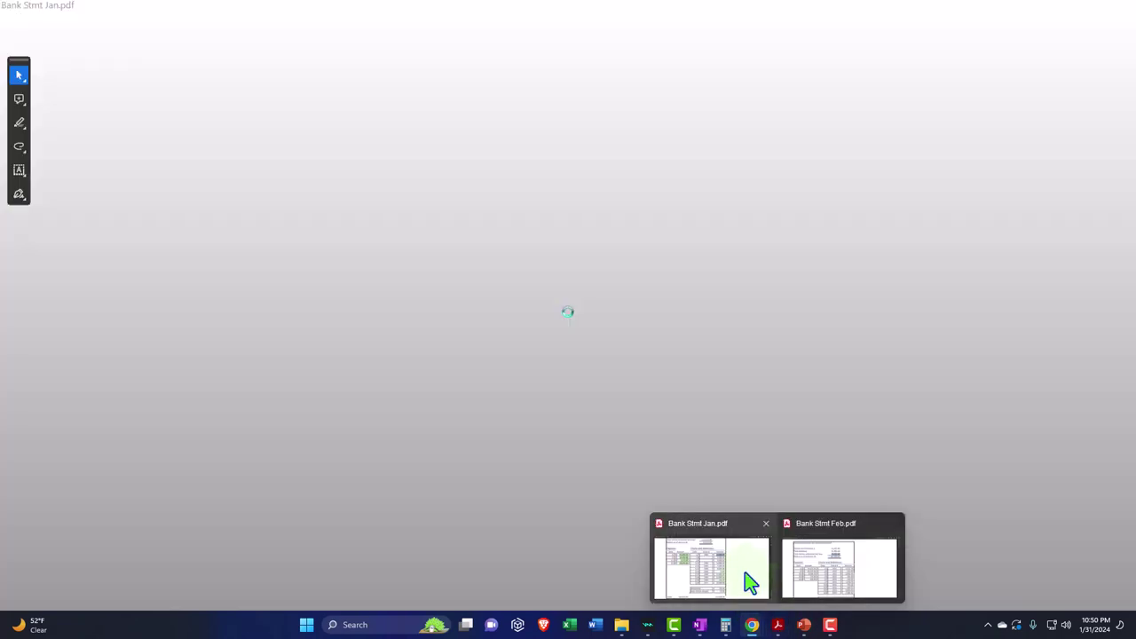
pyautogui.click(745, 581)
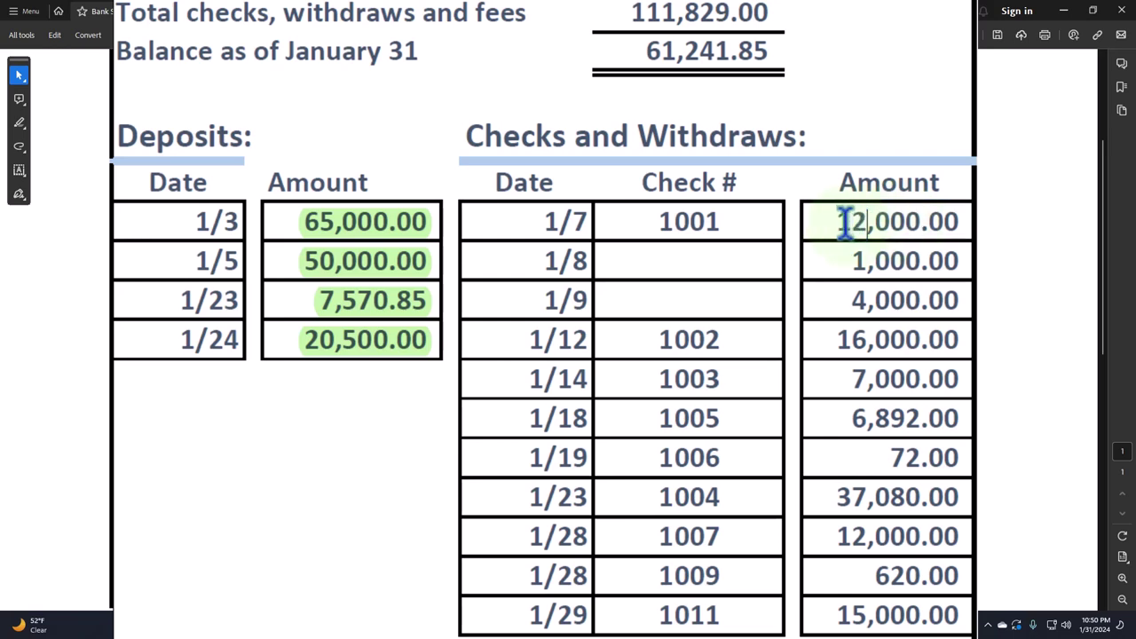
pyautogui.moveTo(851, 221); pyautogui.dragTo(914, 233)
pyautogui.moveTo(542, 203); pyautogui.dragTo(914, 221)
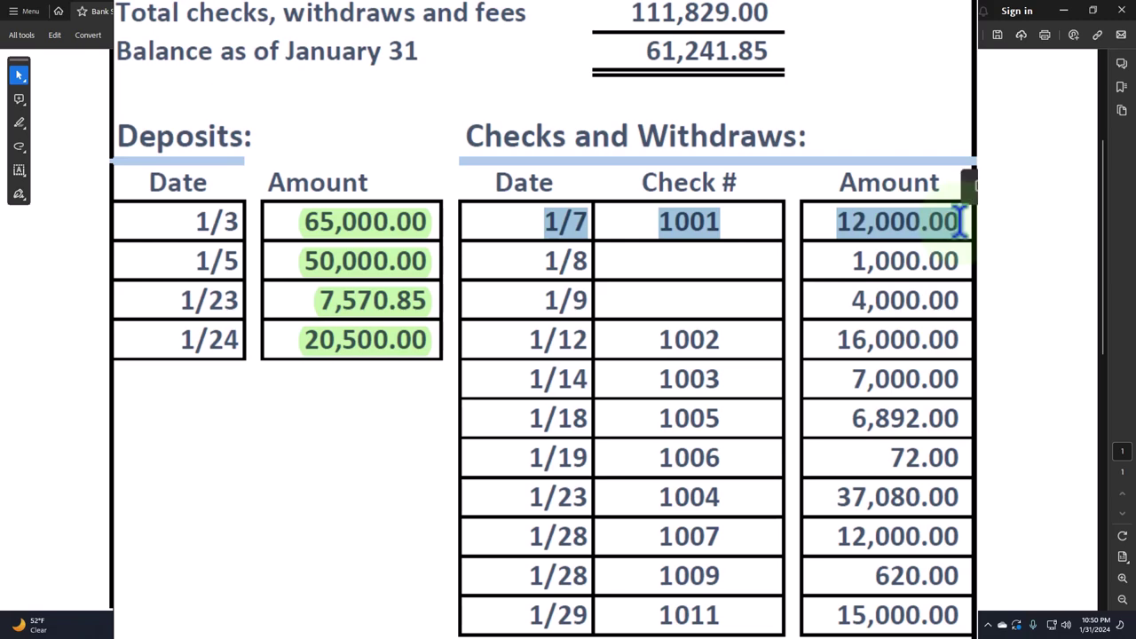
pyautogui.click(966, 175)
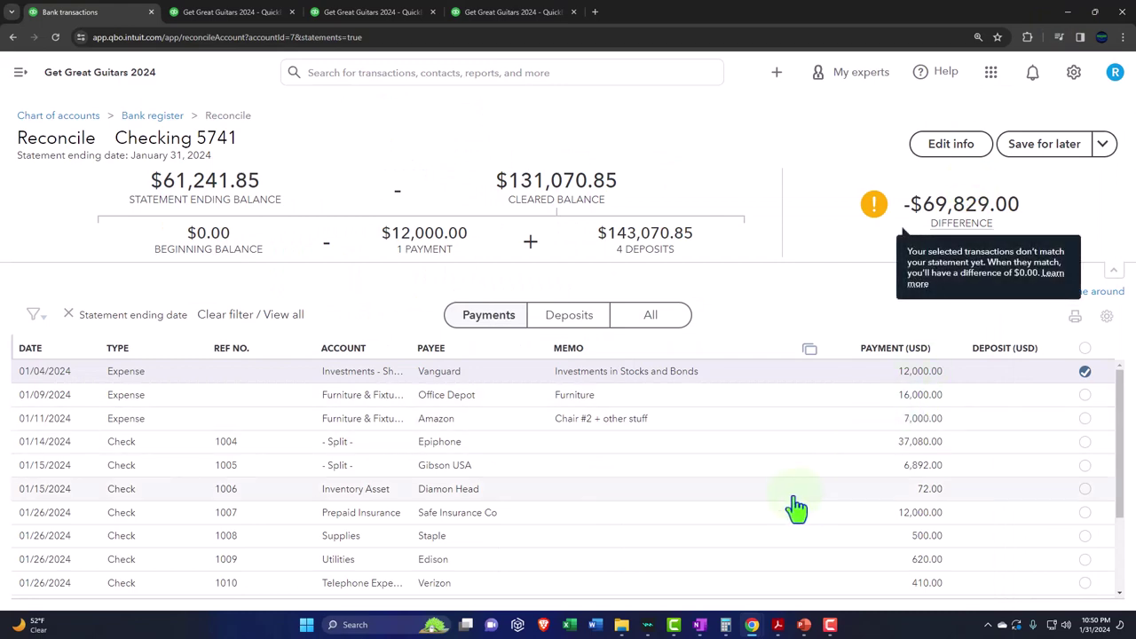
# - Review the payments, locate the 16,000.00 amount in the January statement, and mark the 01/09/2024 Office Depot expense in QuickBooks as cleared
pyautogui.scroll(-2, 794, 507)
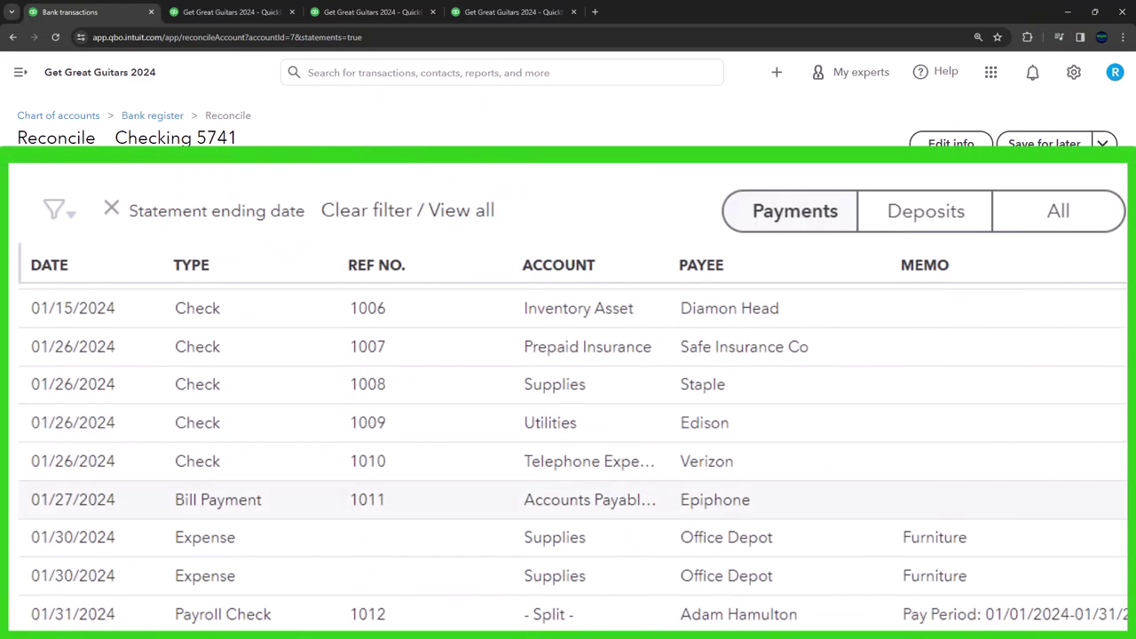
pyautogui.scroll(3, 568, 455)
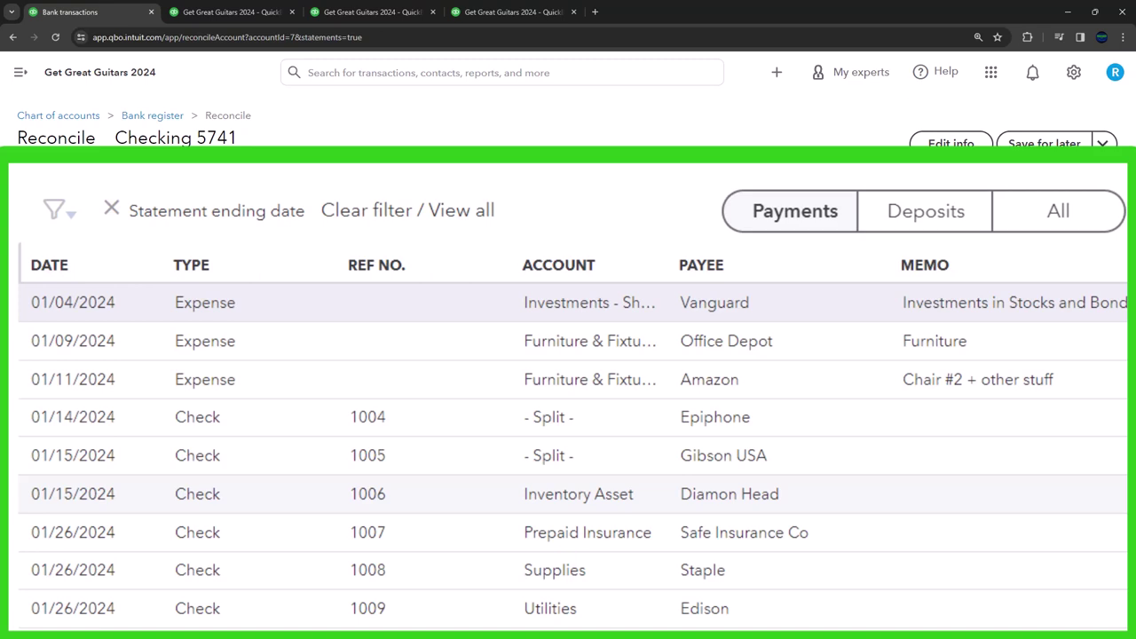
pyautogui.click(1068, 12)
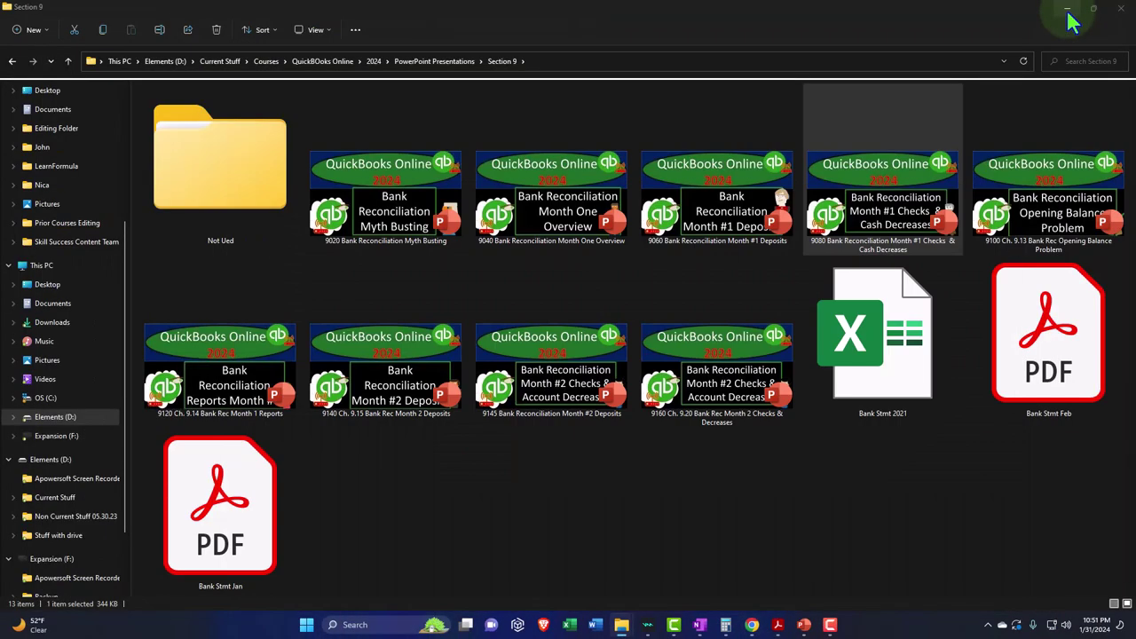
pyautogui.moveTo(778, 624)
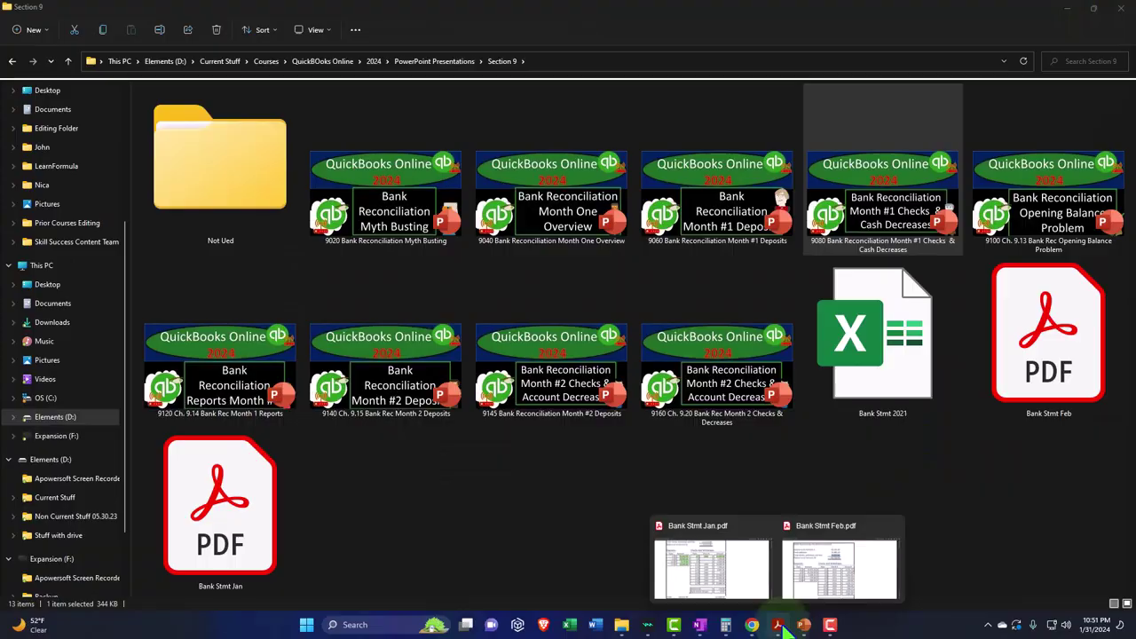
pyautogui.click(706, 574)
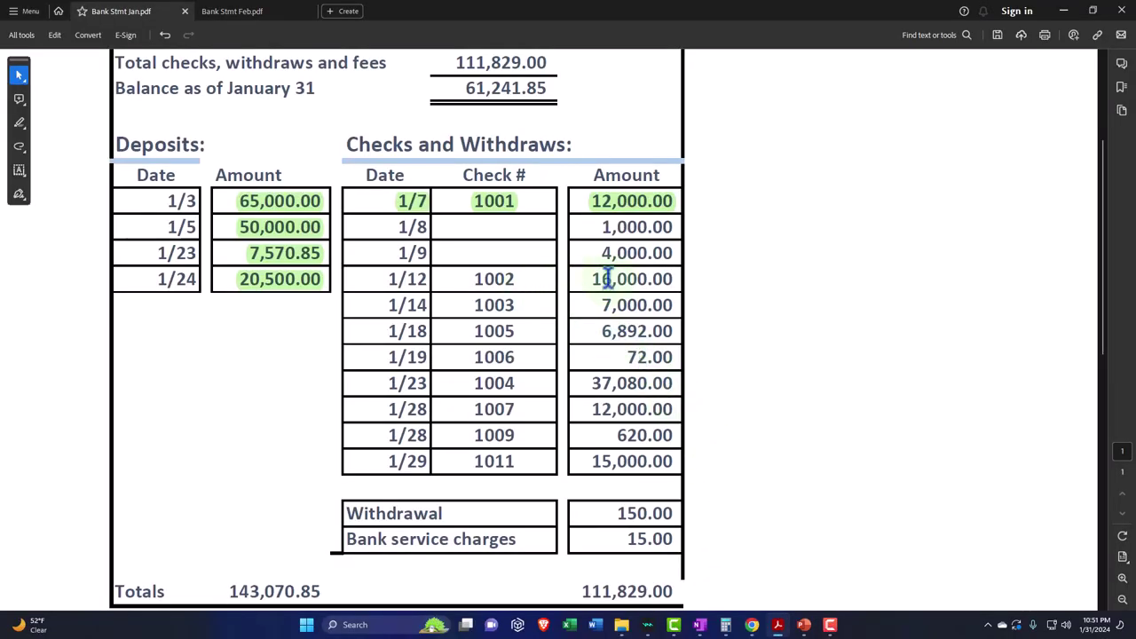
pyautogui.moveTo(592, 279); pyautogui.dragTo(676, 278)
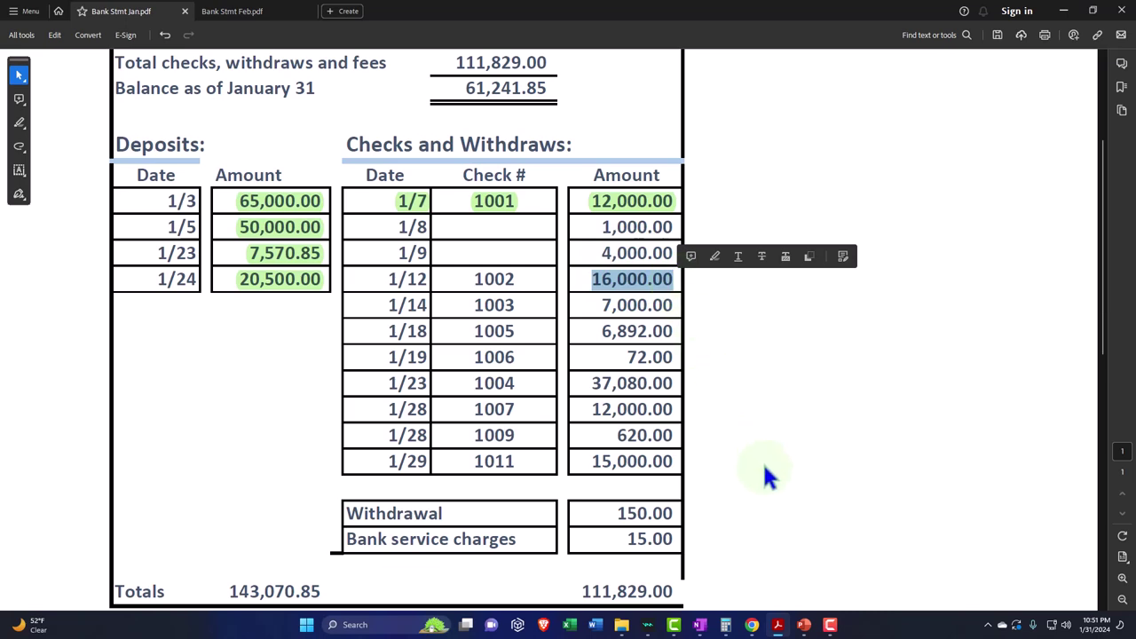
pyautogui.moveTo(751, 624)
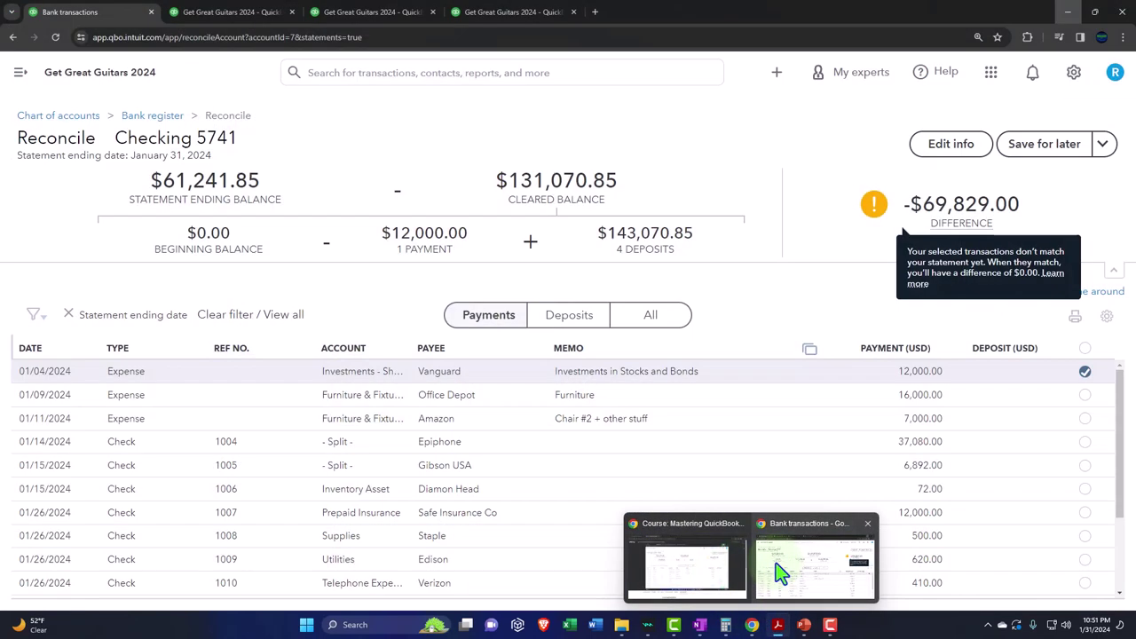
pyautogui.click(777, 572)
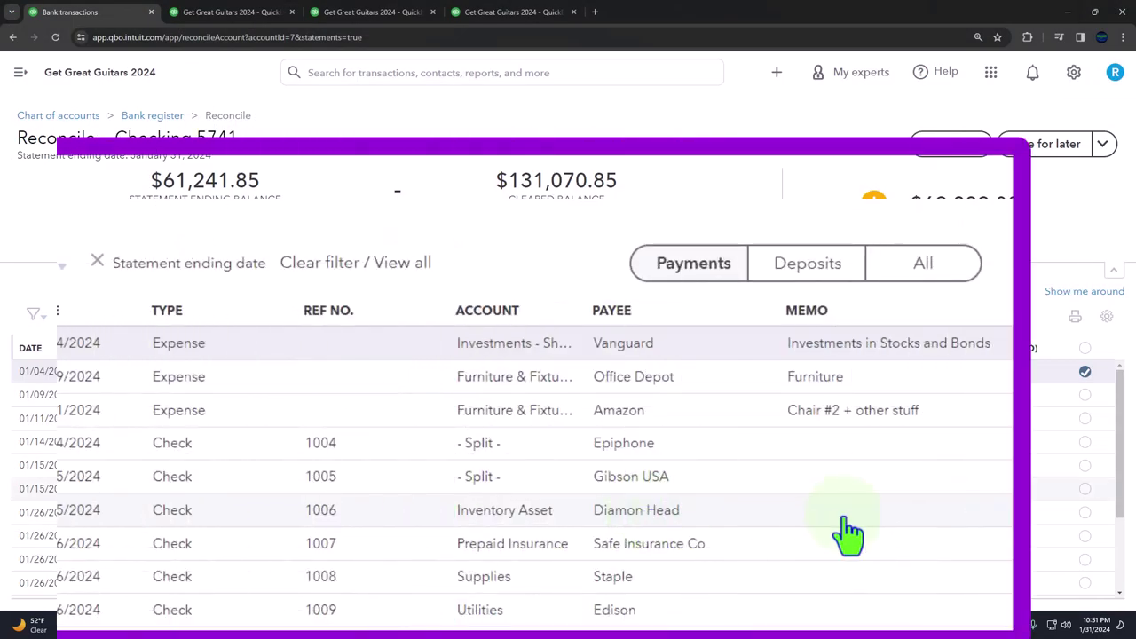
pyautogui.click(1084, 394)
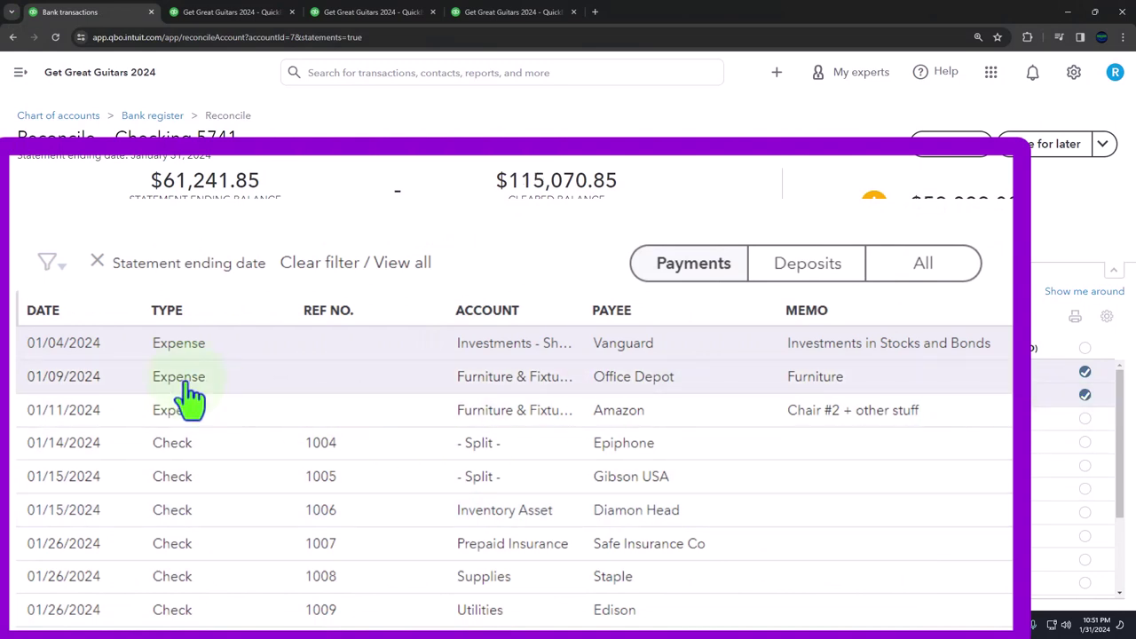
# - In the January bank statement in Acrobat, highlight the 1/12 check 1002 row with its amount of 16,000.00
pyautogui.moveTo(752, 625)
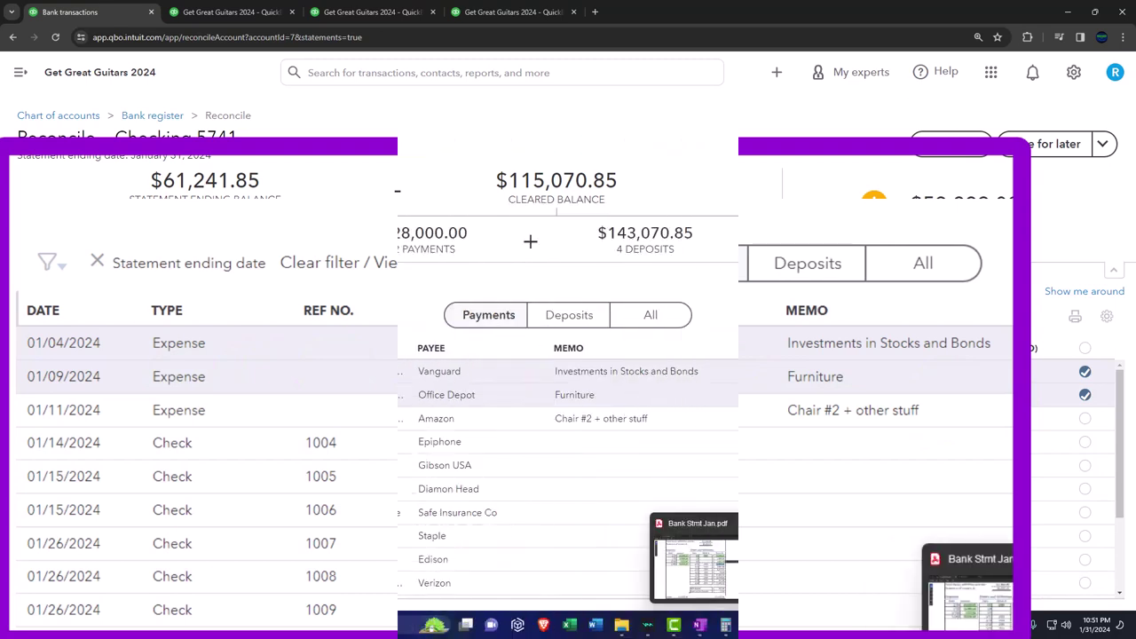
pyautogui.click(735, 563)
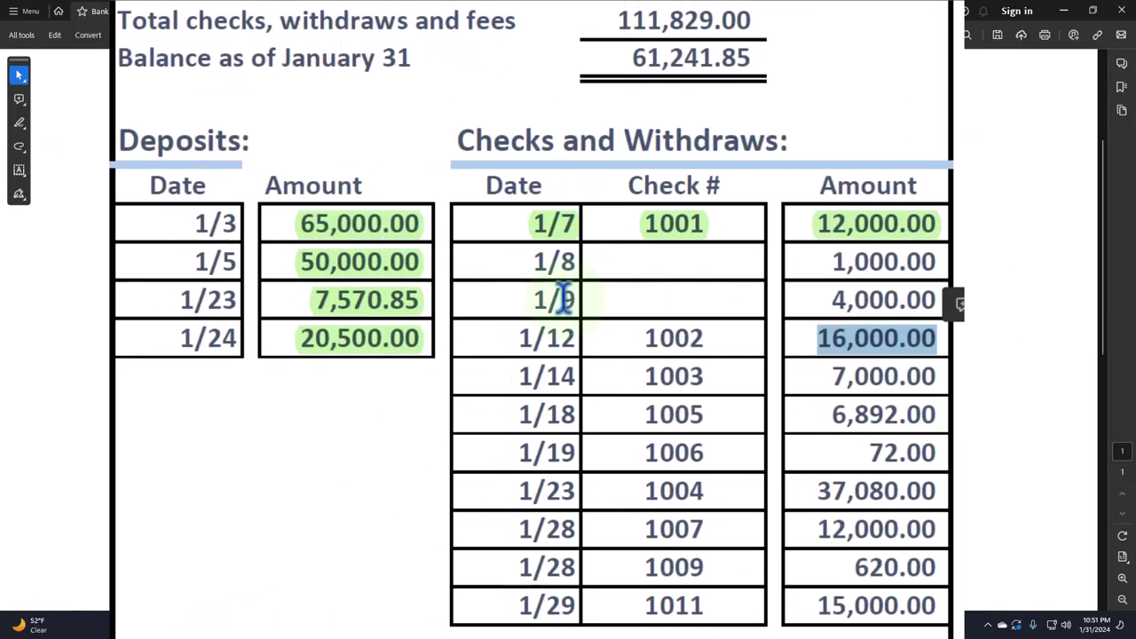
pyautogui.click(564, 299)
pyautogui.moveTo(520, 337); pyautogui.dragTo(874, 339)
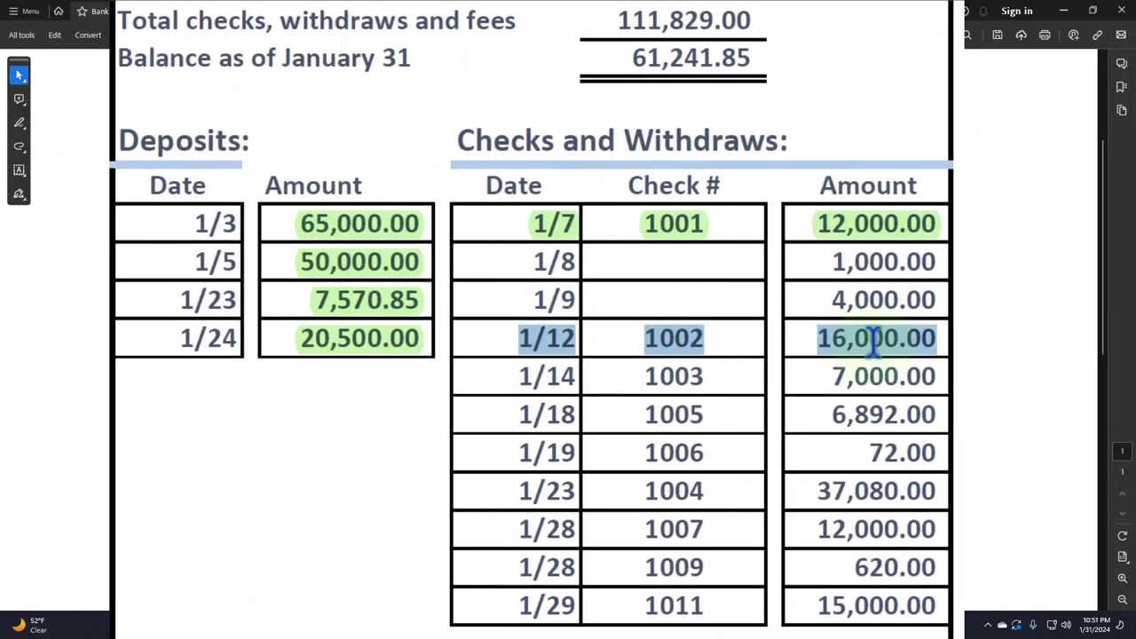
pyautogui.click(931, 306)
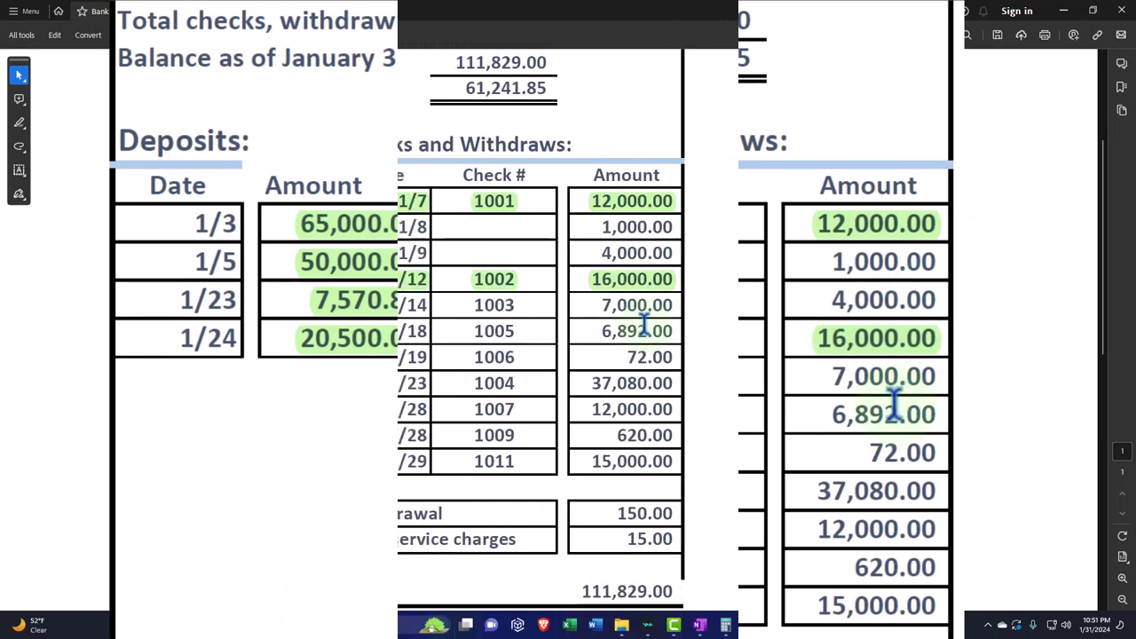
# - Mark the 01/11/2024 Amazon expense of 7,000.00 as cleared in QuickBooks and highlight the matching 1/14 check 1003 row in the January statement
pyautogui.click(1063, 11)
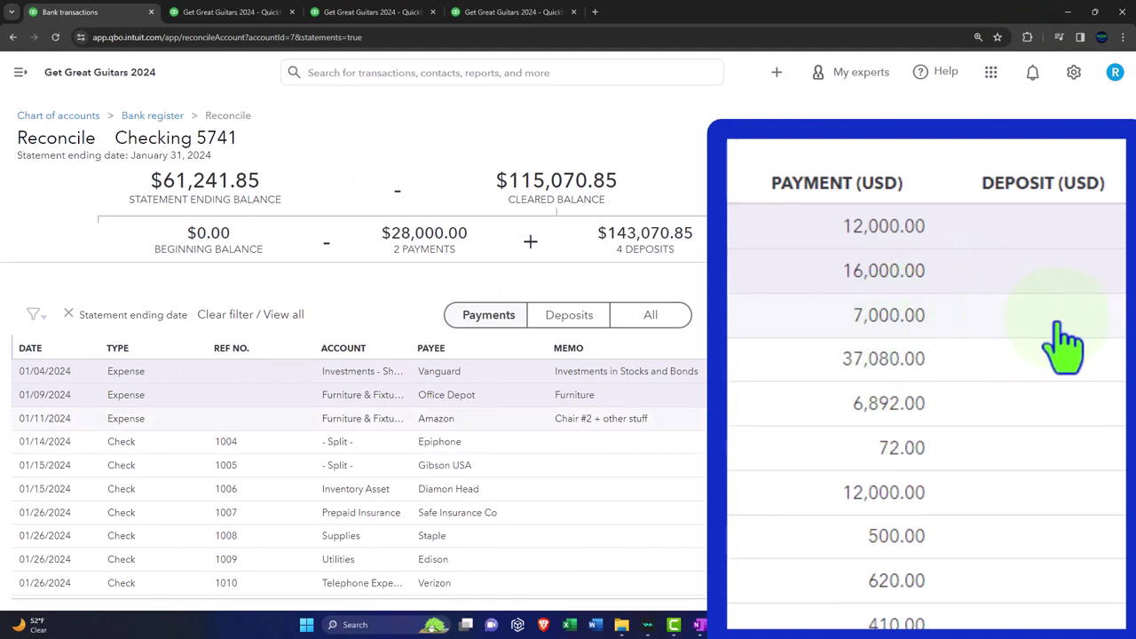
pyautogui.click(390, 418)
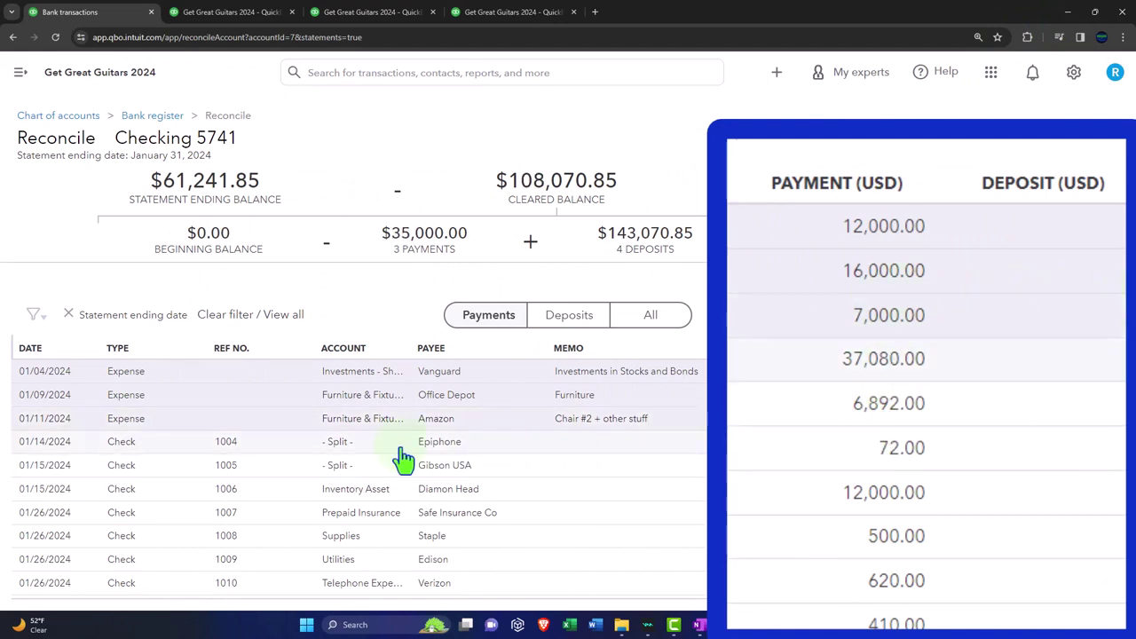
pyautogui.moveTo(730, 623)
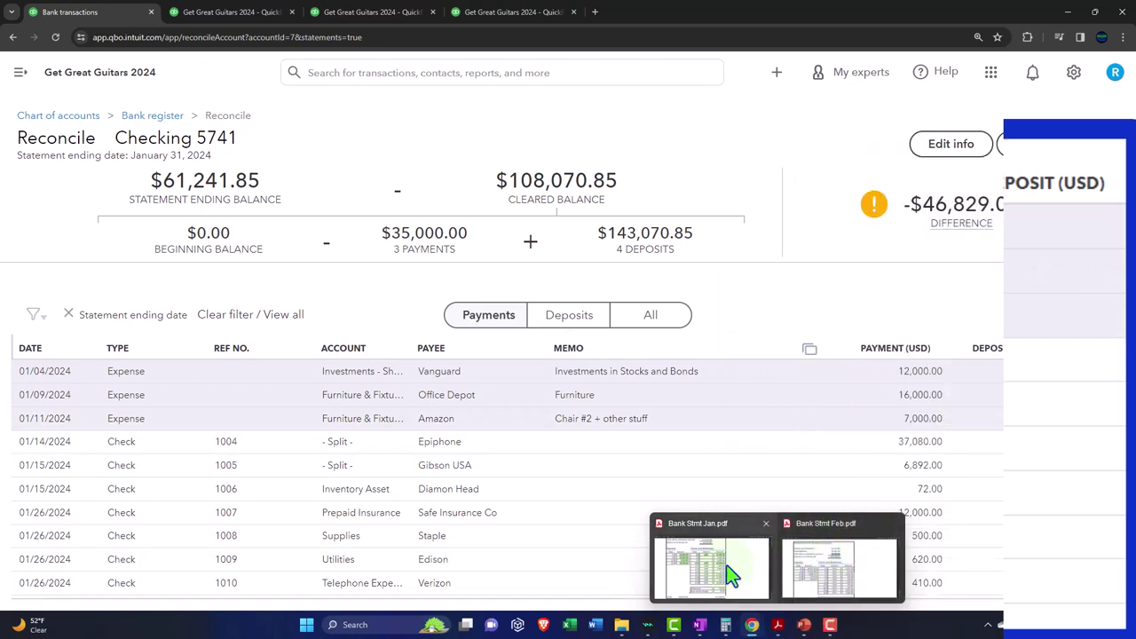
pyautogui.click(728, 578)
pyautogui.moveTo(487, 407); pyautogui.dragTo(856, 407)
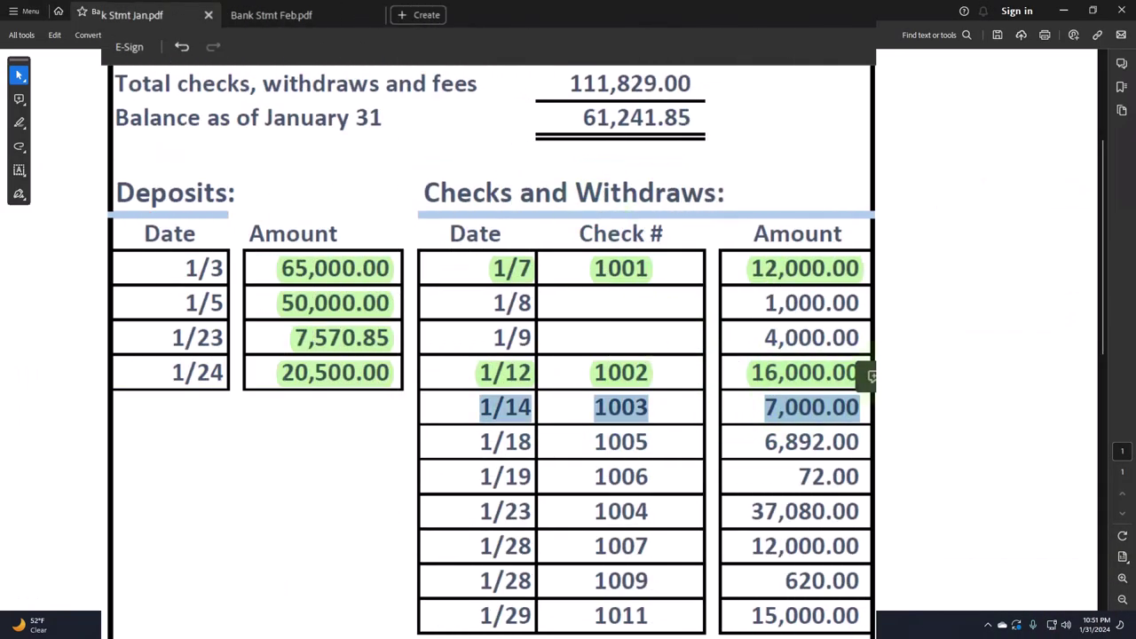
pyautogui.click(871, 376)
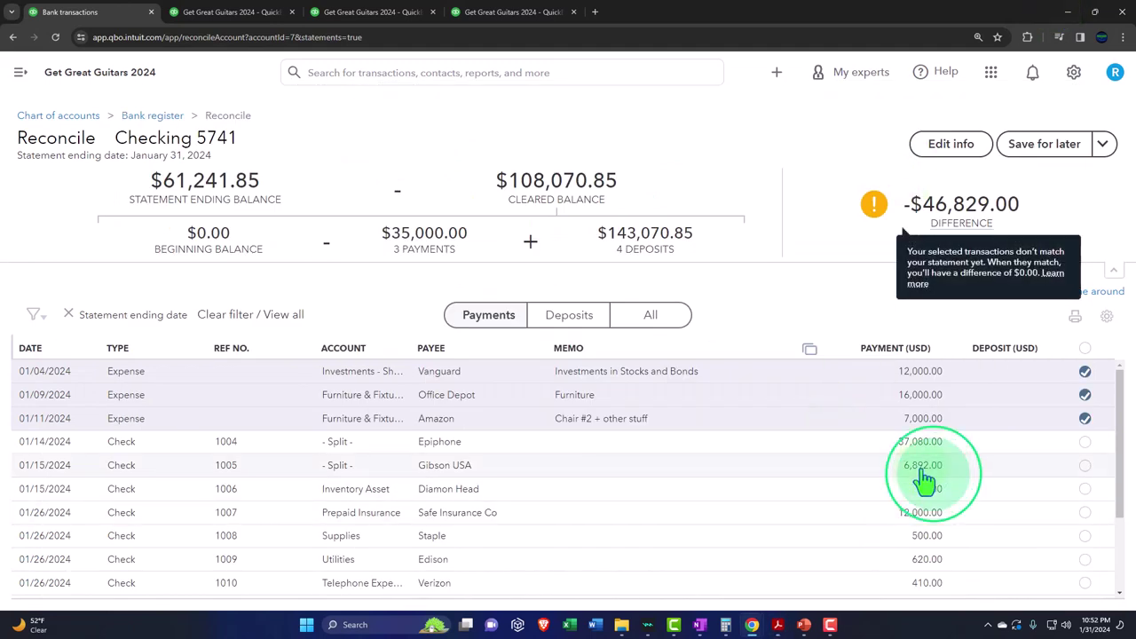
# - Mark check 1005 to Gibson USA for 6,892.00 as cleared and collapse the reconciliation's balance summary
pyautogui.click(1085, 465)
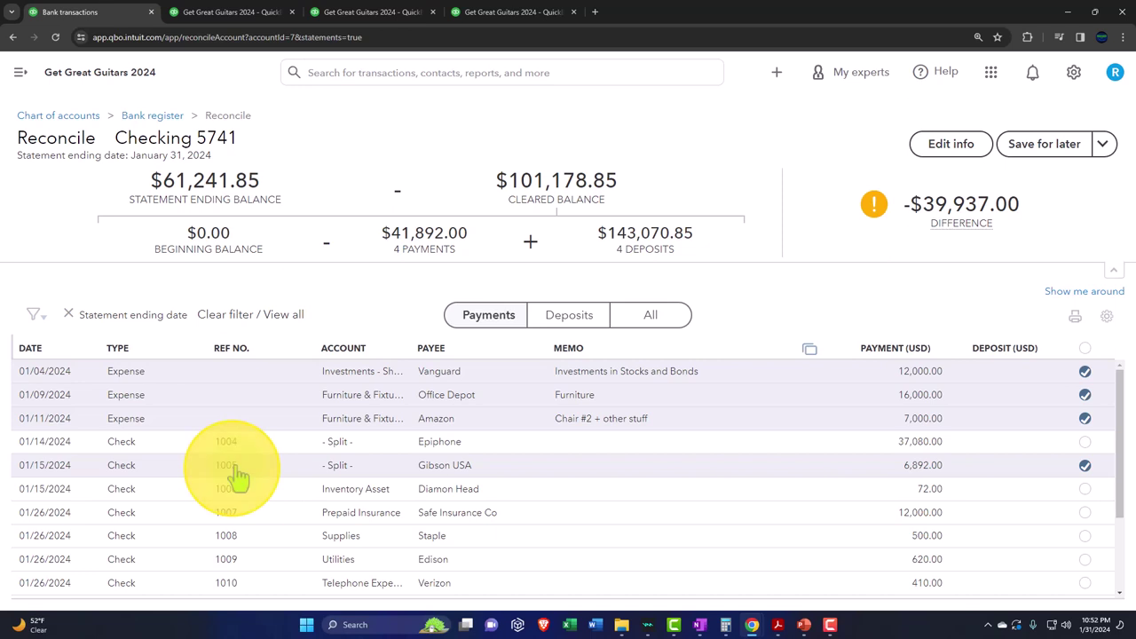
pyautogui.scroll(-1, 238, 478)
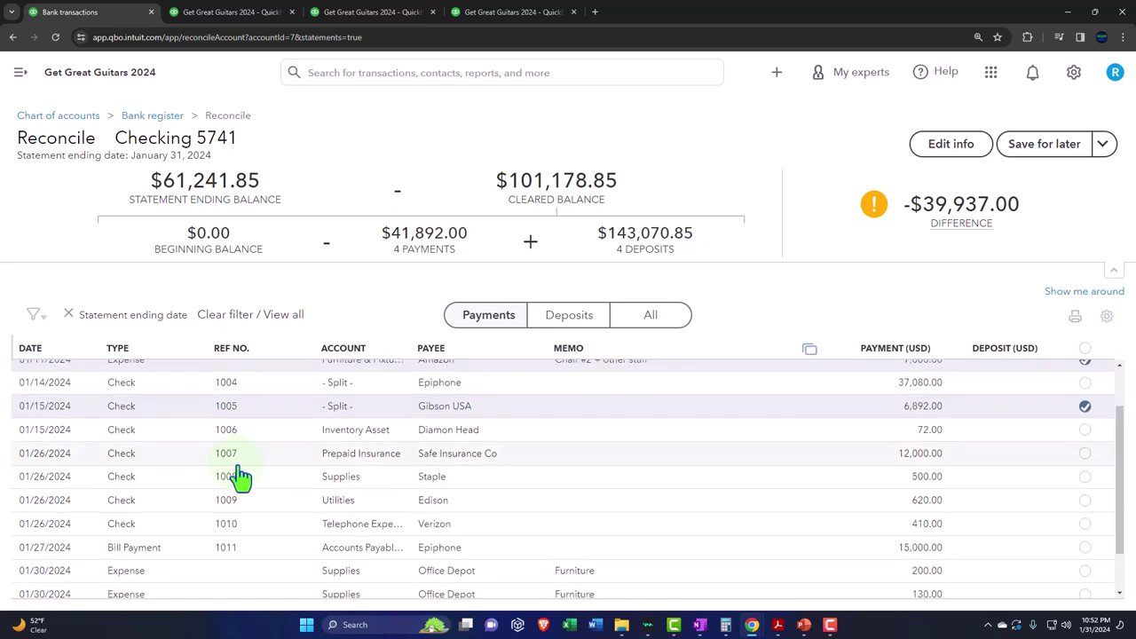
pyautogui.click(1115, 272)
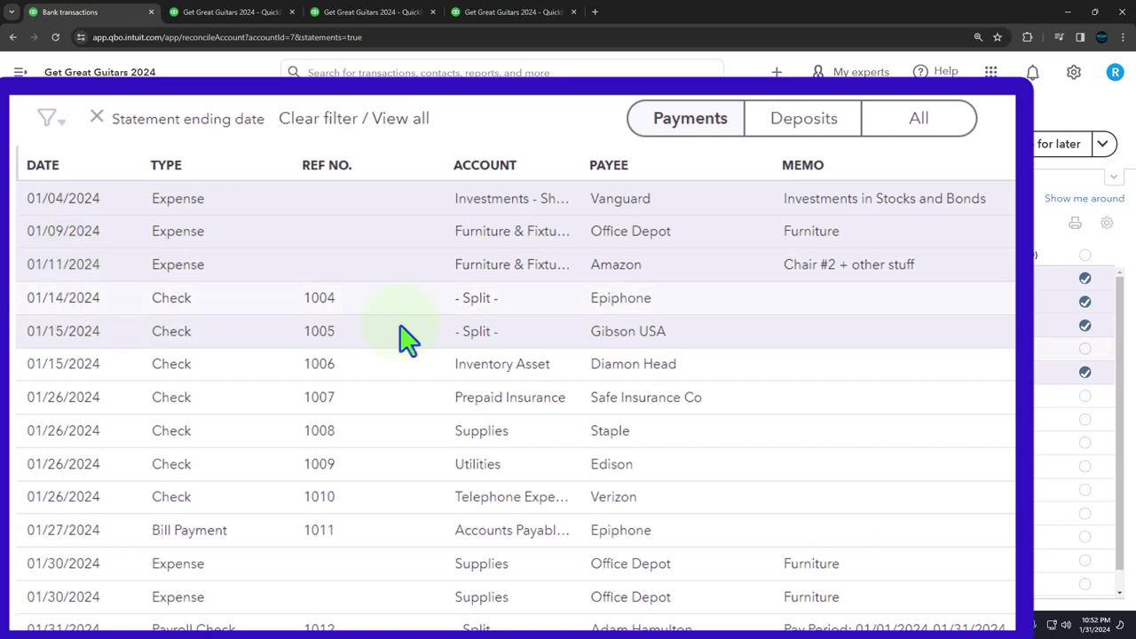
# - Switch to Bank Stmt Jan.pdf in Acrobat and highlight the 1/18 check 1005 row with its amount of 6,892.00
pyautogui.moveTo(778, 625)
pyautogui.click(744, 576)
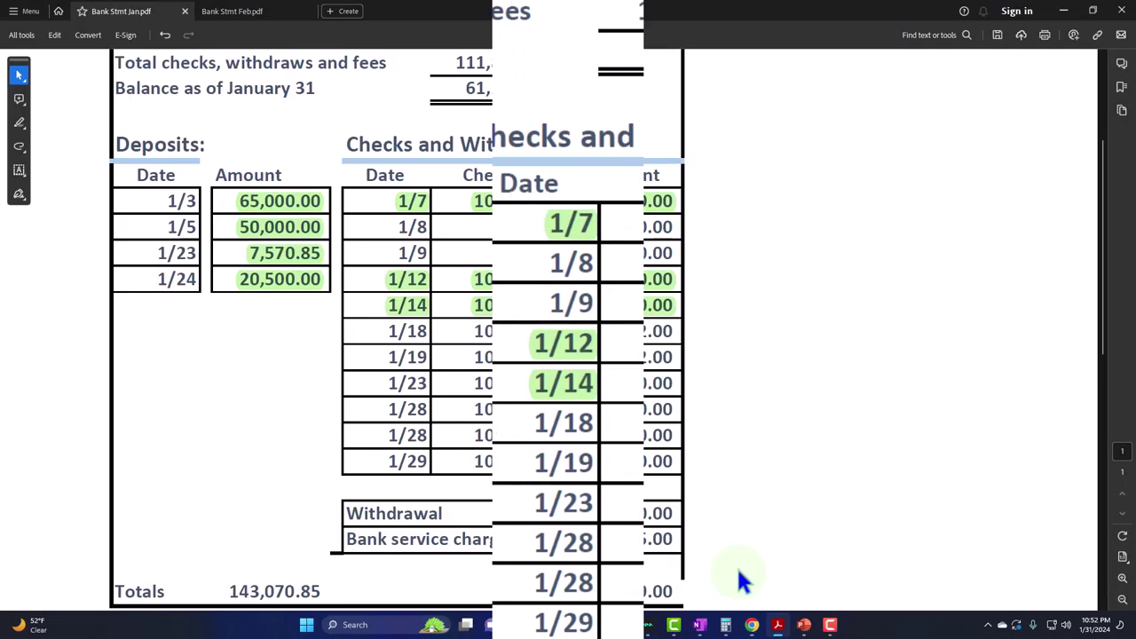
pyautogui.moveTo(541, 424); pyautogui.dragTo(987, 417)
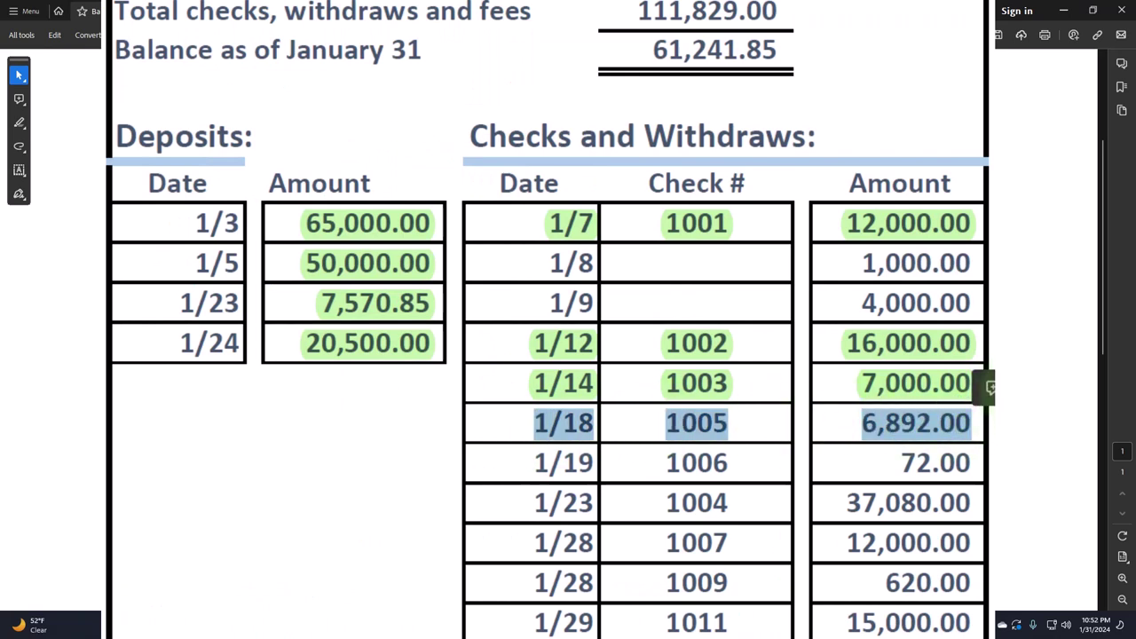
pyautogui.click(990, 387)
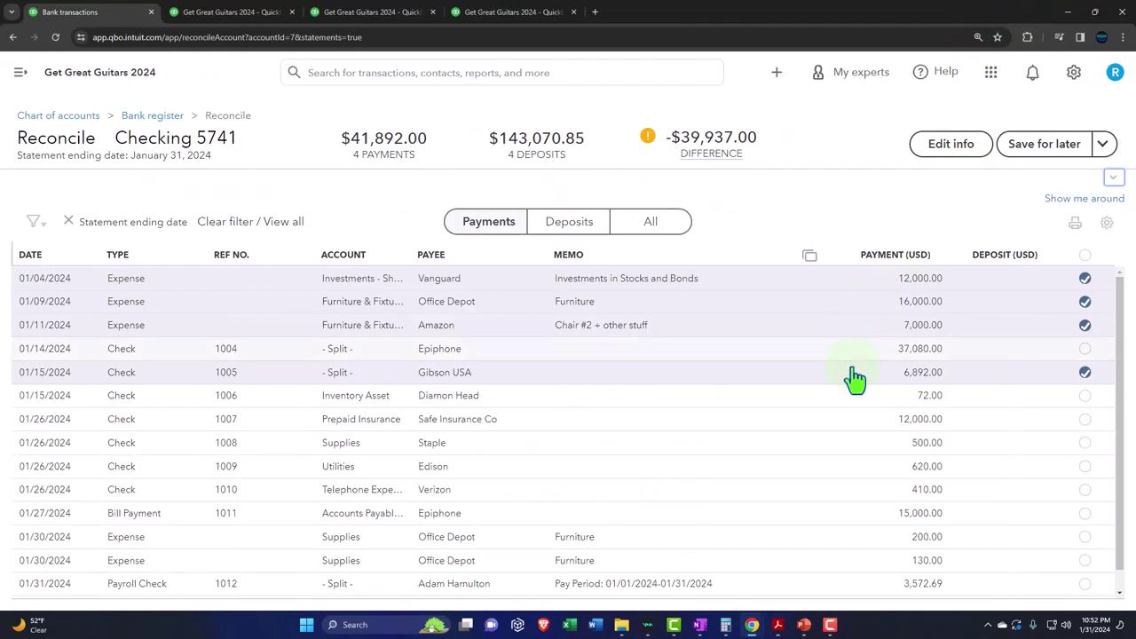
# - Mark check 1006 to Diamon Head for 72.00 as cleared in QuickBooks and highlight its 1/19 row in the January statement
pyautogui.click(1084, 395)
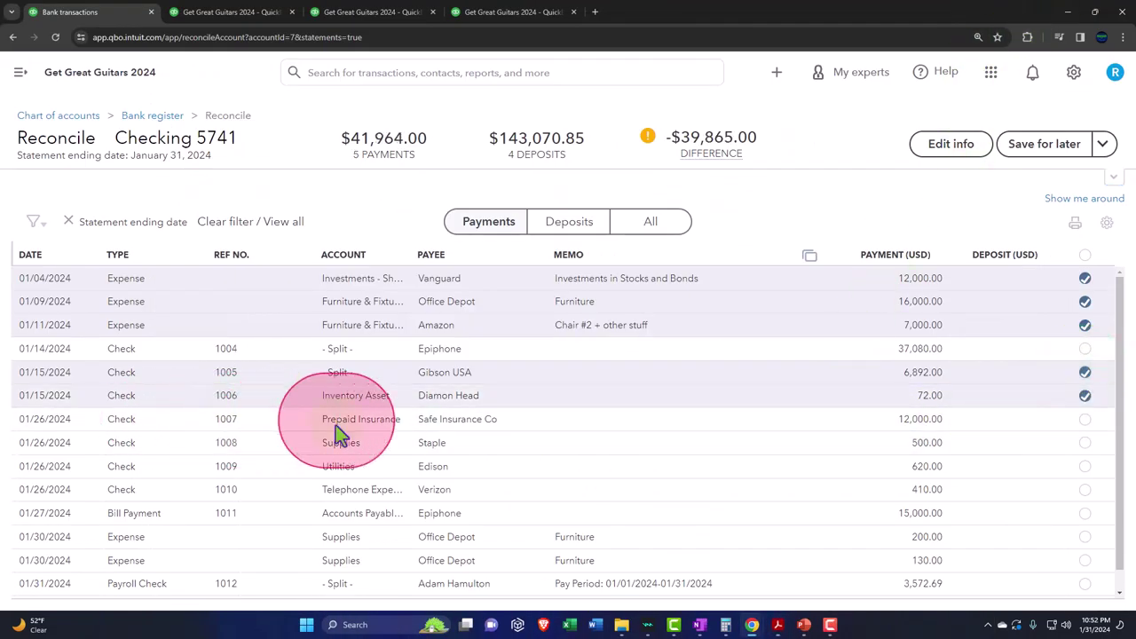
pyautogui.moveTo(777, 624)
pyautogui.click(690, 568)
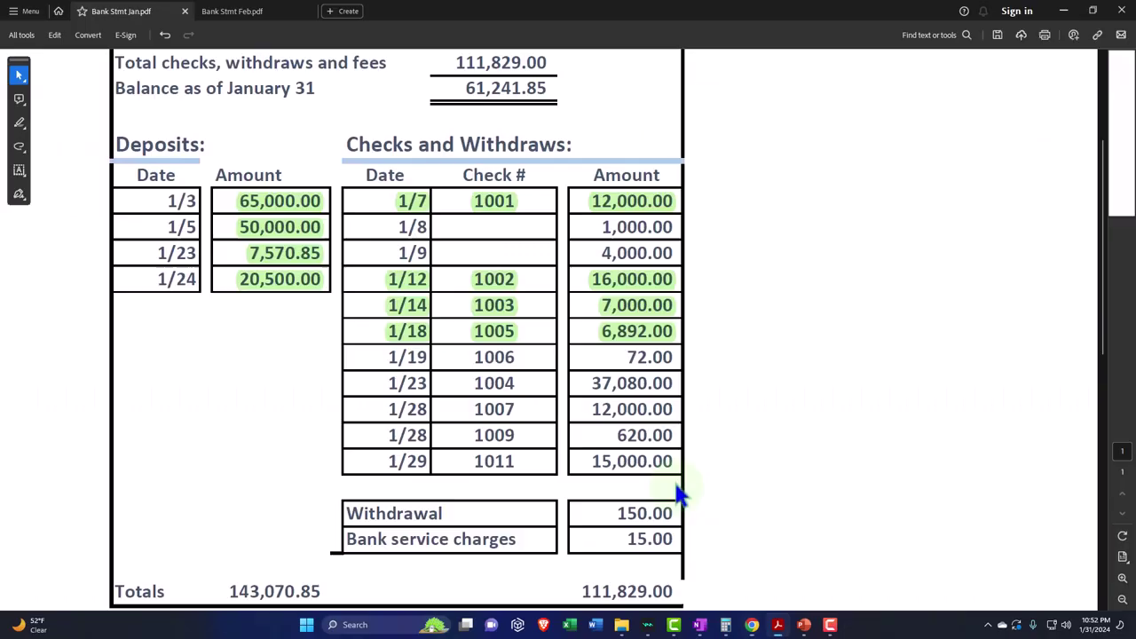
pyautogui.moveTo(582, 612)
pyautogui.mouseDown()
pyautogui.moveTo(1095, 610)
pyautogui.moveTo(1074, 610)
pyautogui.mouseUp()
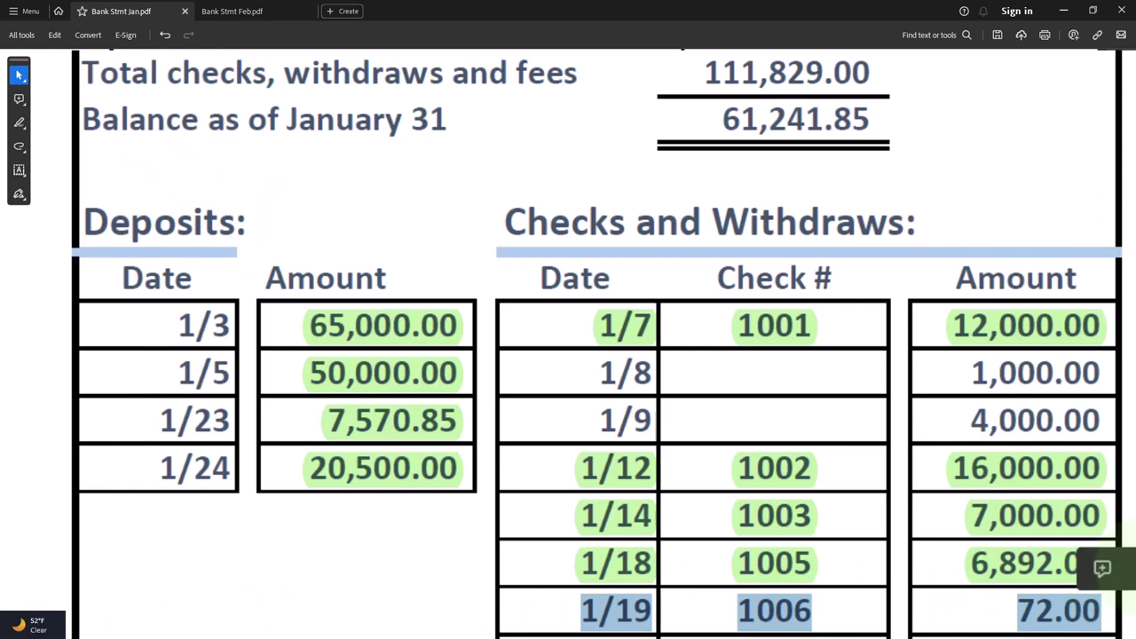
pyautogui.click(1105, 562)
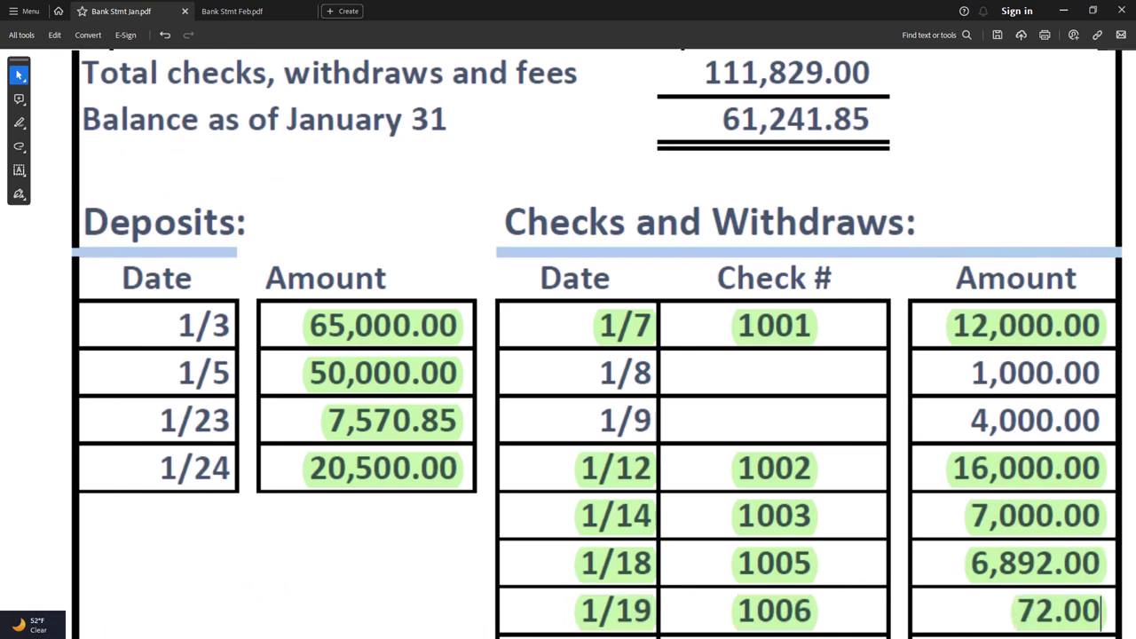
# - Consult the January statement for the next check and mark check 1004 to Epiphone for 37,080.00 as cleared in QuickBooks
pyautogui.click(778, 624)
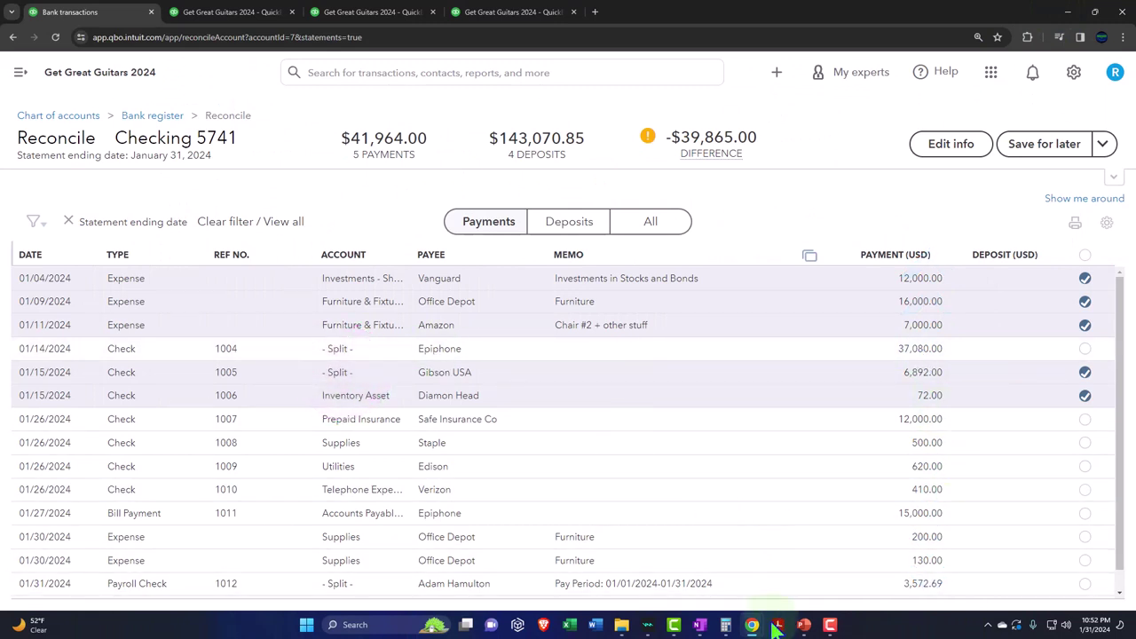
pyautogui.moveTo(715, 556)
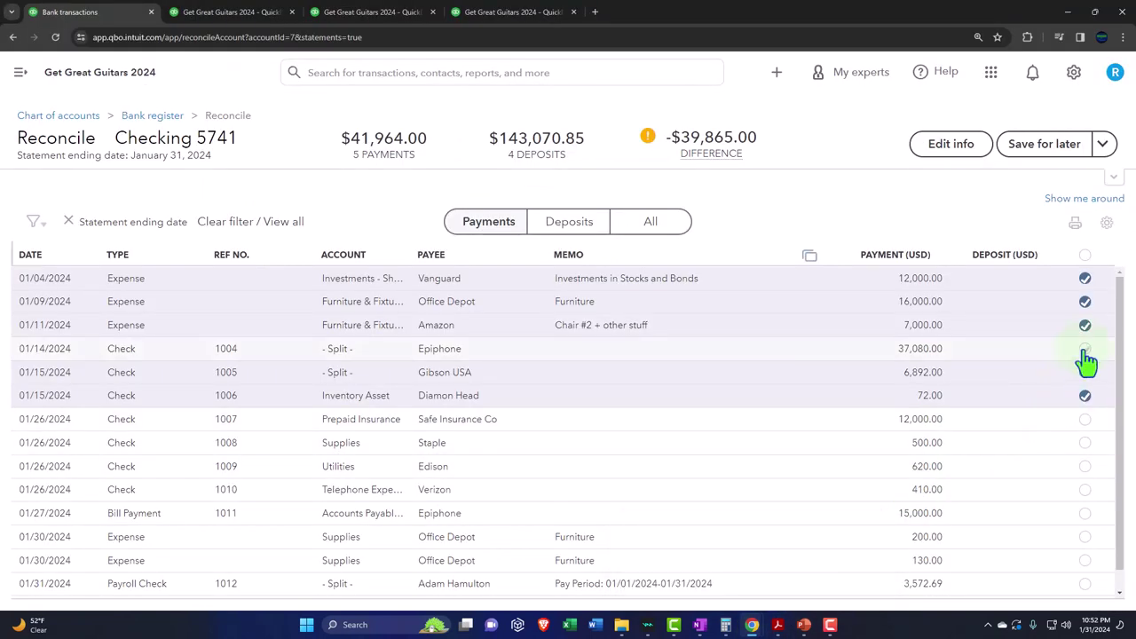
pyautogui.click(1084, 349)
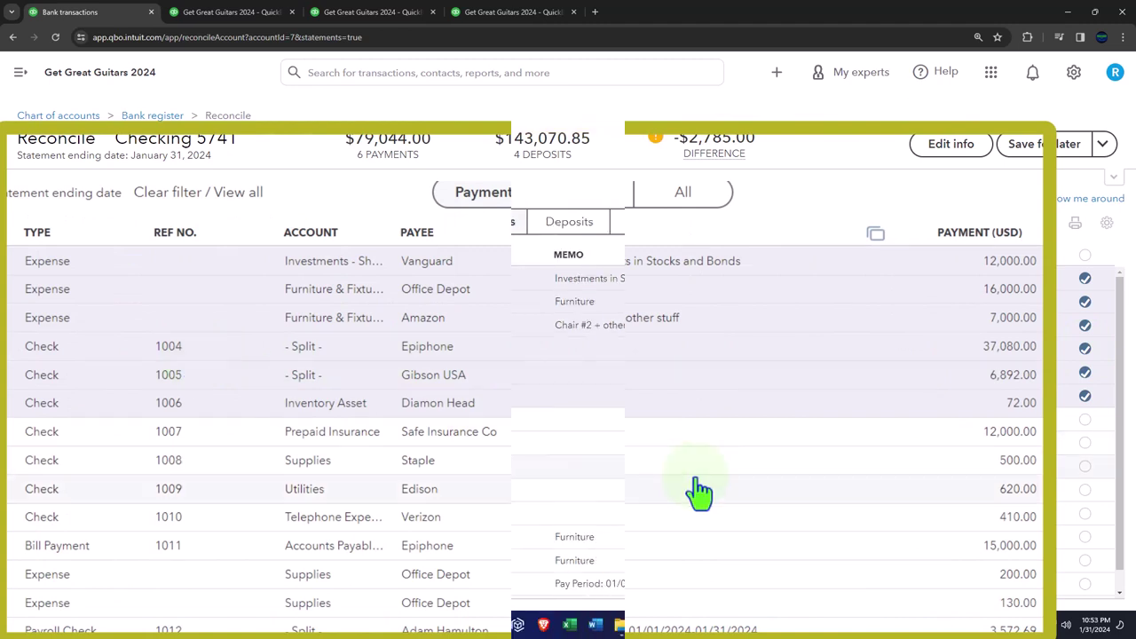
# - Switch to Bank Stmt Jan.pdf in Acrobat and highlight the 1/23 check 1004 row with its amount of 37,080.00
pyautogui.moveTo(765, 620)
pyautogui.click(713, 553)
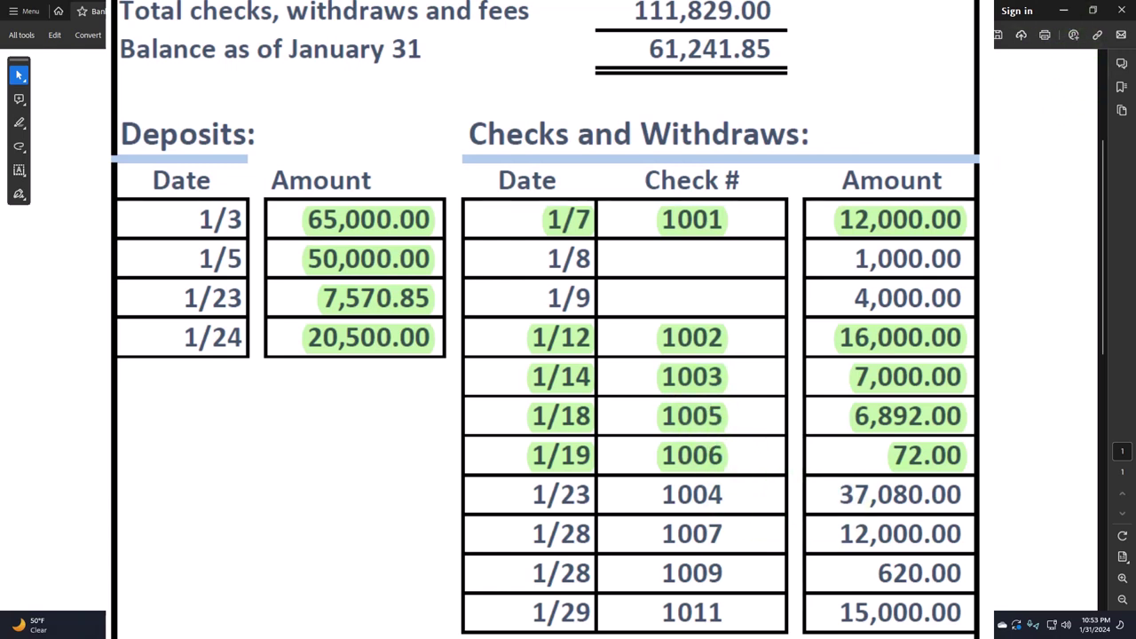
pyautogui.moveTo(514, 499); pyautogui.dragTo(972, 495)
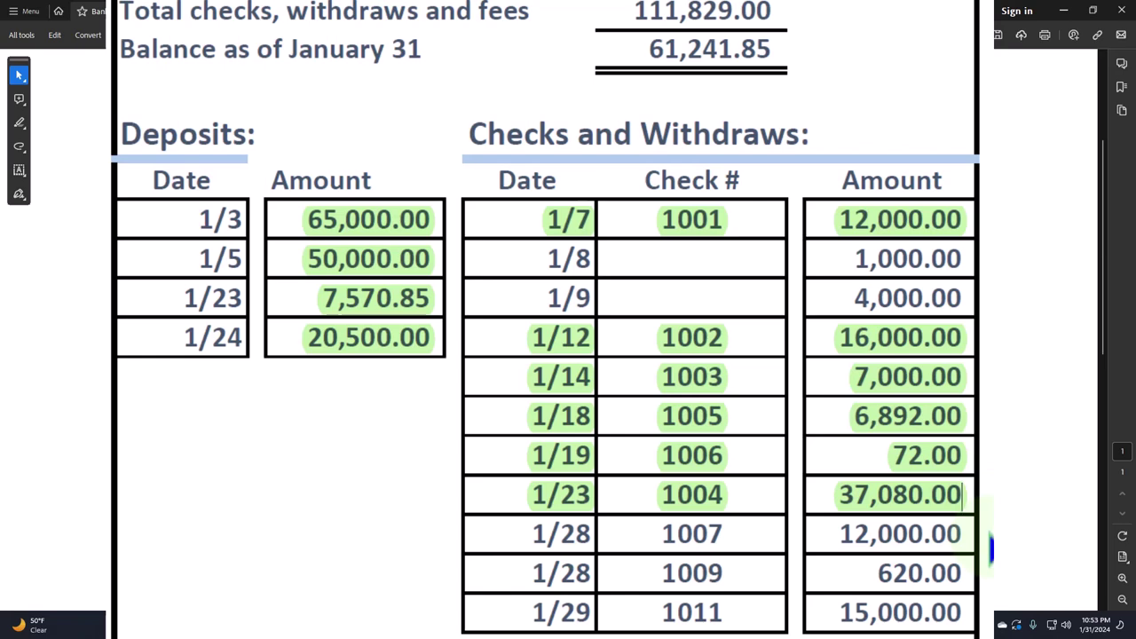
# - Return to QuickBooks and mark check 1007 to Safe Insurance Co for 12,000.00 and check 1009 to Edison for 620.00 as cleared
pyautogui.hotkey('alt', 'Tab')
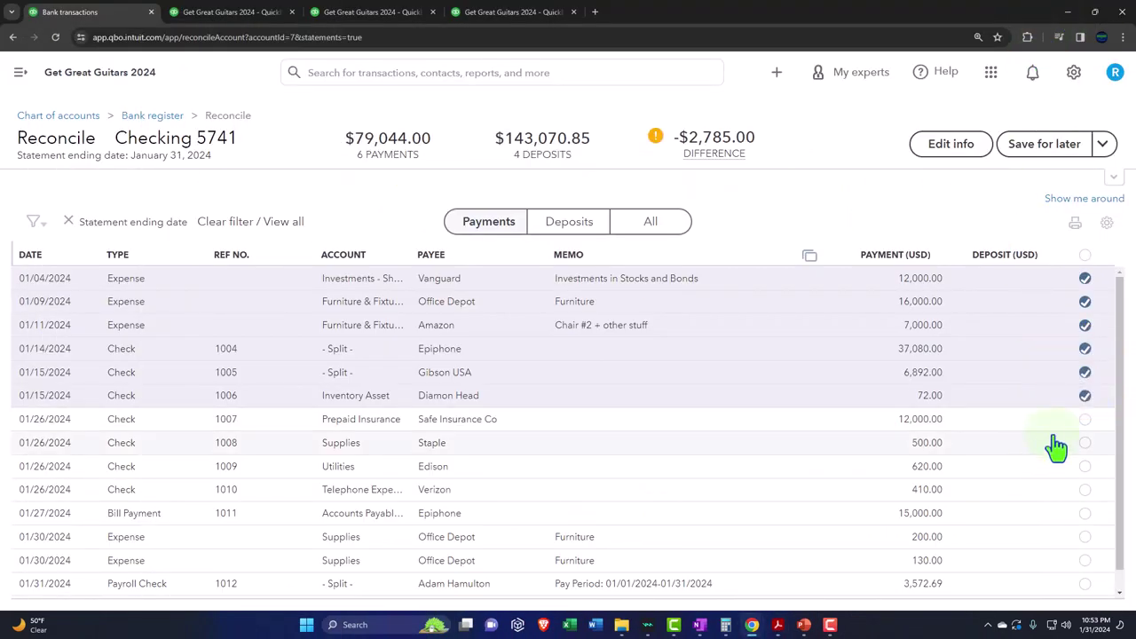
pyautogui.click(1084, 419)
pyautogui.click(1085, 467)
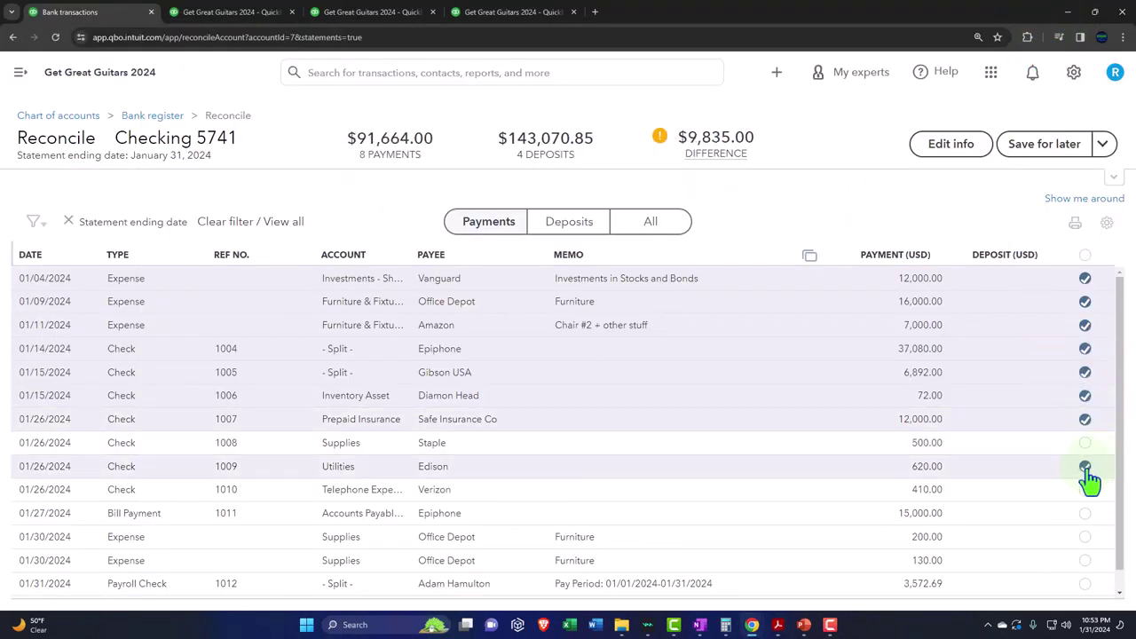
pyautogui.click(457, 472)
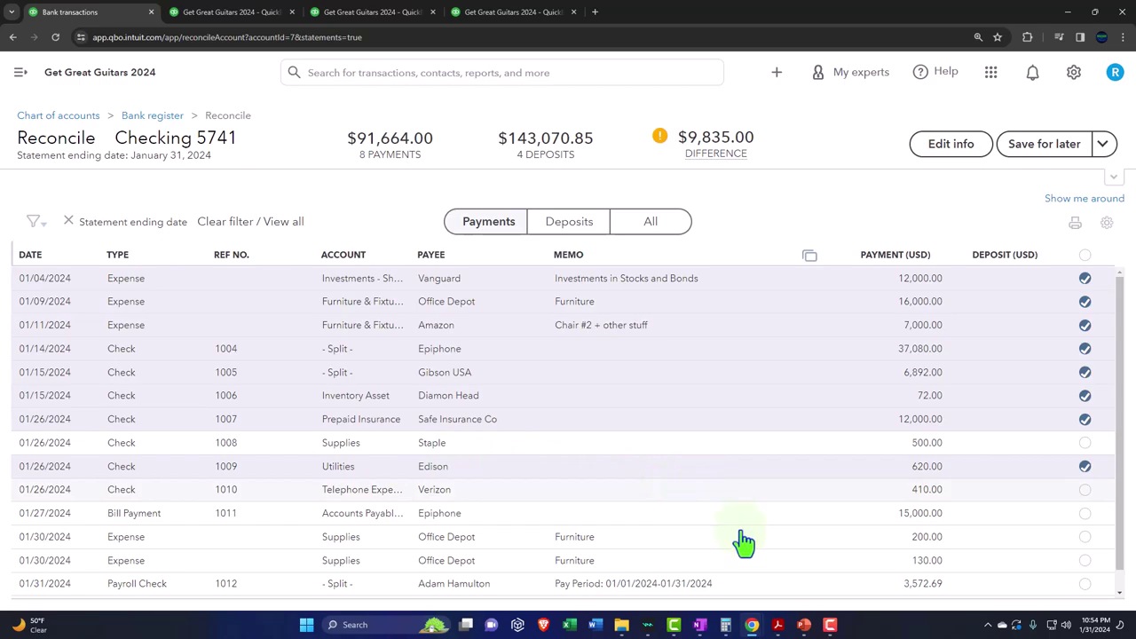
# - Switch to the January statement in Acrobat and highlight the two 1/28 rows for checks 1007 and 1009 with their amounts
pyautogui.moveTo(781, 628)
pyautogui.click(720, 560)
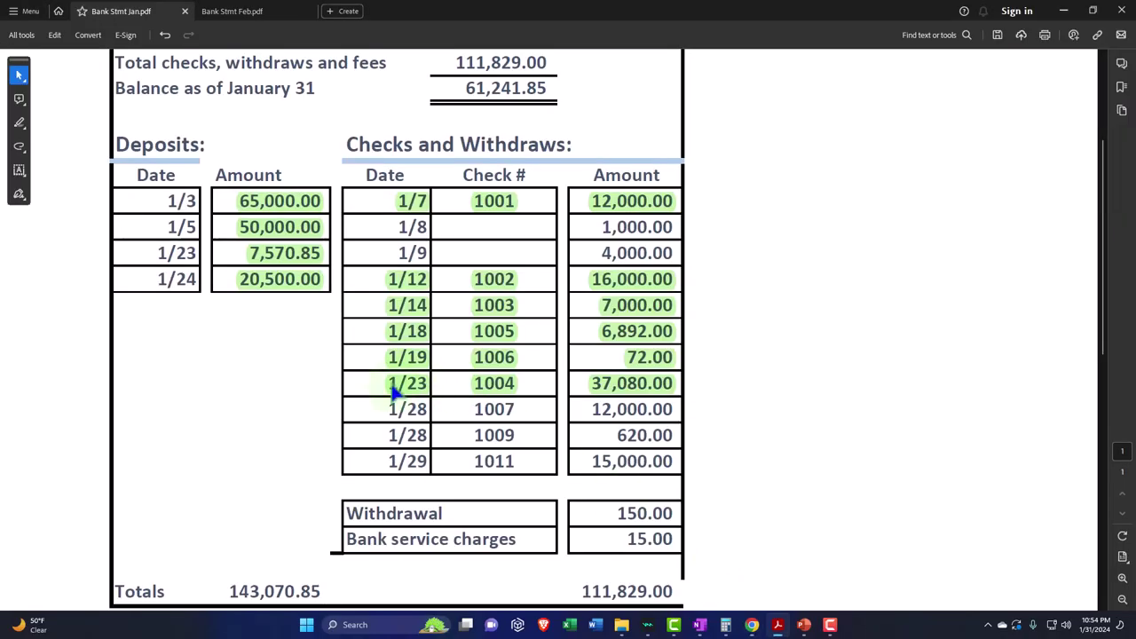
pyautogui.moveTo(391, 408)
pyautogui.mouseDown()
pyautogui.moveTo(665, 406)
pyautogui.moveTo(668, 428)
pyautogui.mouseUp()
pyautogui.click(708, 408)
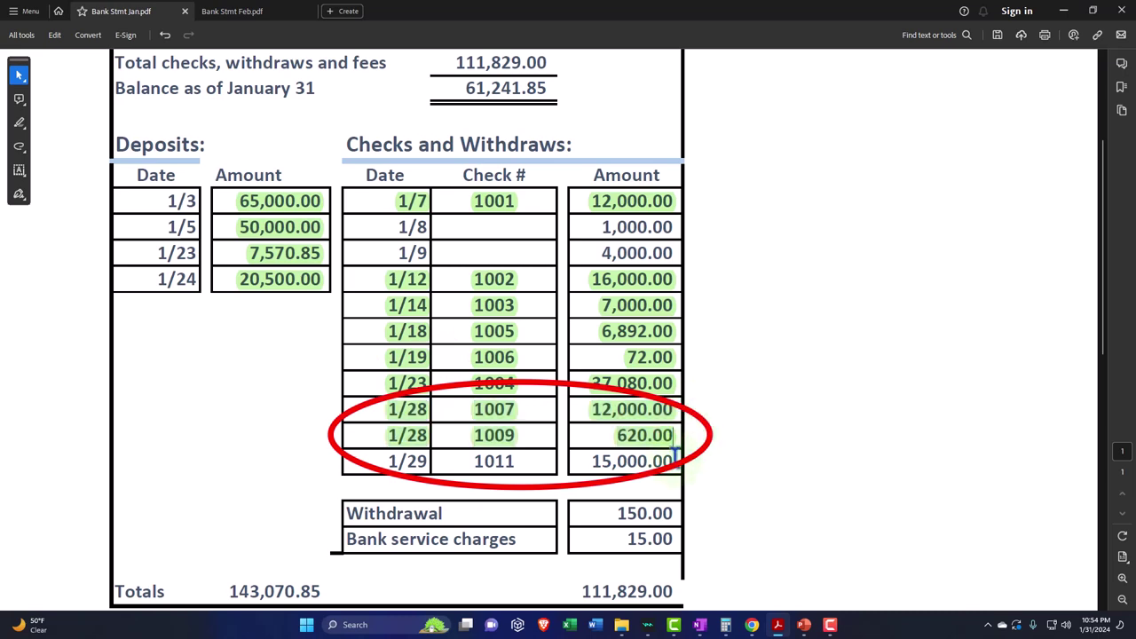
# - Mark bill payment 1011 to Epiphone for 15,000.00 as cleared in QuickBooks and highlight its 1/29 row in the January statement
pyautogui.click(1063, 11)
pyautogui.click(1084, 514)
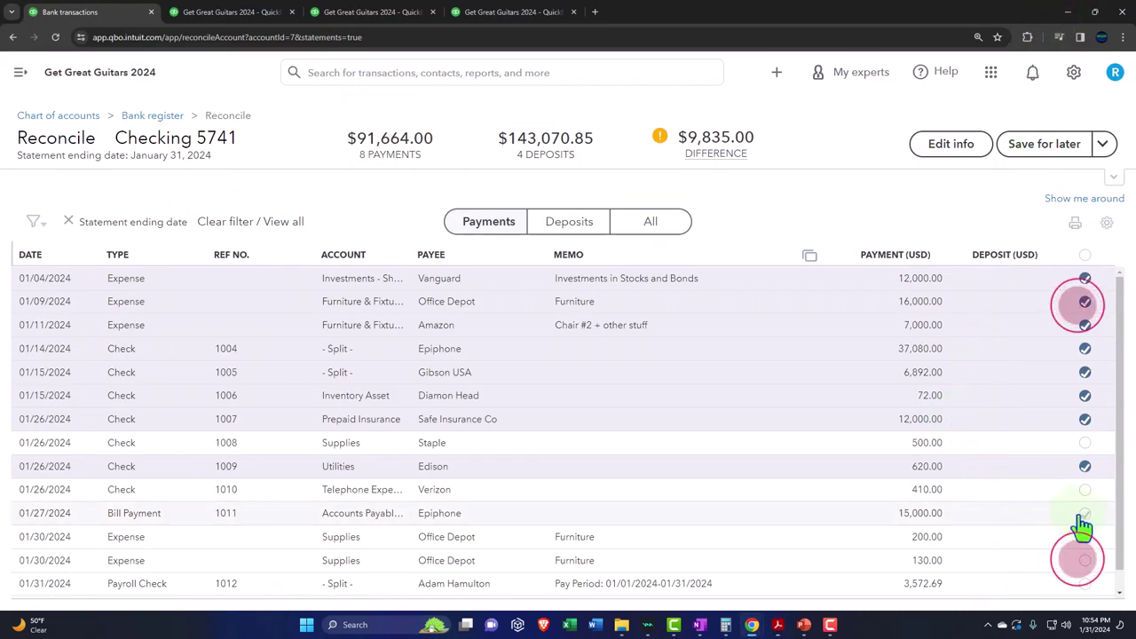
pyautogui.moveTo(778, 629)
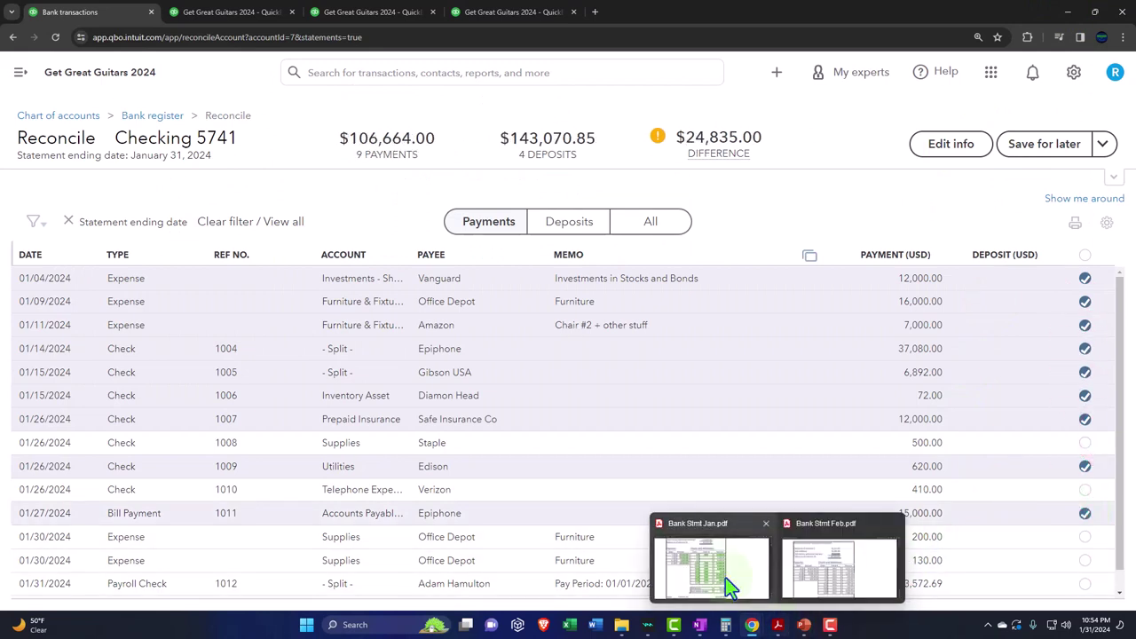
pyautogui.click(725, 578)
pyautogui.moveTo(385, 461); pyautogui.dragTo(578, 461)
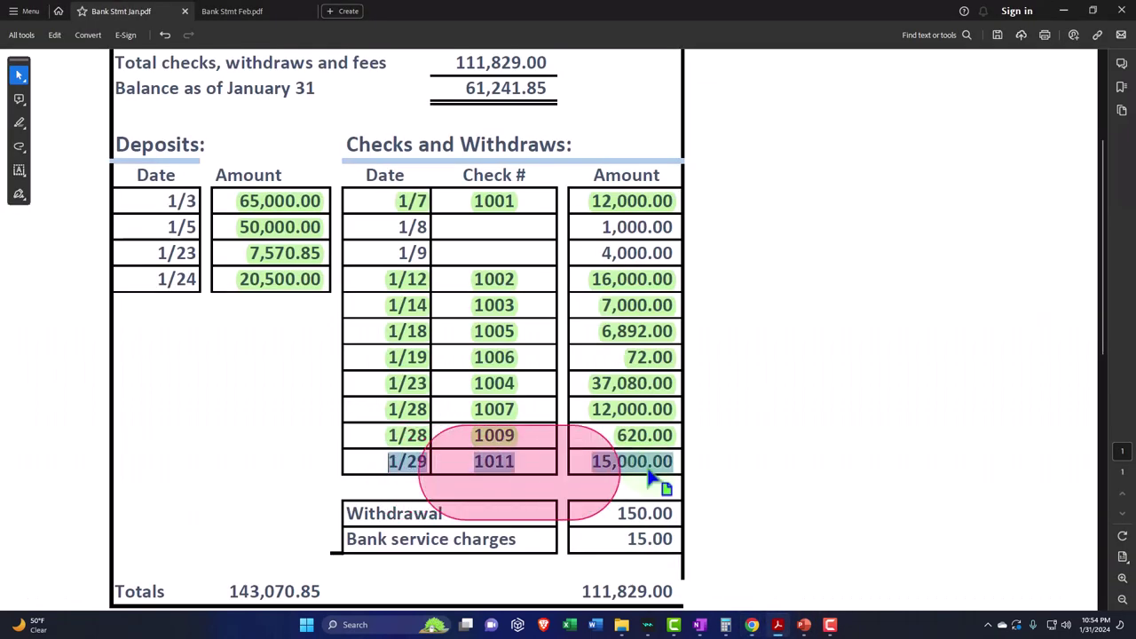
pyautogui.click(692, 449)
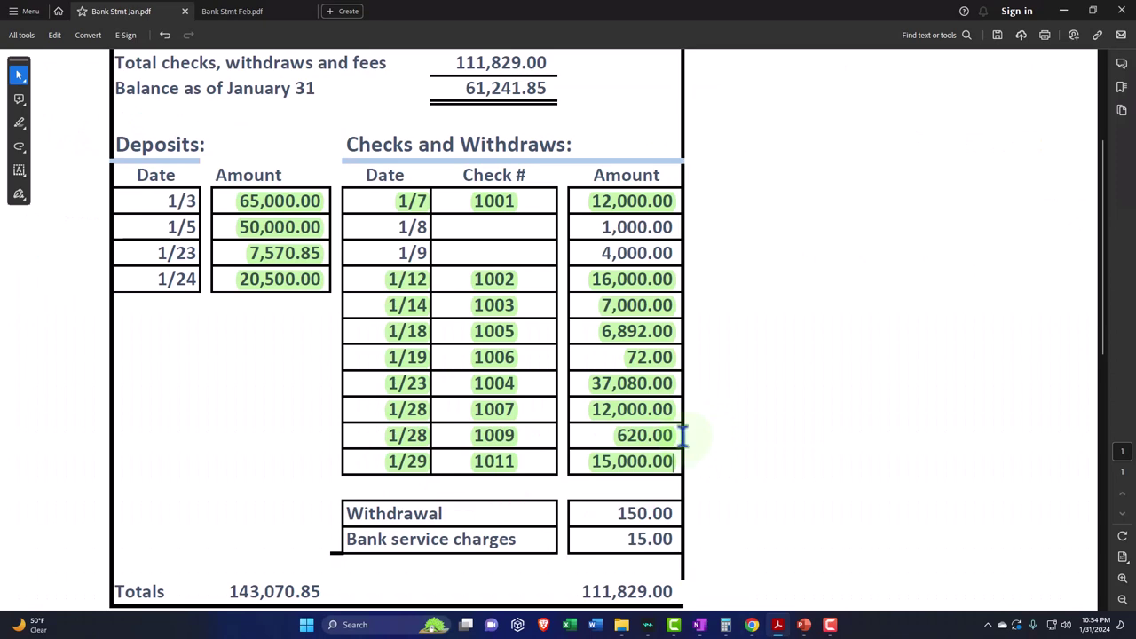
# - Compare the January statement's unhighlighted withdrawals and bank service charges with the uncleared payments and the difference in the QuickBooks reconciliation
pyautogui.scroll(-1, 683, 448)
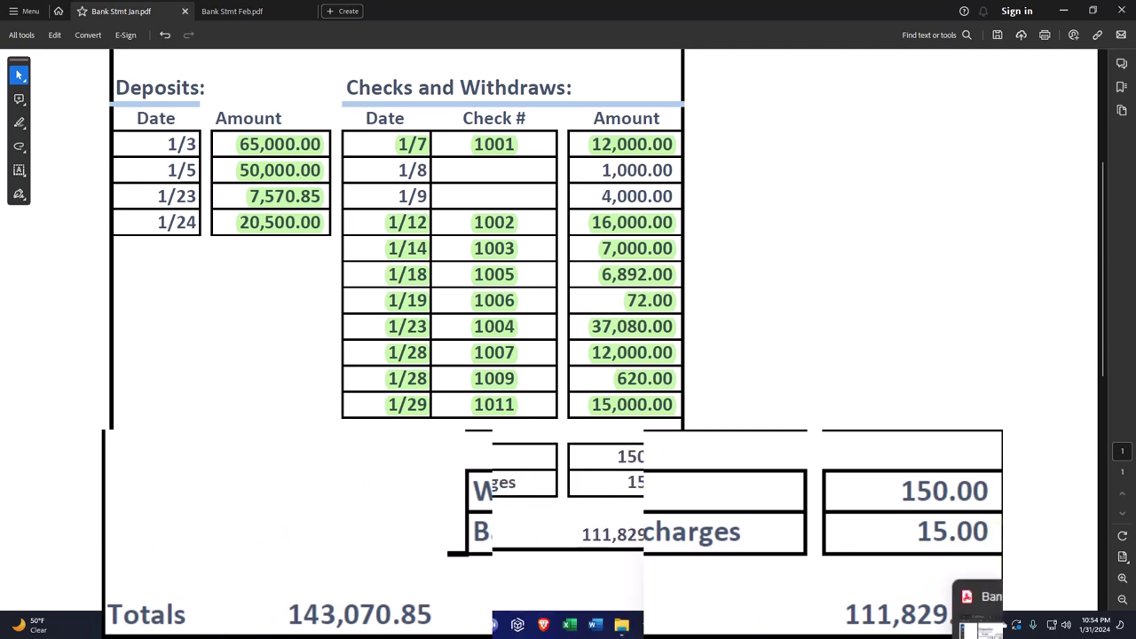
pyautogui.moveTo(751, 625)
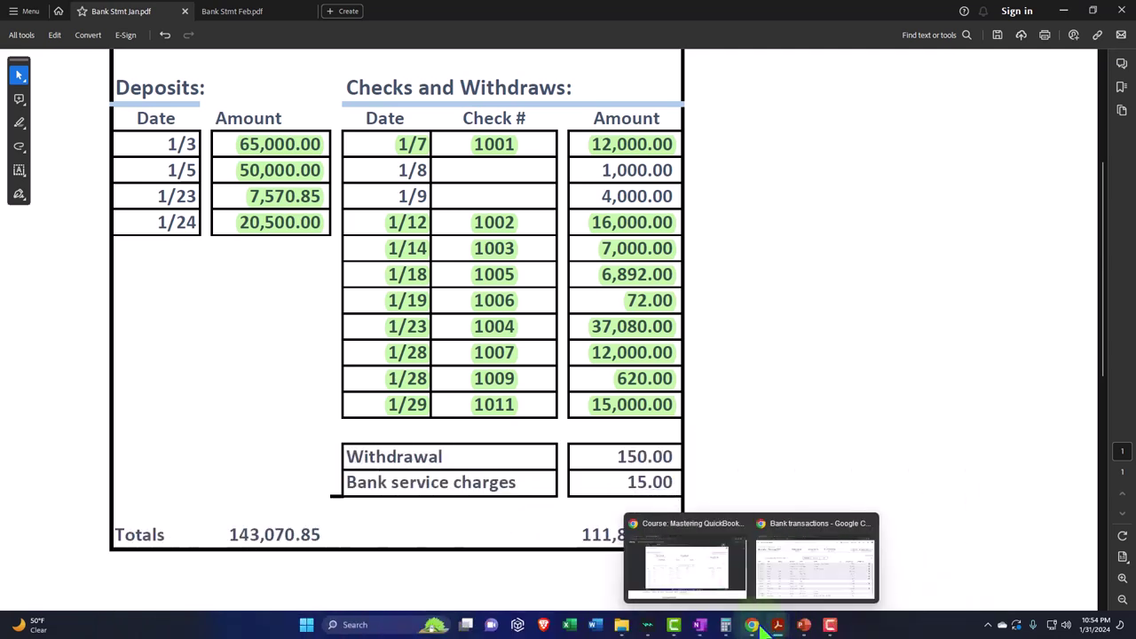
pyautogui.click(1064, 11)
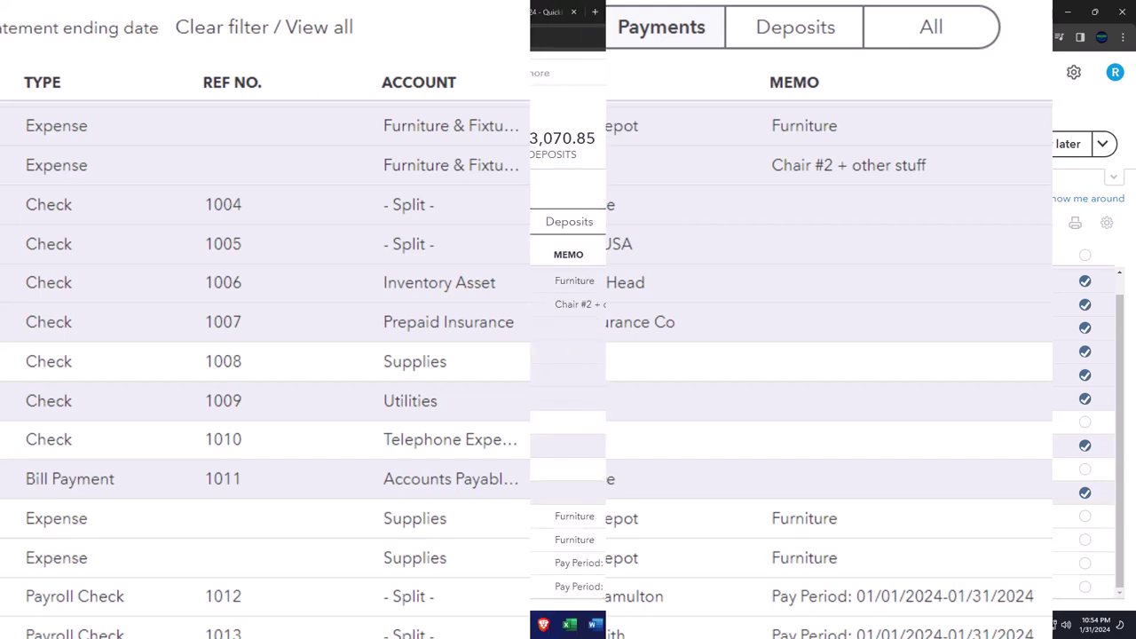
pyautogui.click(725, 569)
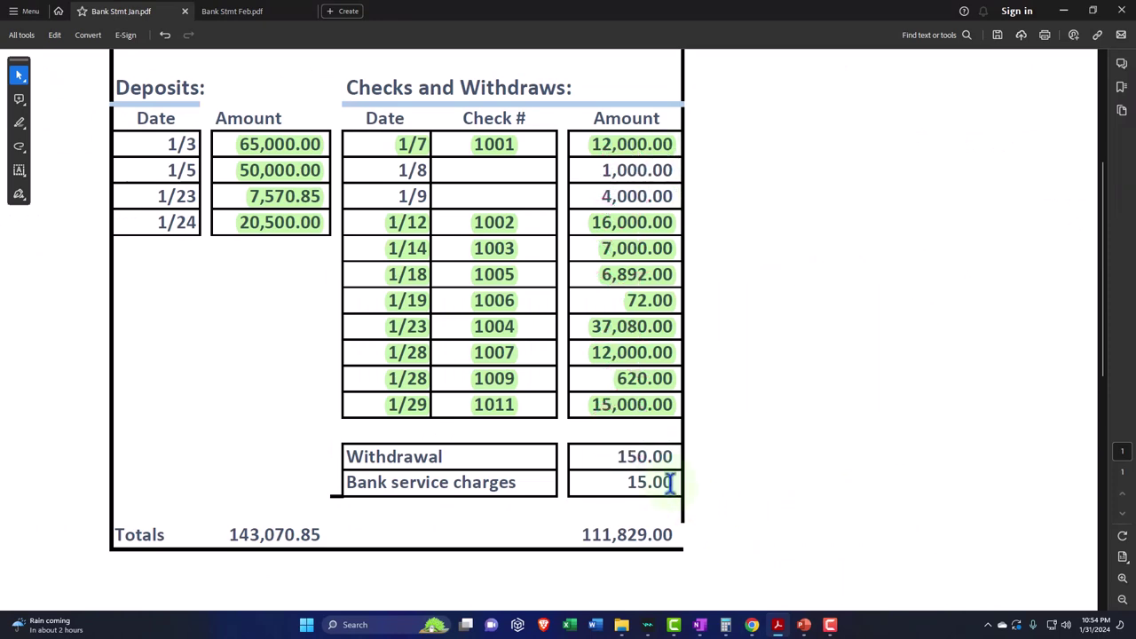
pyautogui.click(1068, 13)
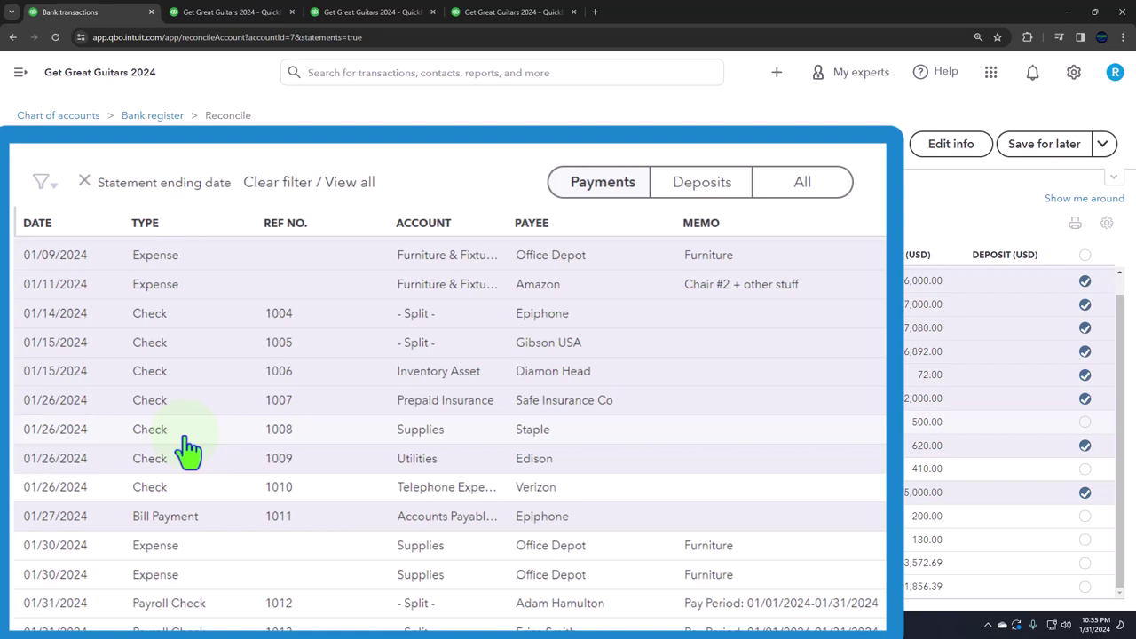
pyautogui.moveTo(752, 625)
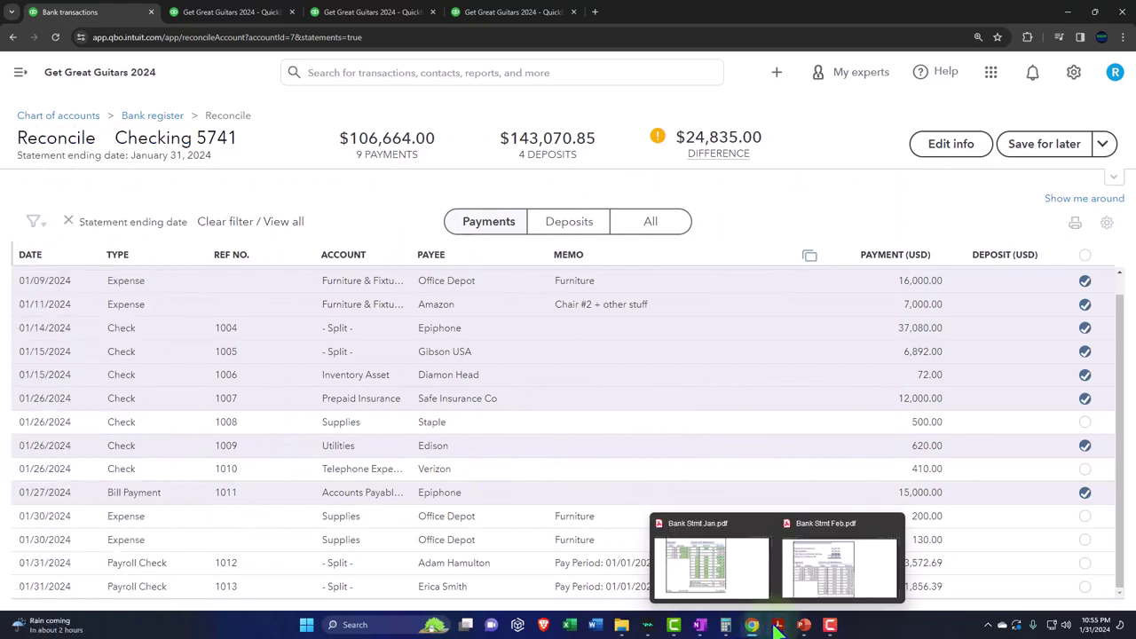
pyautogui.click(750, 555)
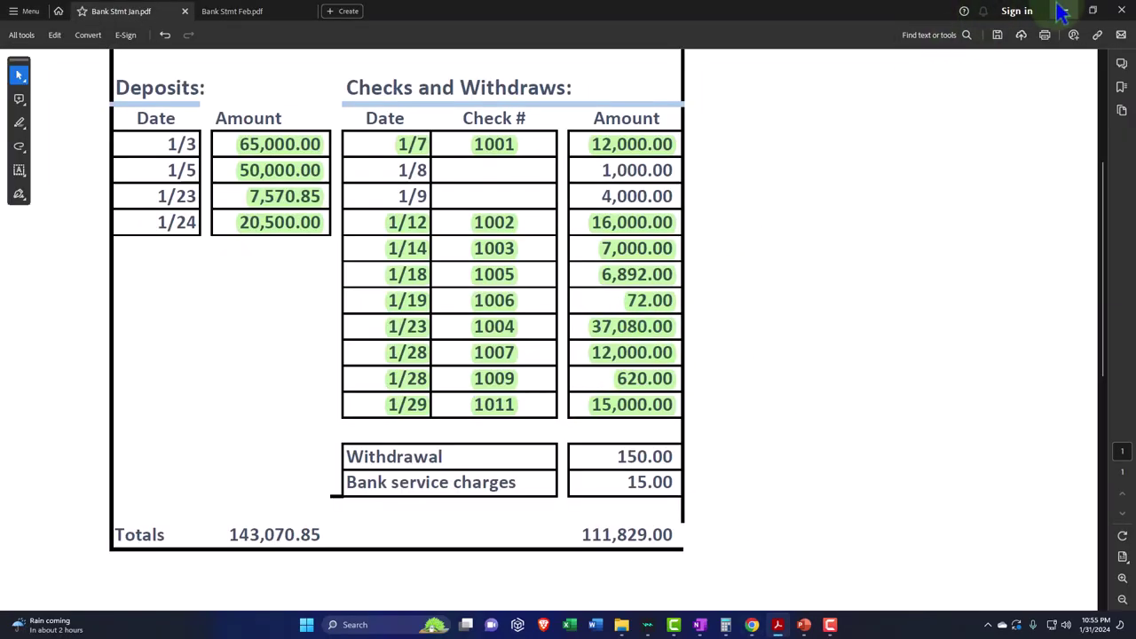
pyautogui.click(1060, 13)
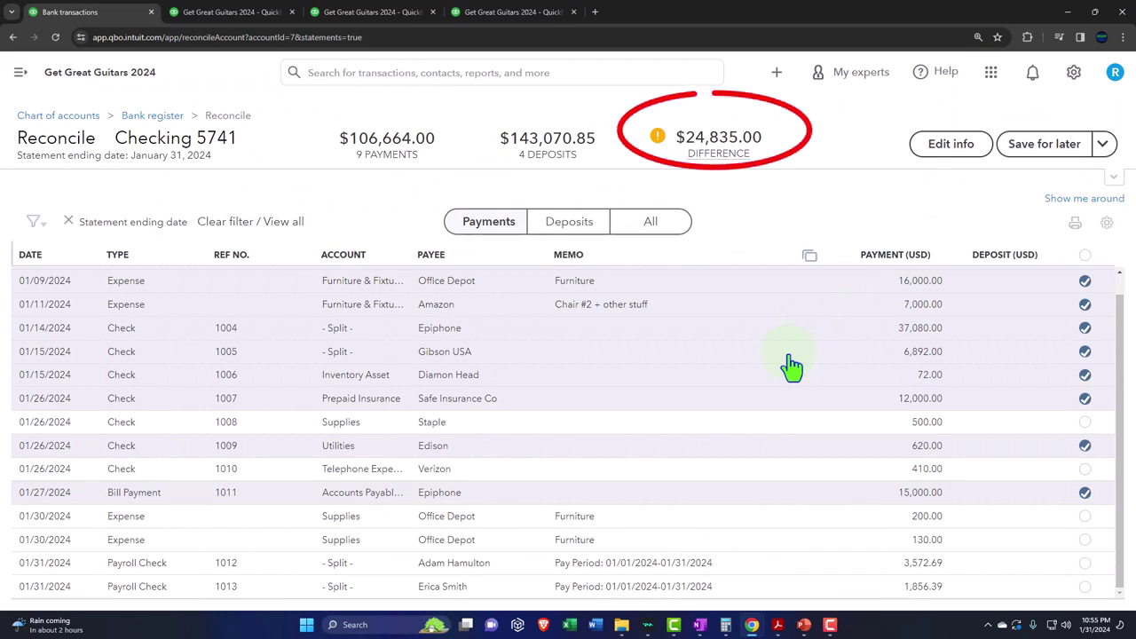
pyautogui.moveTo(702, 147)
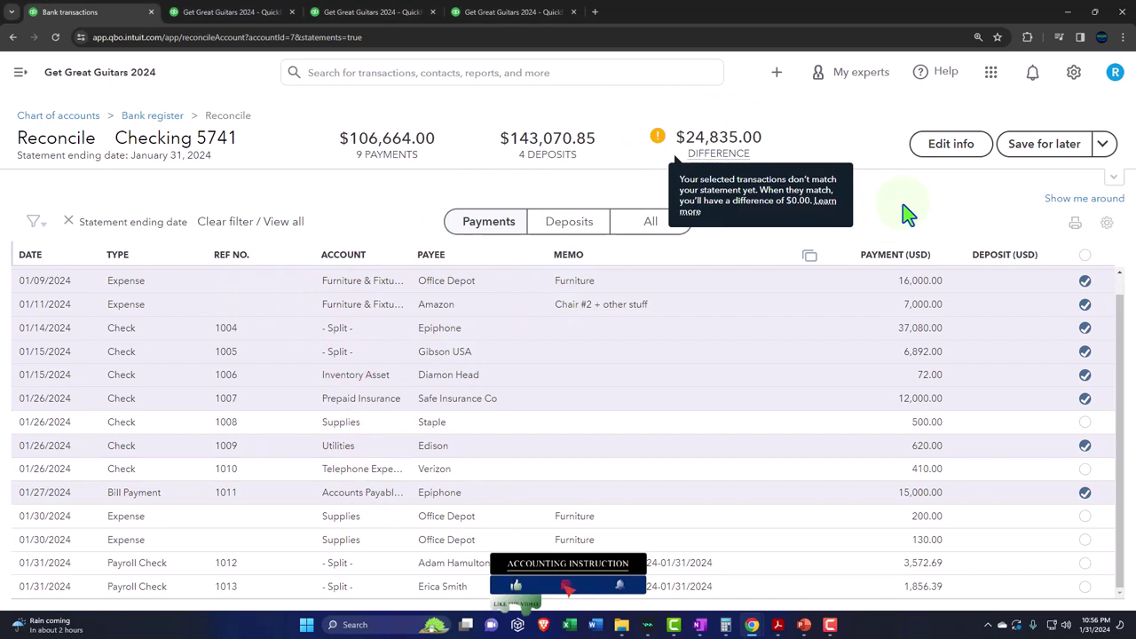
pyautogui.moveTo(777, 625)
pyautogui.click(729, 582)
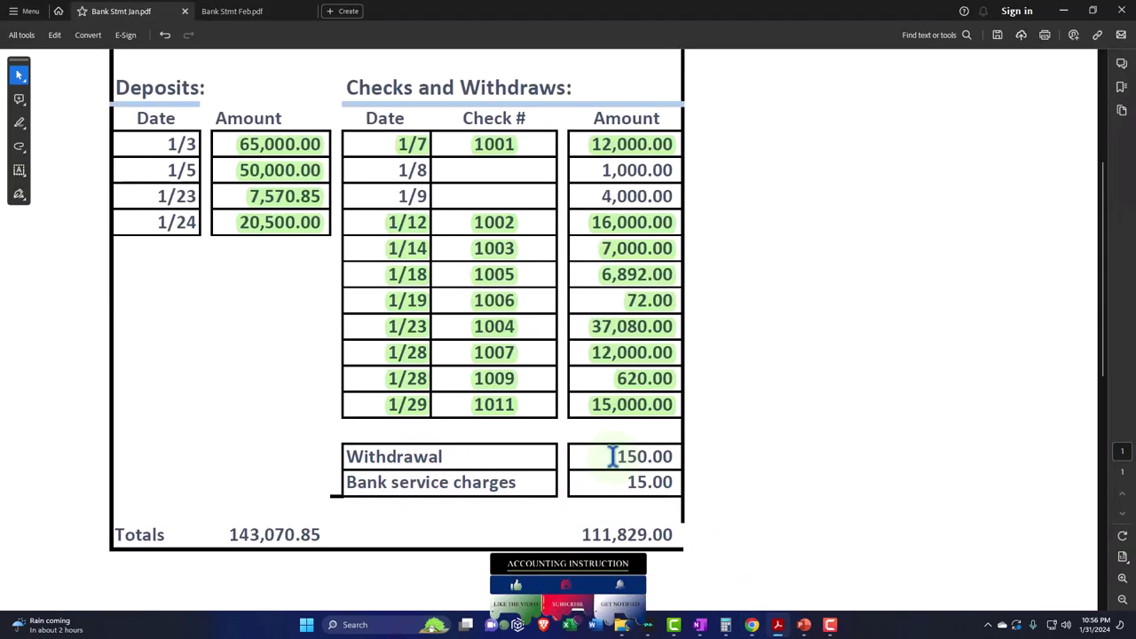
pyautogui.click(1064, 10)
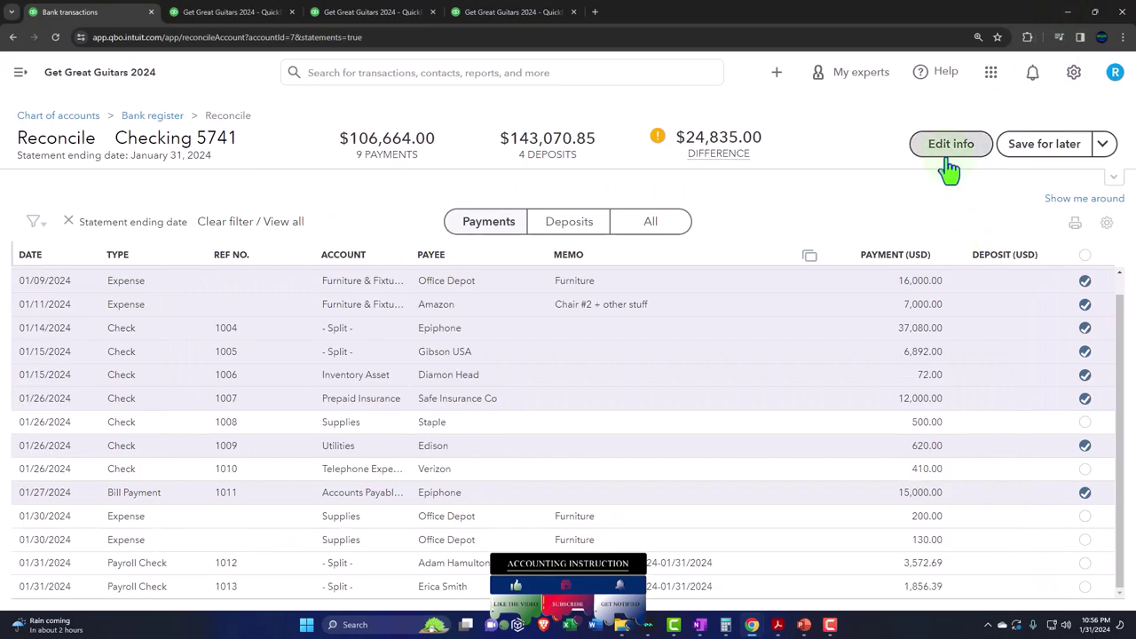
# - Save the reconciliation for later and open the Checking 5741 register from the chart of accounts
pyautogui.click(1019, 153)
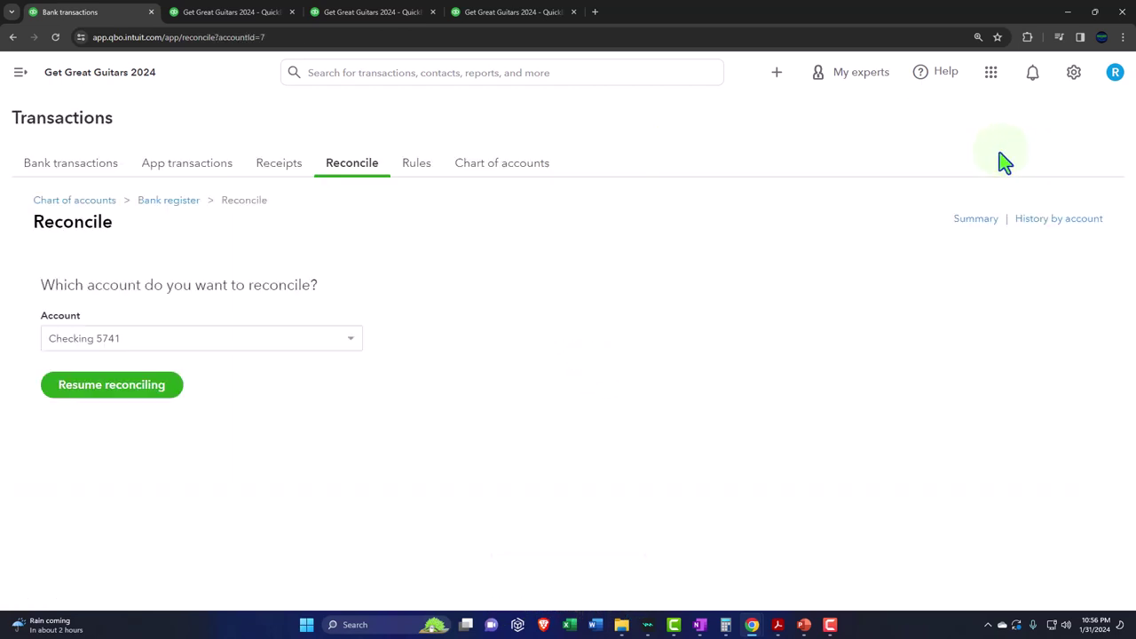
pyautogui.click(19, 72)
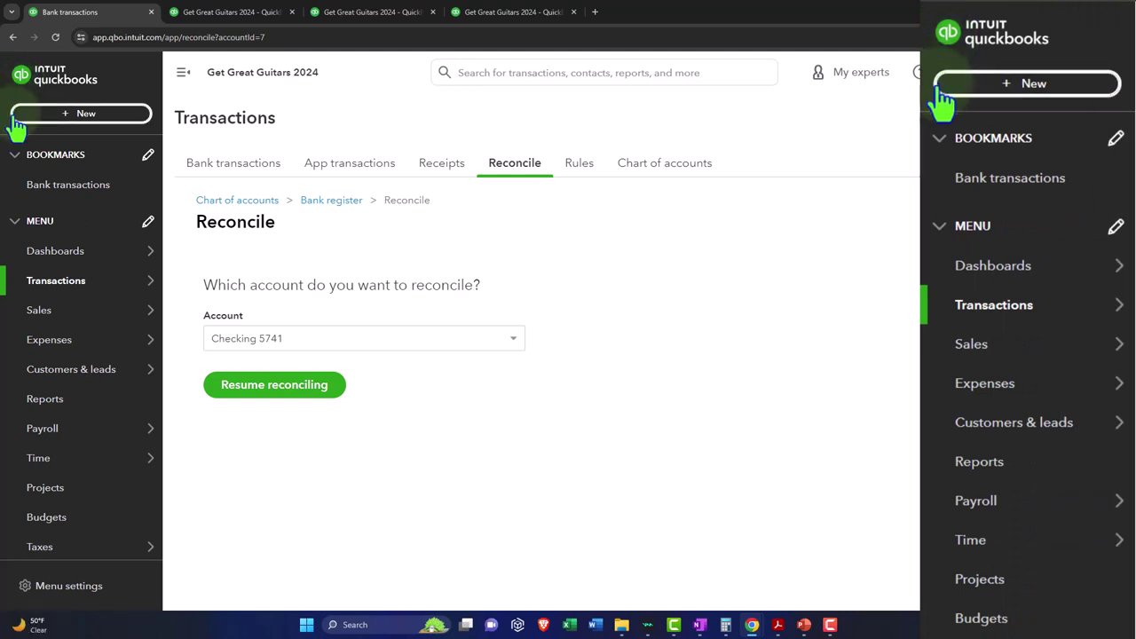
pyautogui.moveTo(54, 255)
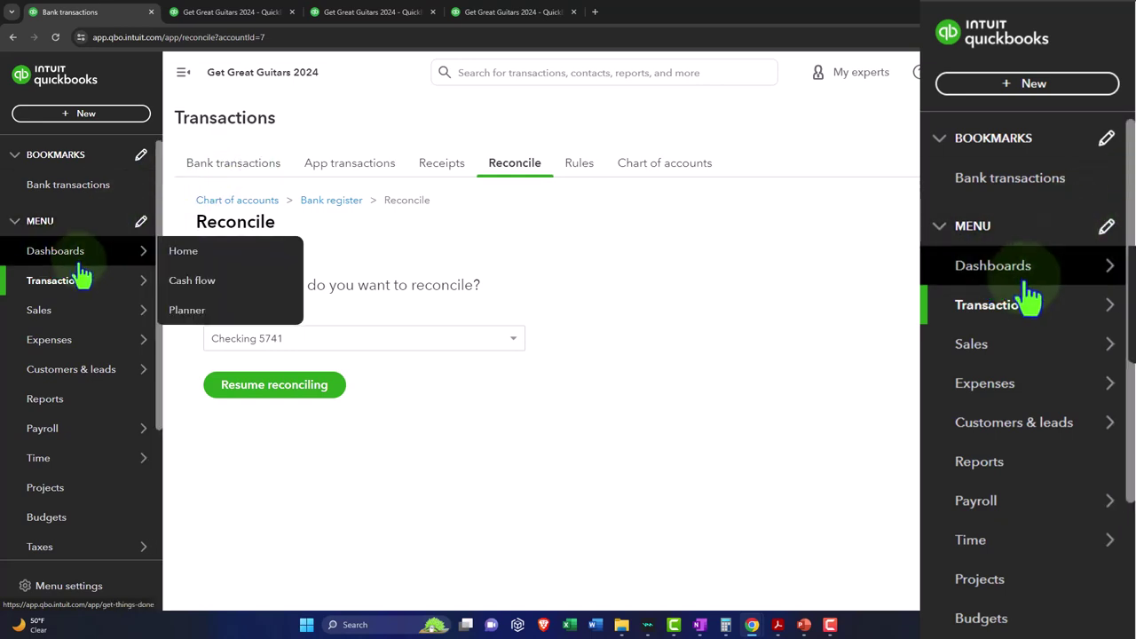
pyautogui.moveTo(73, 286)
pyautogui.click(667, 164)
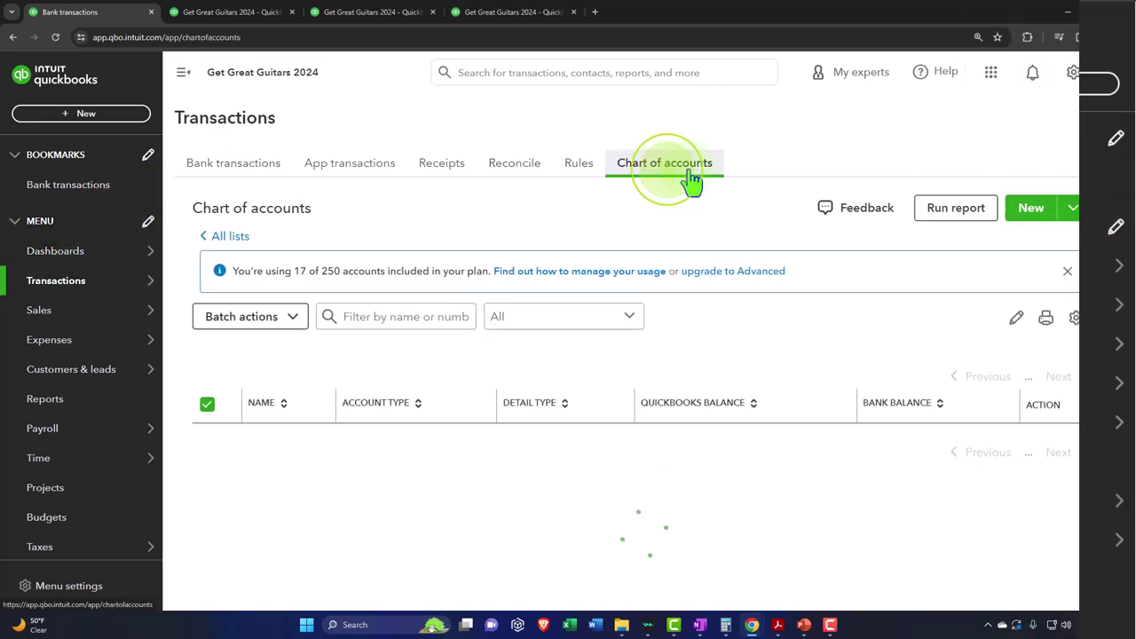
pyautogui.click(183, 74)
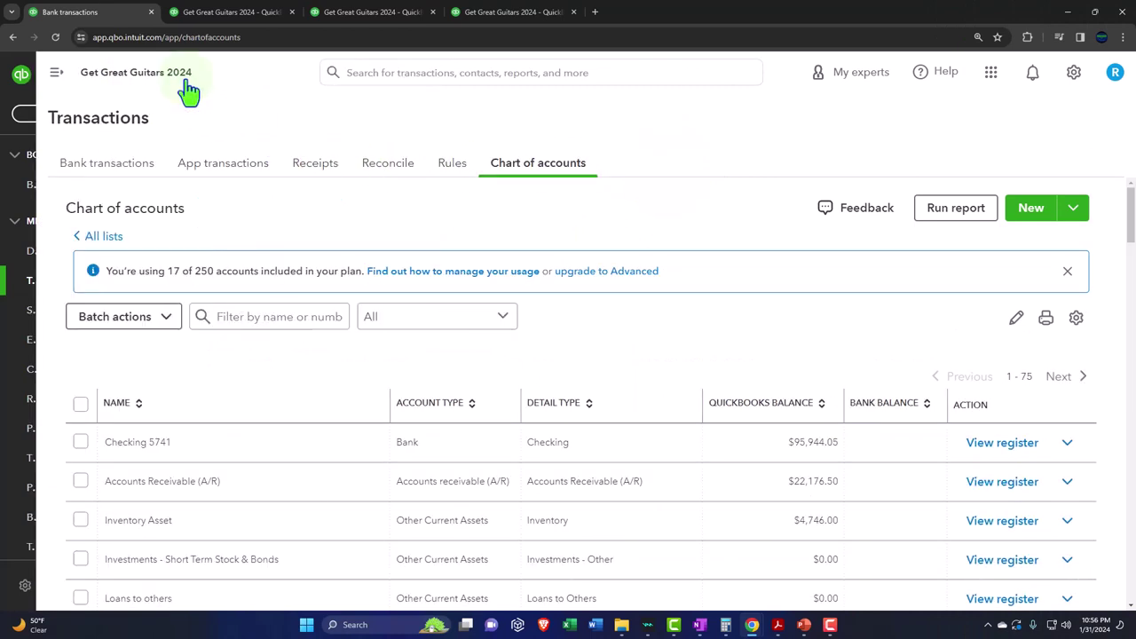
pyautogui.click(1001, 448)
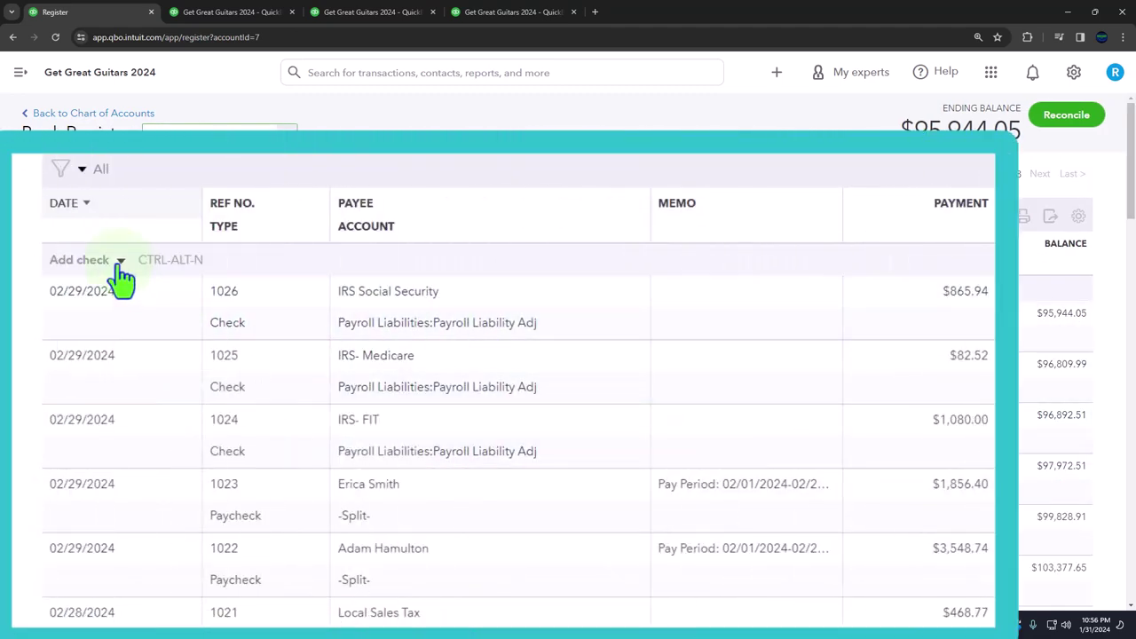
# - Start a new expense in the Checking 5741 register dated 01/31/2024 with Chase Vendor as the payee
pyautogui.click(95, 289)
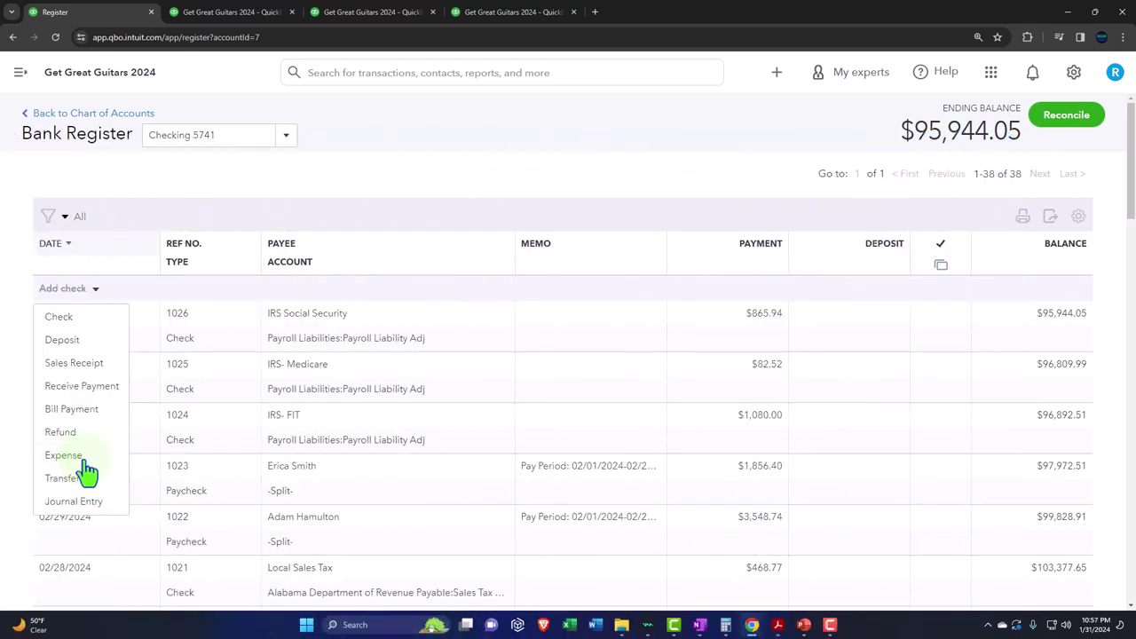
pyautogui.click(86, 465)
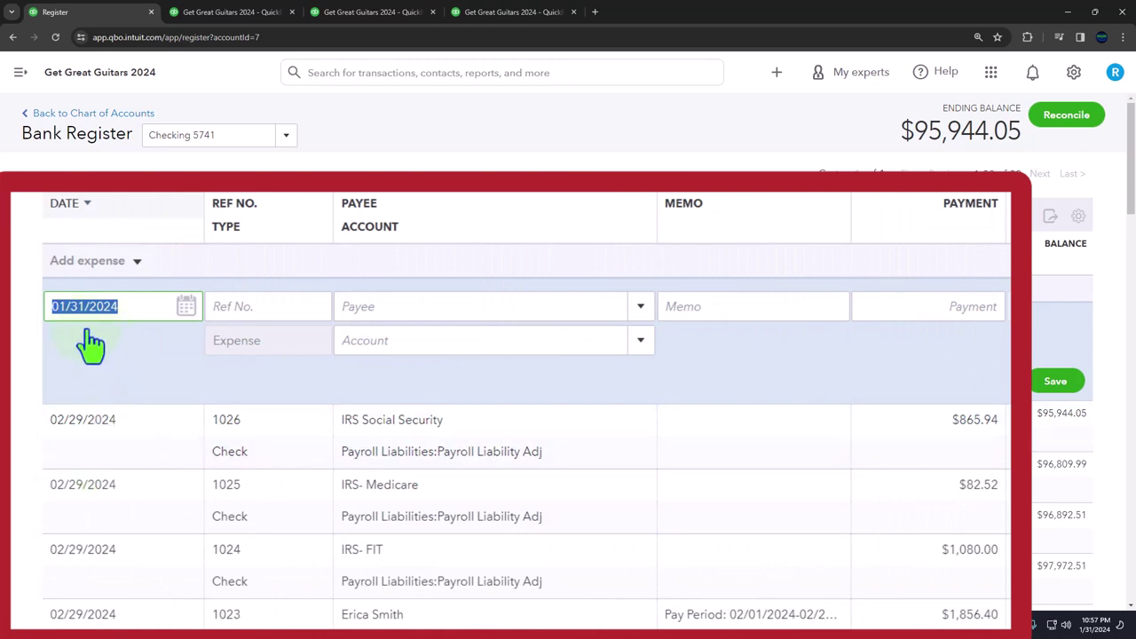
pyautogui.press('Tab')
pyautogui.press('Tab')
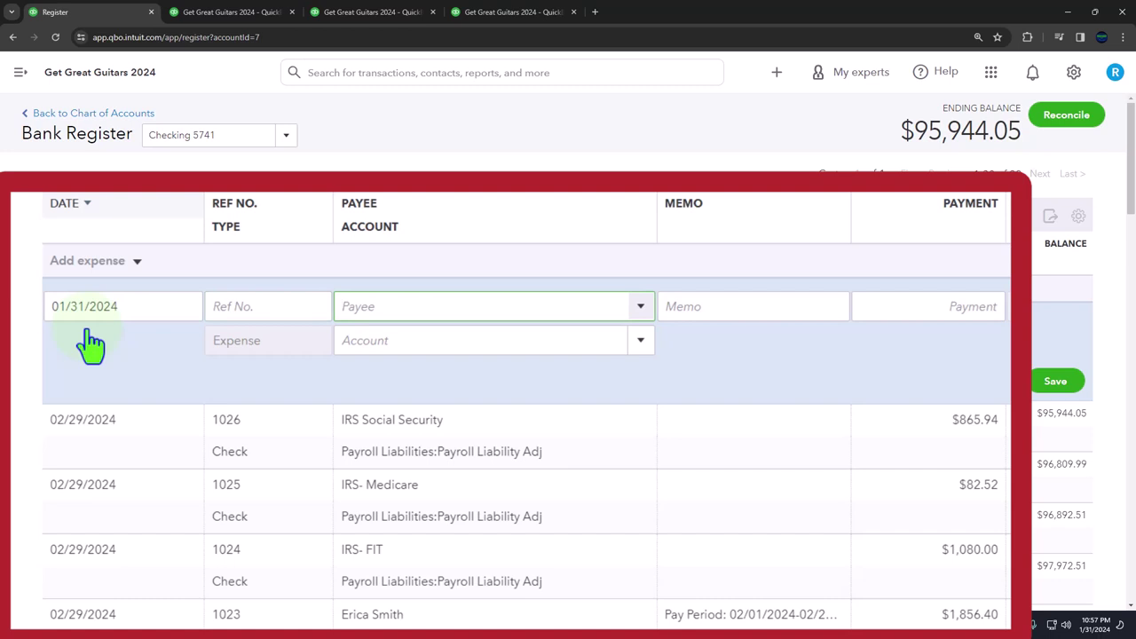
pyautogui.write('C')
pyautogui.press('BackSpace')
pyautogui.write('Cha')
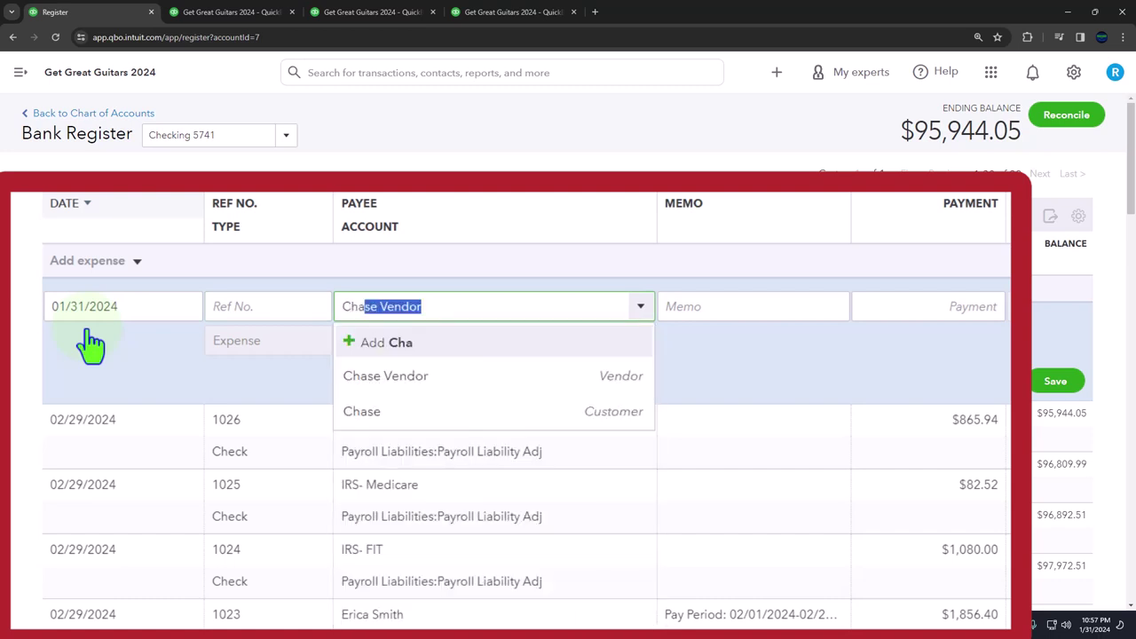
pyautogui.write('s')
pyautogui.press('Down')
pyautogui.press('Down')
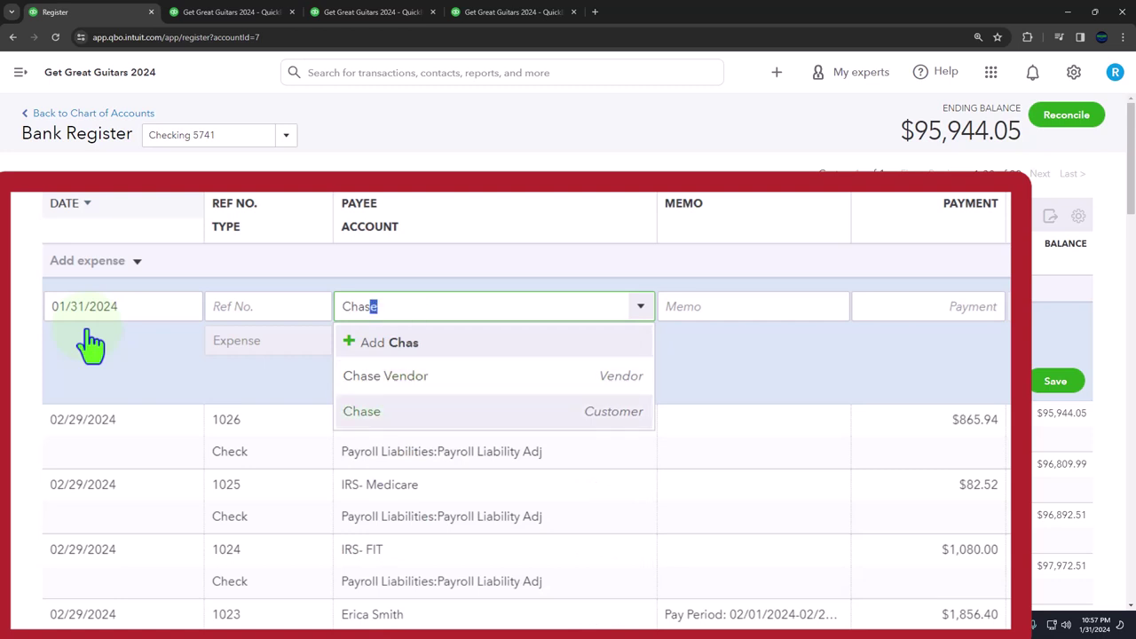
pyautogui.press('Up')
pyautogui.press('Tab')
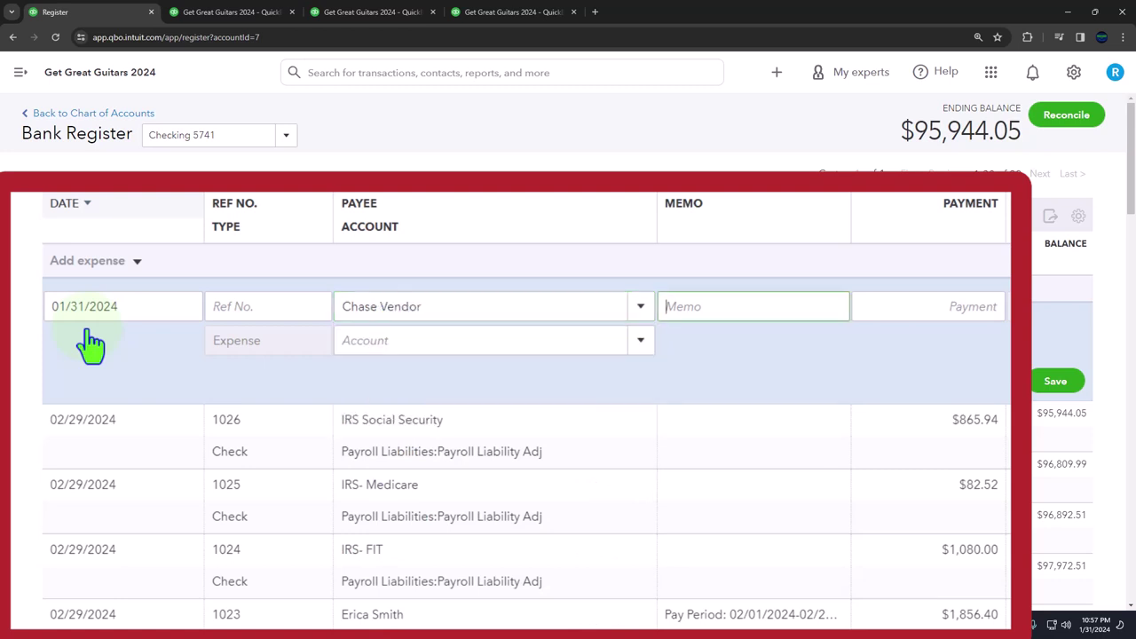
# - Enter the memo "Bank charge" and a payment of 15.00 for the Chase Vendor expense
pyautogui.write('Bank charge')
pyautogui.press('Tab')
pyautogui.write('15.00')
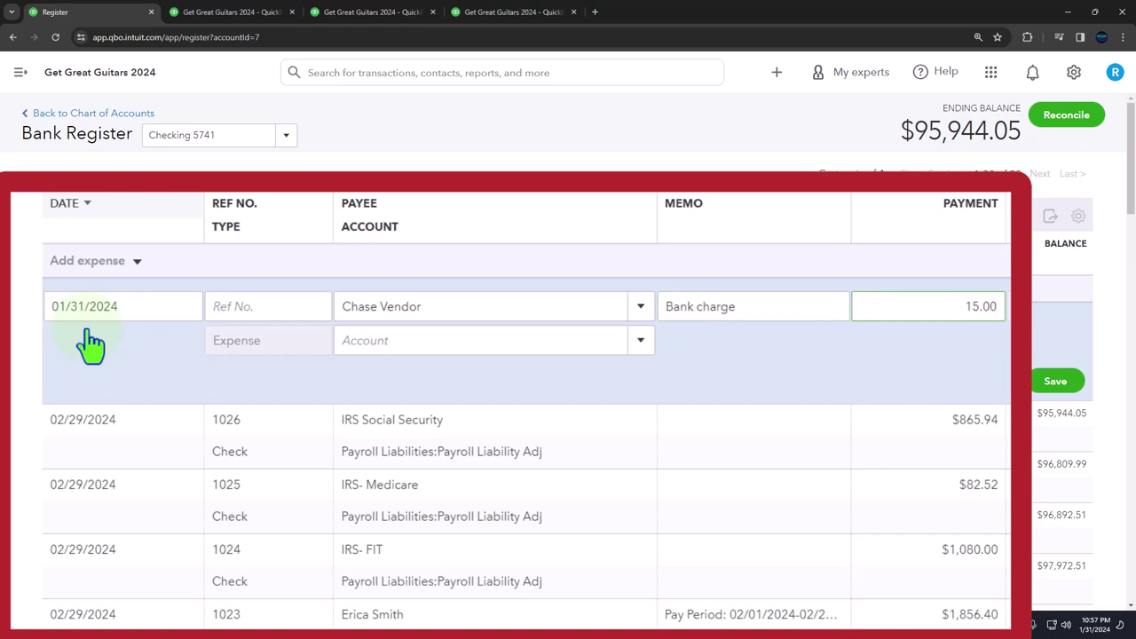
# - Assign the Chase Vendor expense to the account General business expenses:Bank fees & service charges
pyautogui.press('Tab')
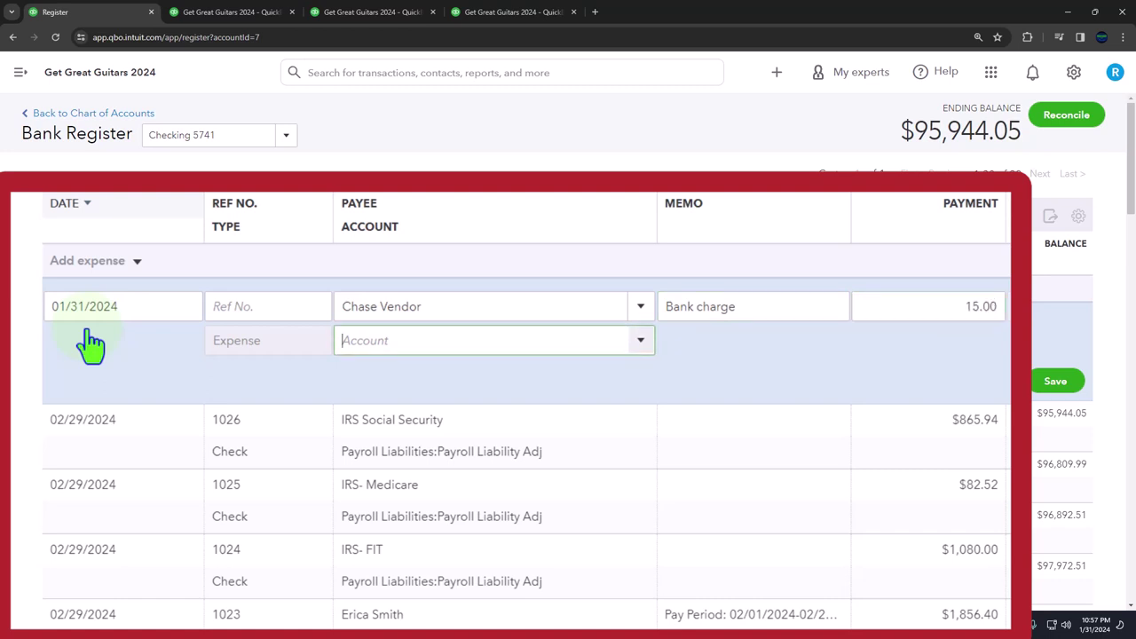
pyautogui.click(640, 342)
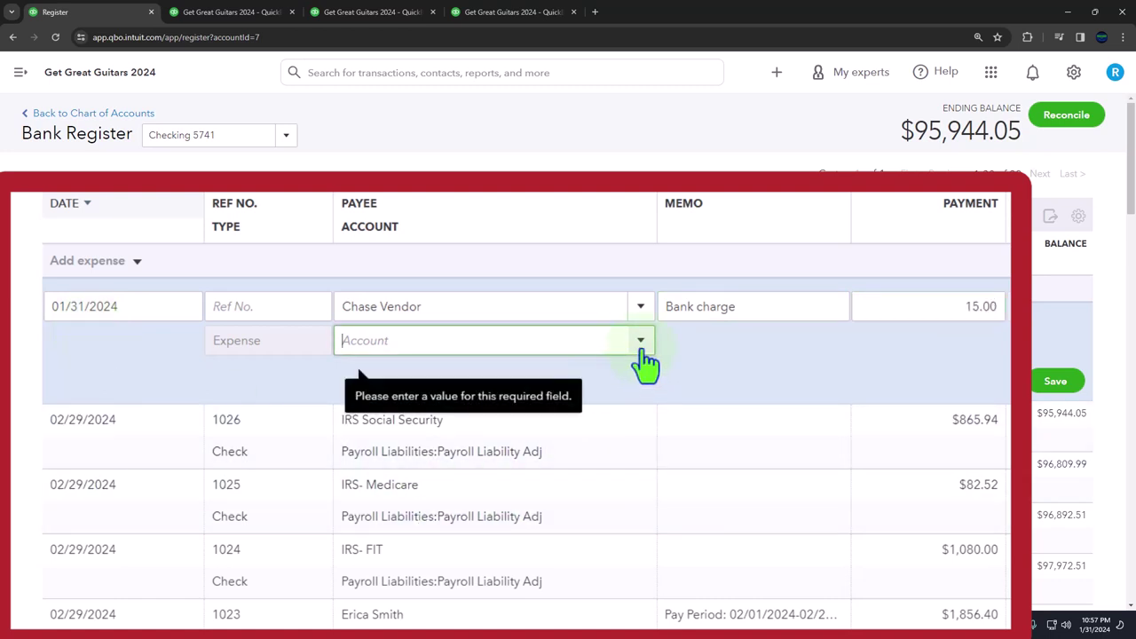
pyautogui.write('b')
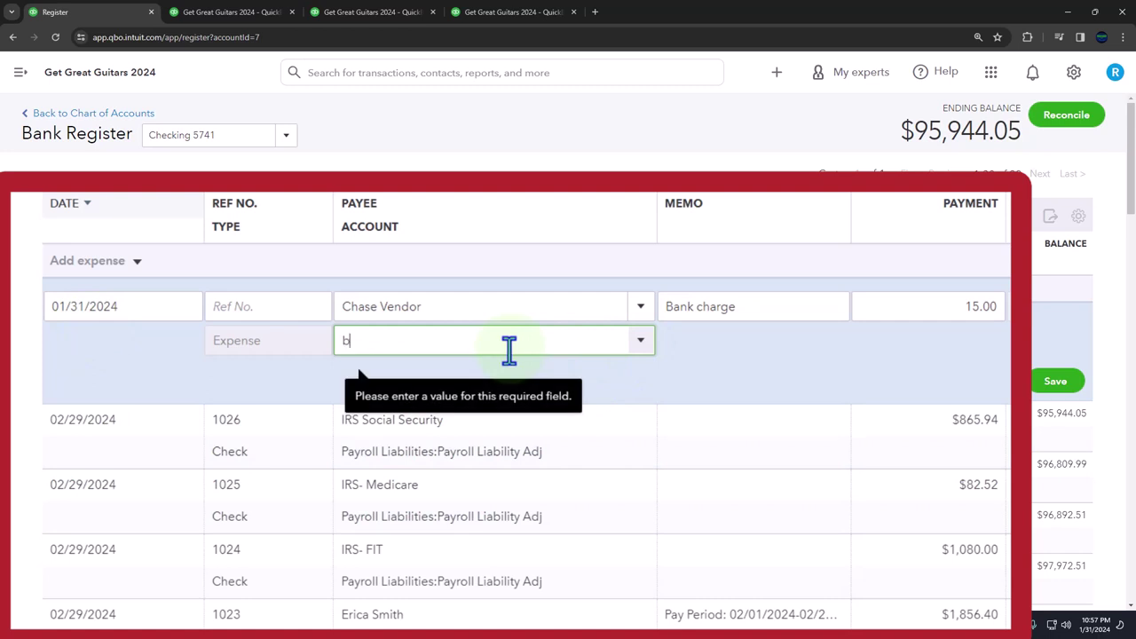
pyautogui.press('BackSpace')
pyautogui.press('BackSpace')
pyautogui.write('vban')
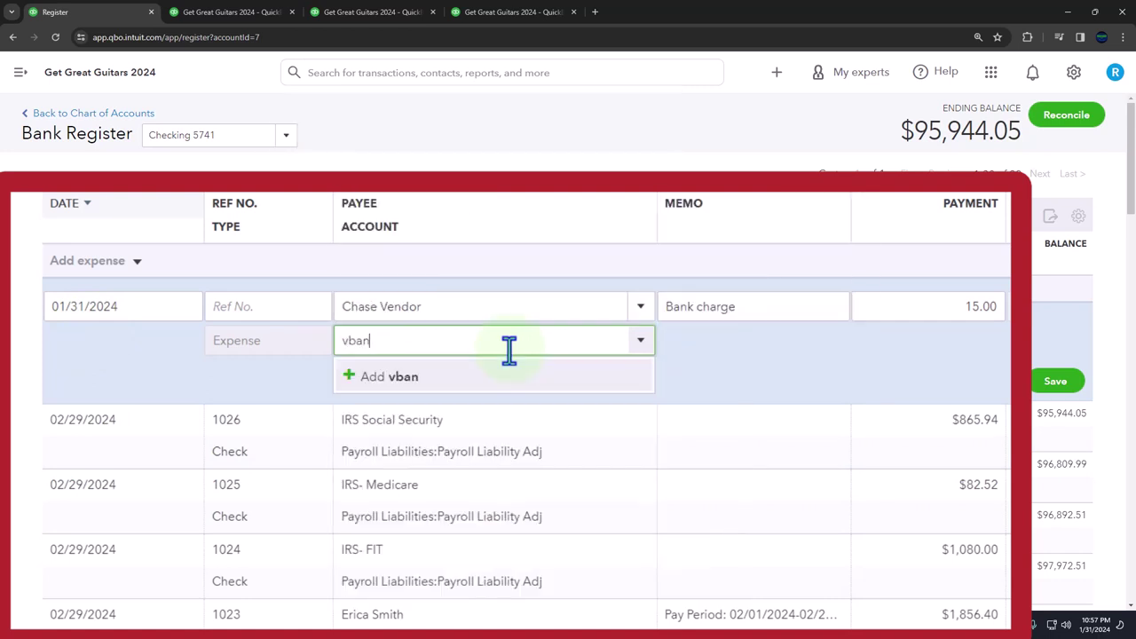
pyautogui.press('BackSpace')
pyautogui.press('BackSpace')
pyautogui.press('BackSpace')
pyautogui.press('BackSpace')
pyautogui.write('bank')
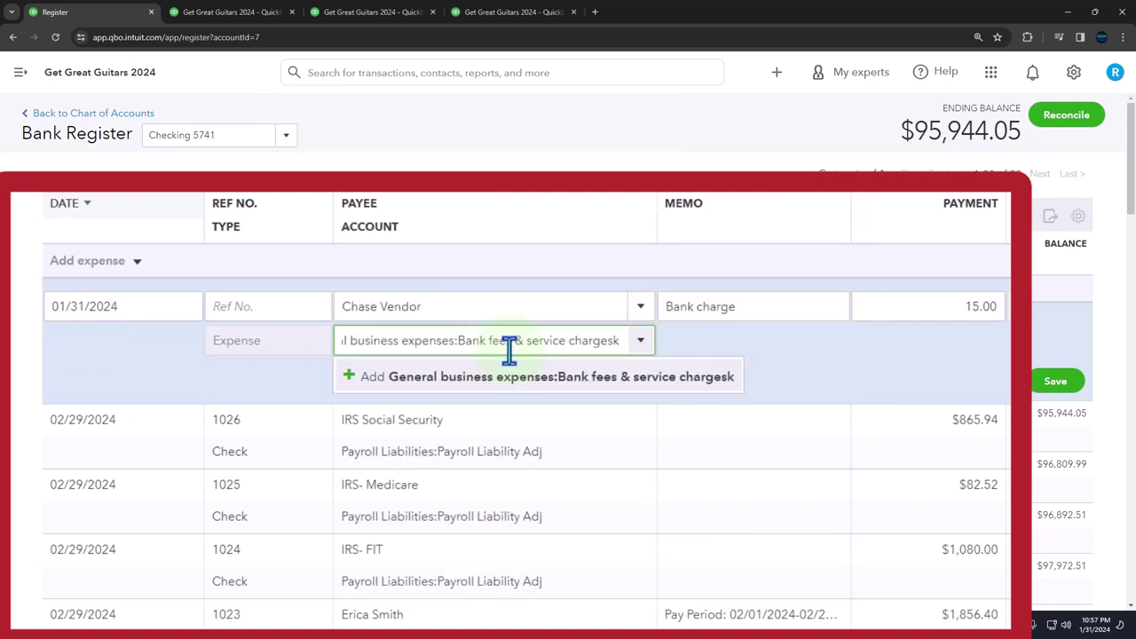
pyautogui.press('BackSpace')
pyautogui.press('BackSpace')
pyautogui.press('BackSpace')
pyautogui.press('BackSpace')
pyautogui.press('BackSpace')
pyautogui.press('BackSpace')
pyautogui.press('BackSpace')
pyautogui.press('BackSpace')
pyautogui.press('BackSpace')
pyautogui.press('BackSpace')
pyautogui.press('BackSpace')
pyautogui.press('BackSpace')
pyautogui.press('BackSpace')
pyautogui.press('BackSpace')
pyautogui.press('BackSpace')
pyautogui.press('BackSpace')
pyautogui.press('BackSpace')
pyautogui.press('BackSpace')
pyautogui.press('BackSpace')
pyautogui.press('BackSpace')
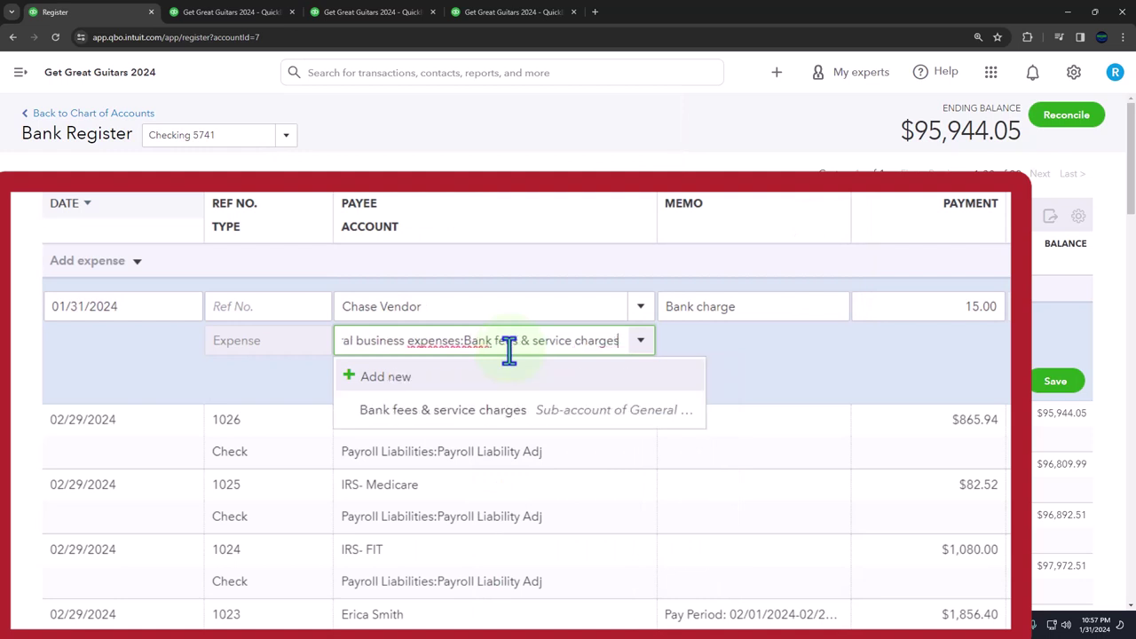
pyautogui.press('BackSpace')
pyautogui.press('BackSpace')
pyautogui.press('BackSpace')
pyautogui.press('BackSpace')
pyautogui.press('BackSpace')
pyautogui.press('BackSpace')
pyautogui.press('BackSpace')
pyautogui.press('BackSpace')
pyautogui.press('BackSpace')
pyautogui.press('BackSpace')
pyautogui.press('BackSpace')
pyautogui.press('BackSpace')
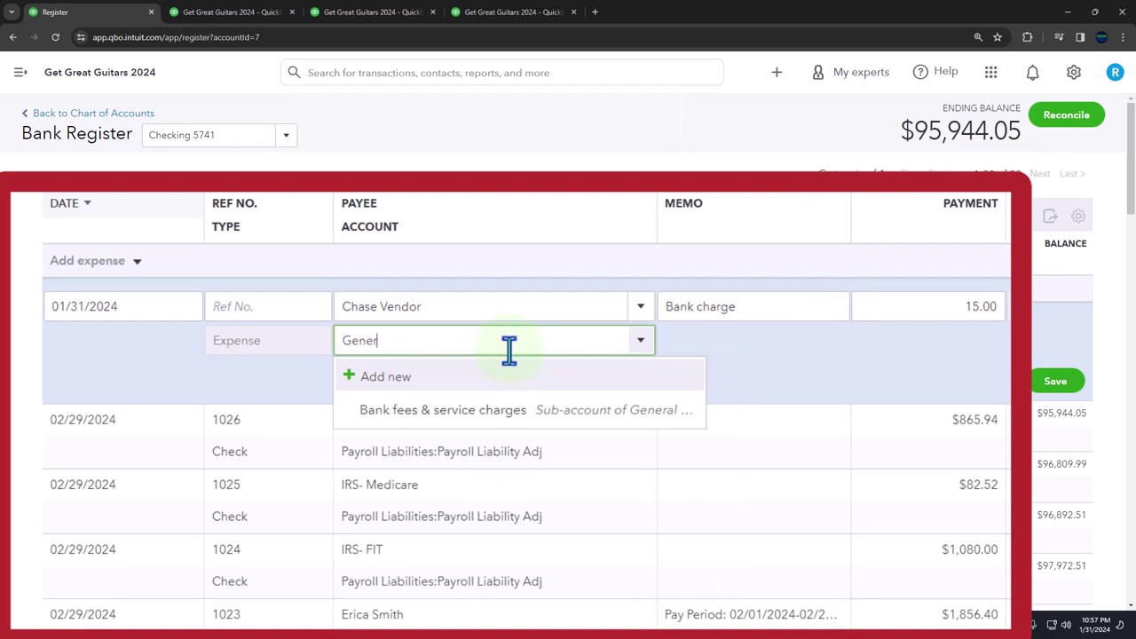
pyautogui.write('bank serv')
pyautogui.press('BackSpace')
pyautogui.press('BackSpace')
pyautogui.press('BackSpace')
pyautogui.press('BackSpace')
pyautogui.press('BackSpace')
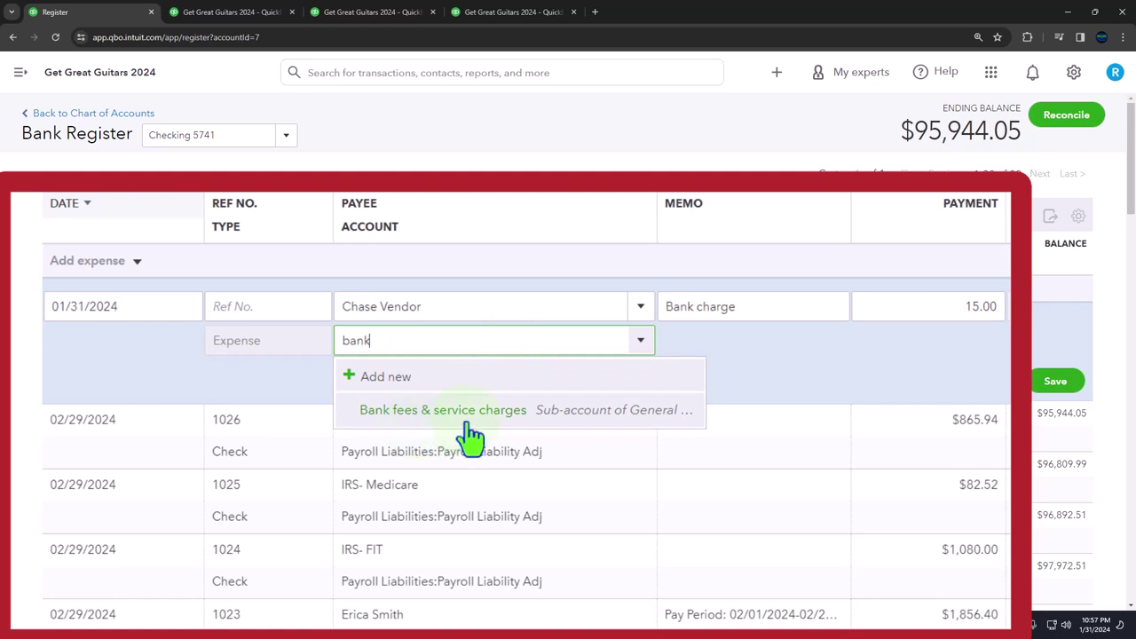
pyautogui.click(603, 435)
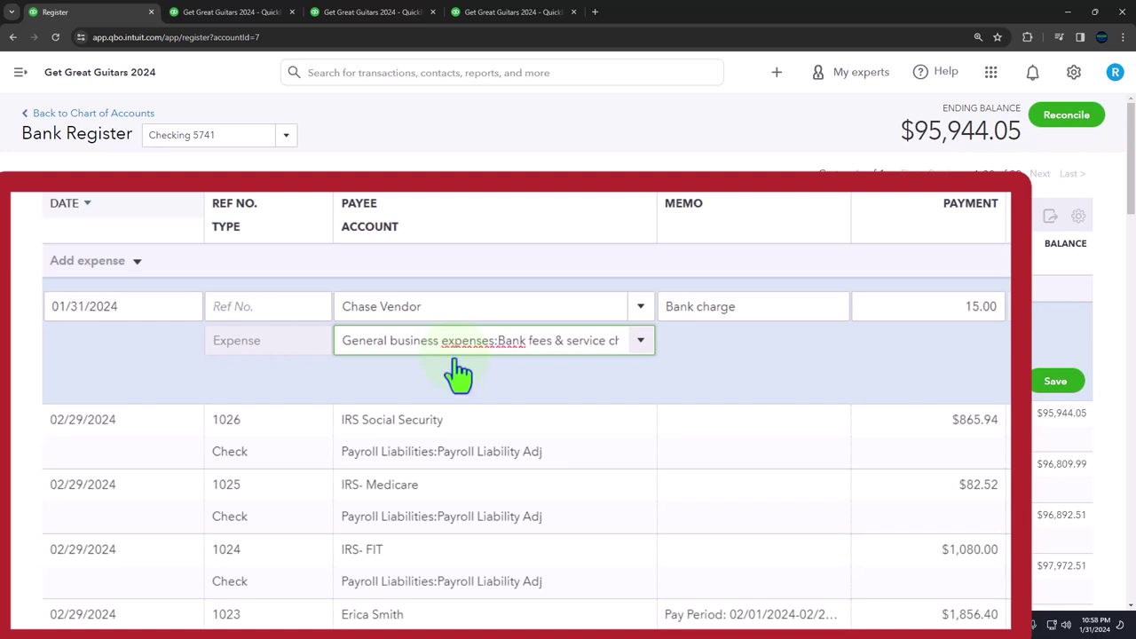
# - Check the bank service charges on the January statement PDF and save the Chase Vendor expense in the QuickBooks register
pyautogui.moveTo(777, 625)
pyautogui.click(705, 588)
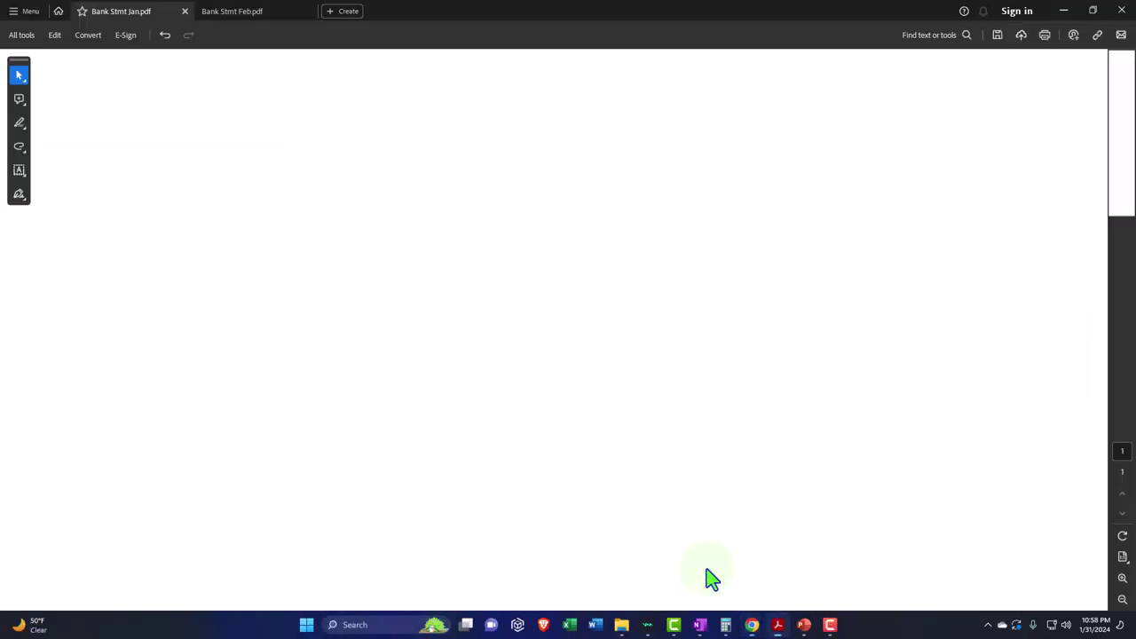
pyautogui.click(639, 484)
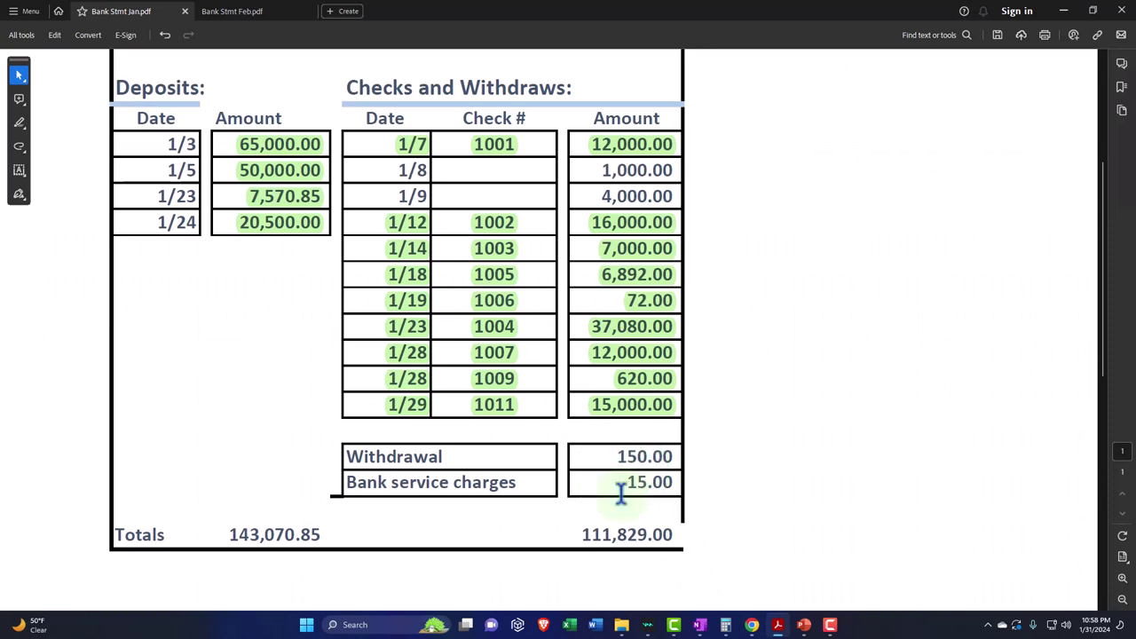
pyautogui.click(1063, 11)
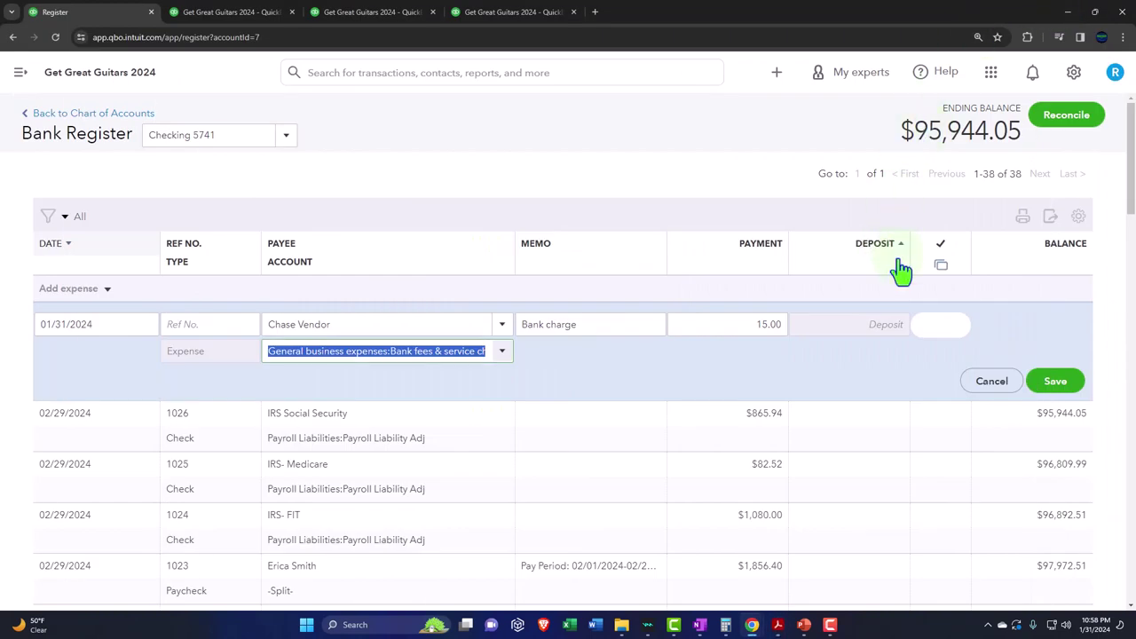
pyautogui.click(1054, 390)
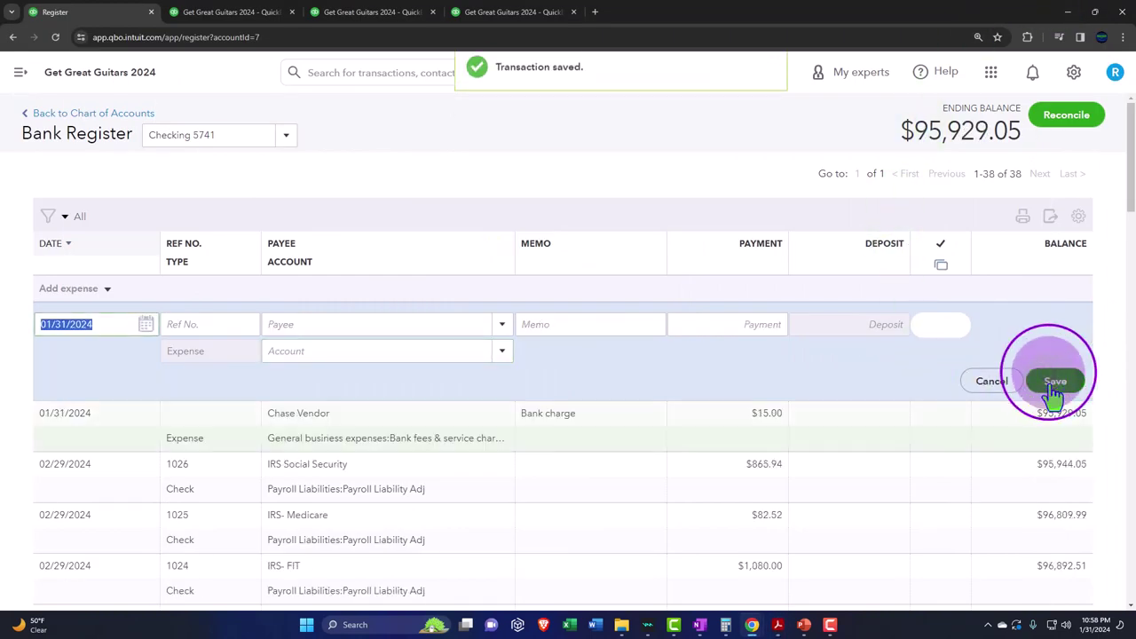
# - Start another expense dated 01/31/2024 and add Owner Vendor as a new payee of type Vendor
pyautogui.press('Tab')
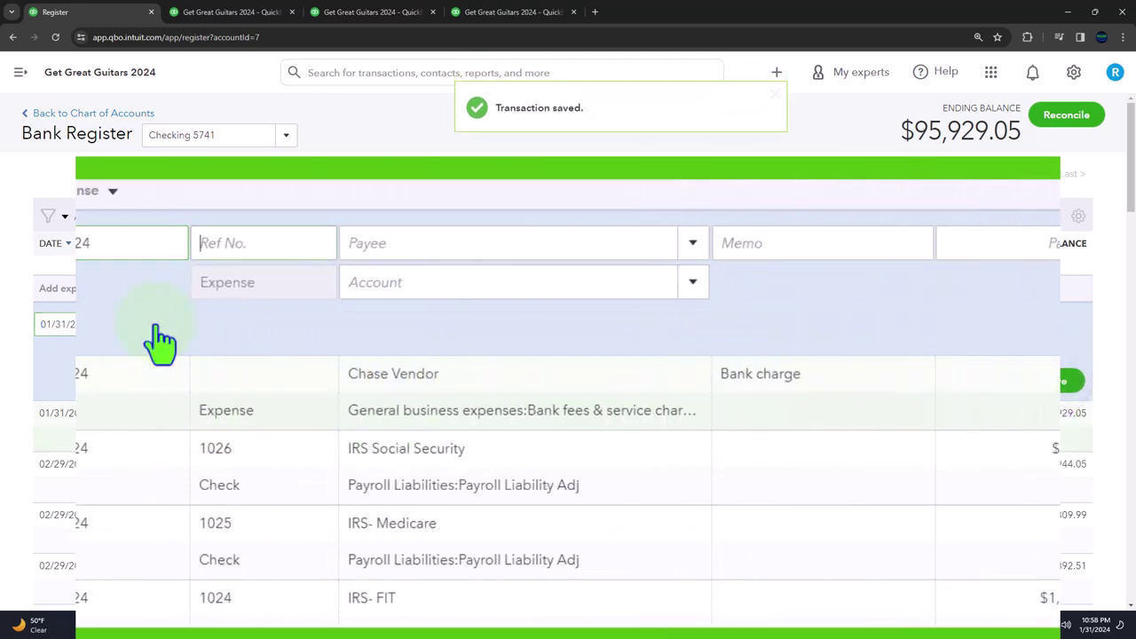
pyautogui.press('Tab')
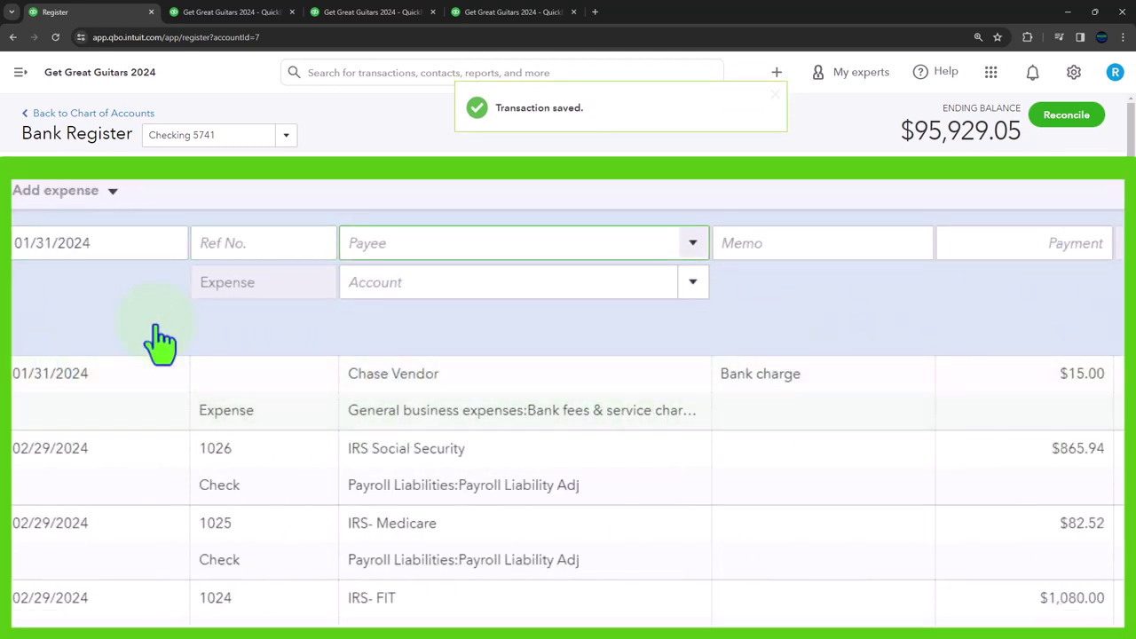
pyautogui.write('Own')
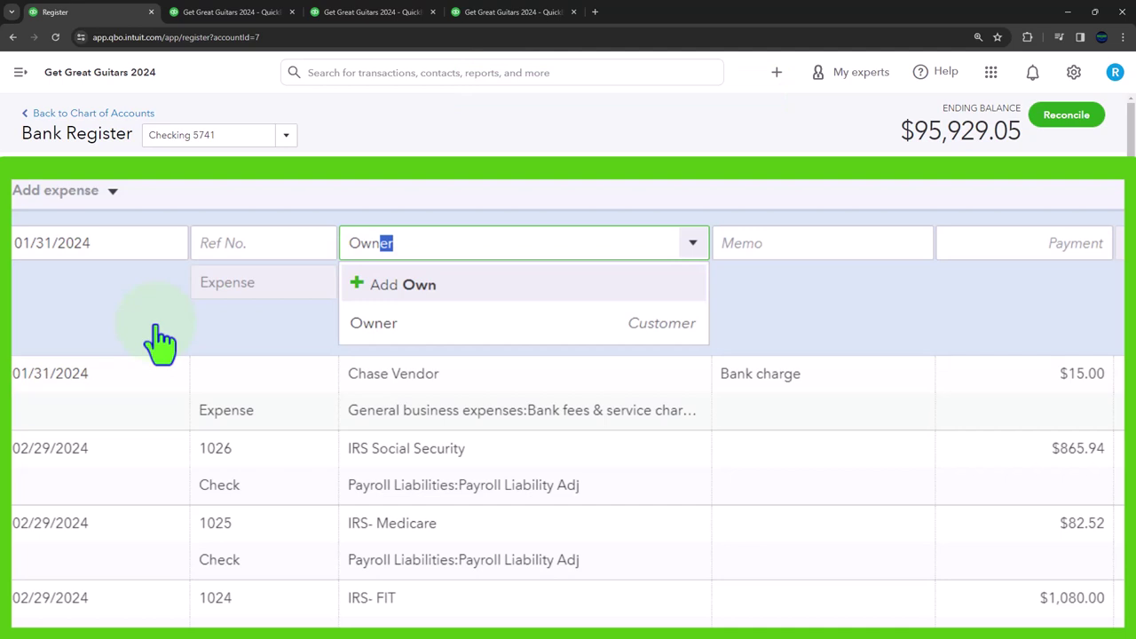
pyautogui.write('er Vendor')
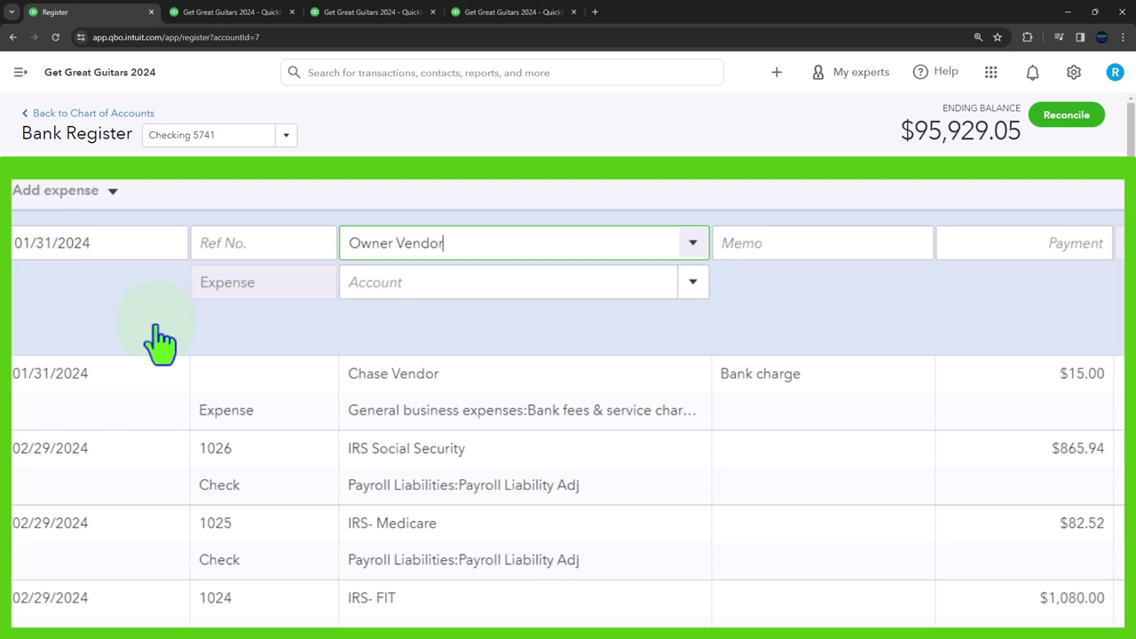
pyautogui.press('Return')
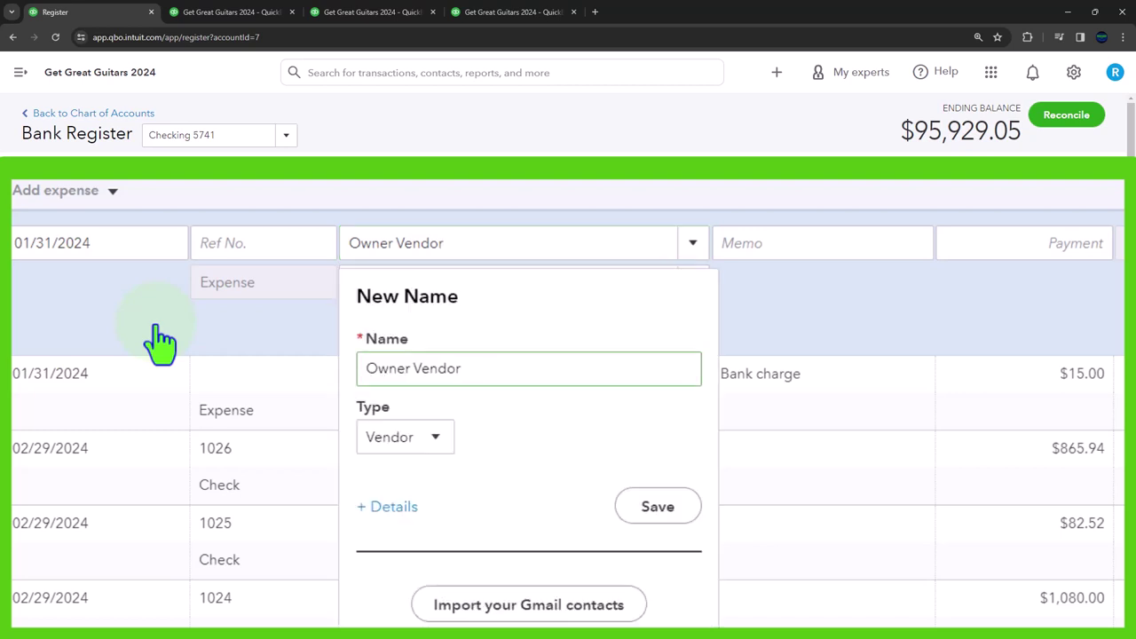
pyautogui.click(435, 439)
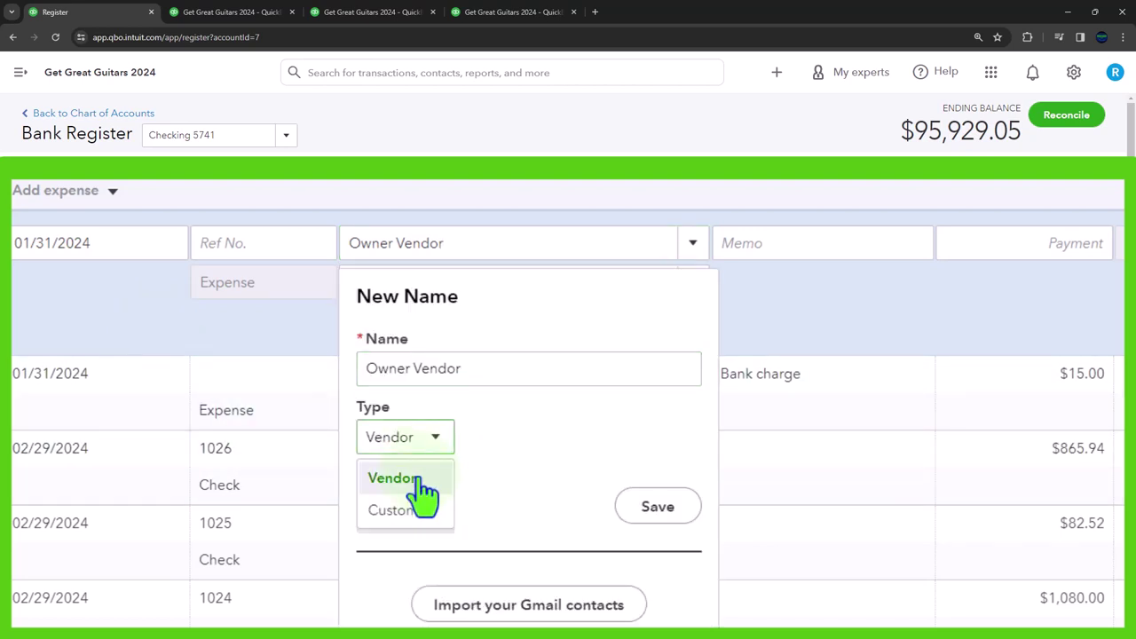
pyautogui.click(418, 483)
pyautogui.click(657, 506)
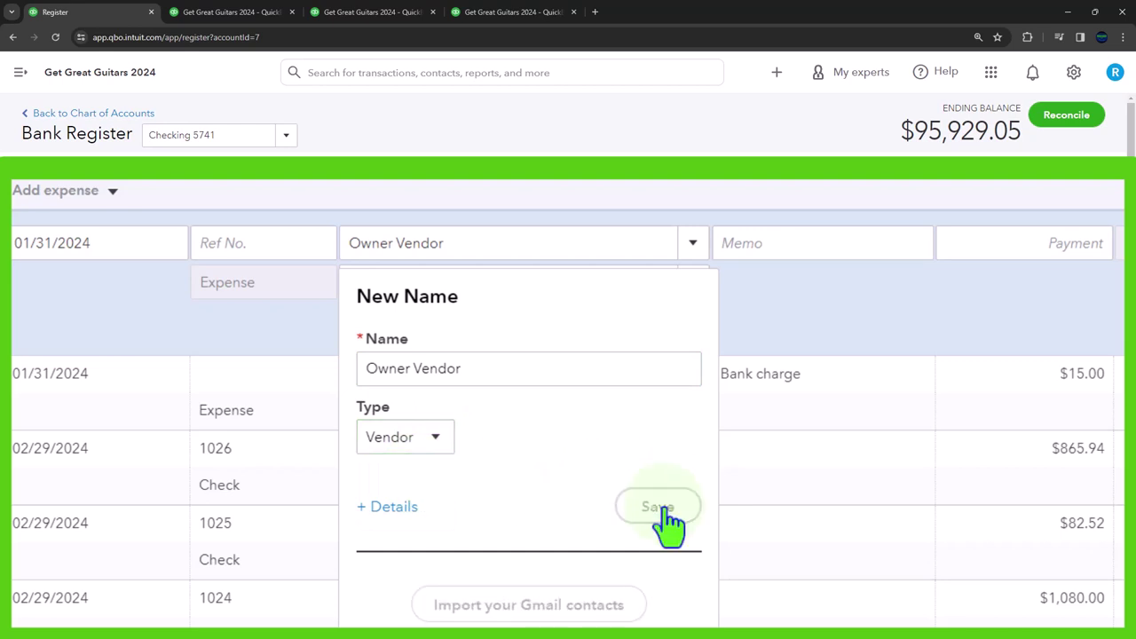
# - Enter the memo "Draw" and a payment of 150.00 for the Owner Vendor expense
pyautogui.press('Tab')
pyautogui.write('Dra')
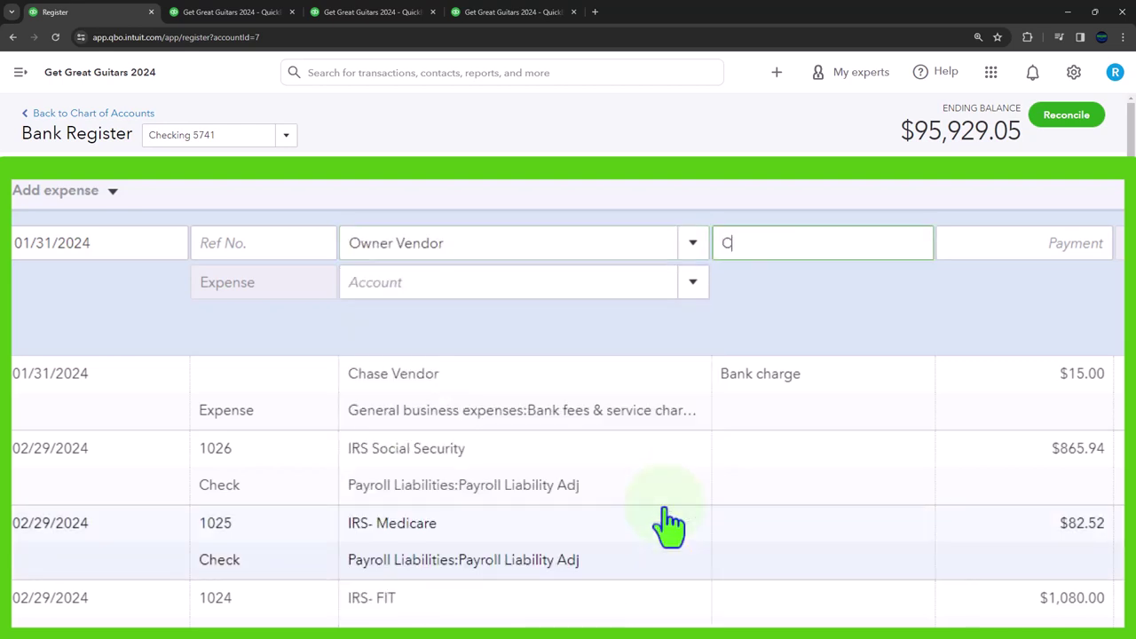
pyautogui.write('w')
pyautogui.press('Tab')
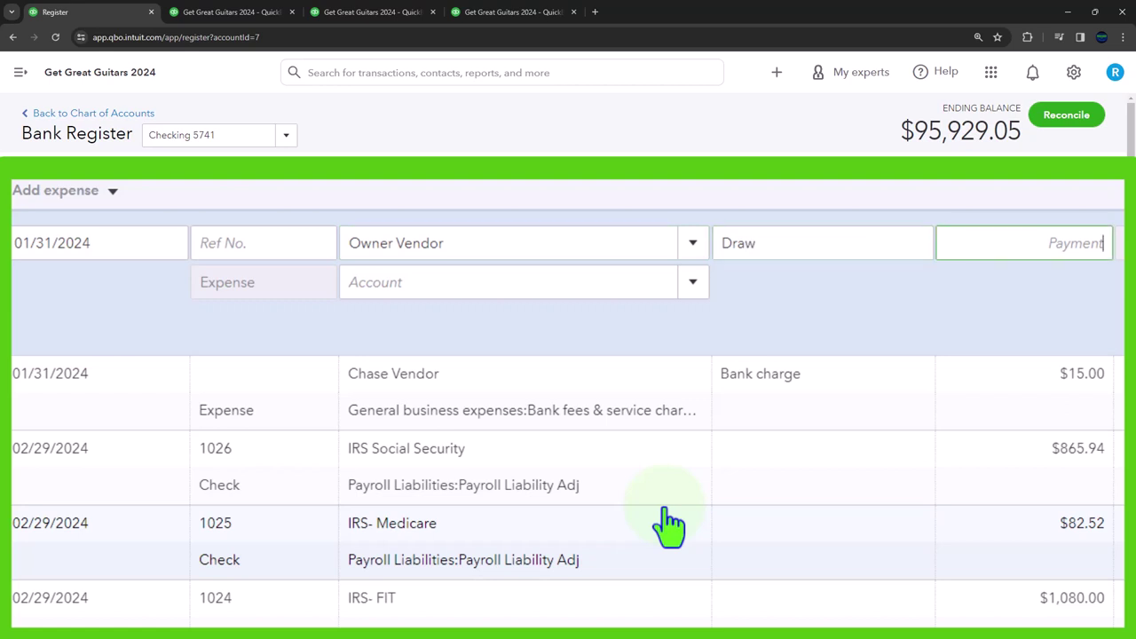
pyautogui.moveTo(777, 624)
pyautogui.moveTo(721, 576)
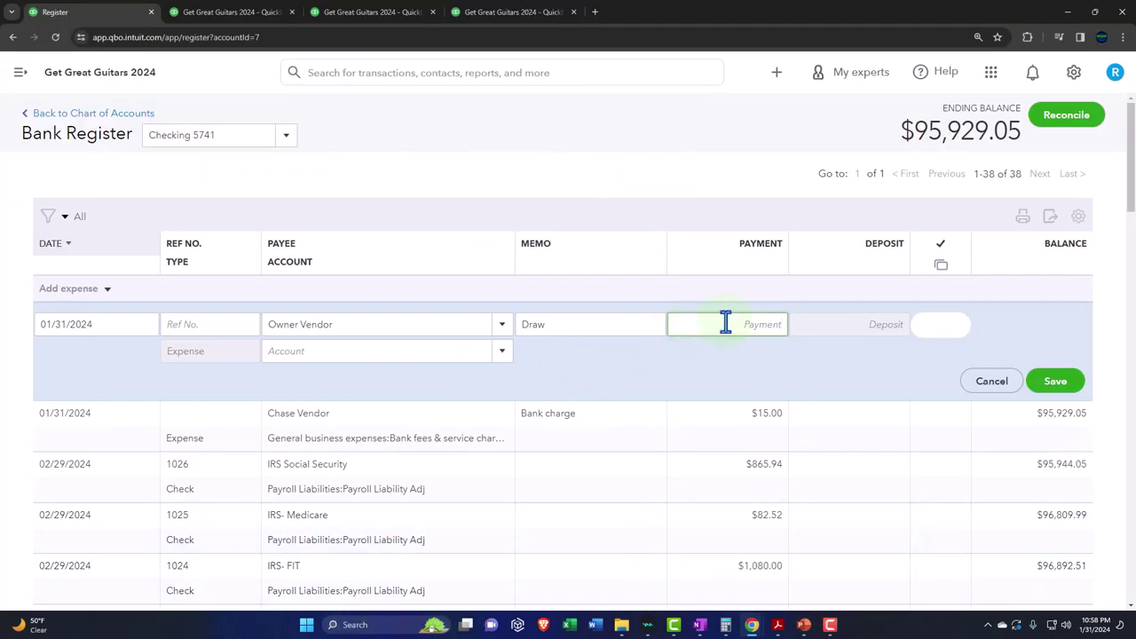
pyautogui.click(726, 322)
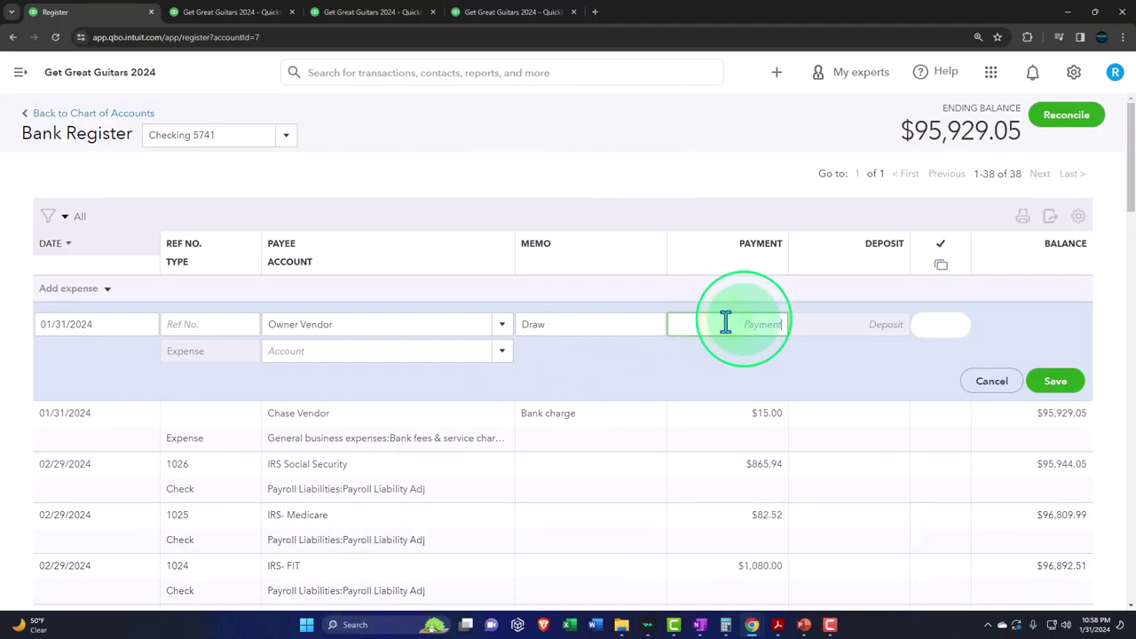
pyautogui.write('150.00')
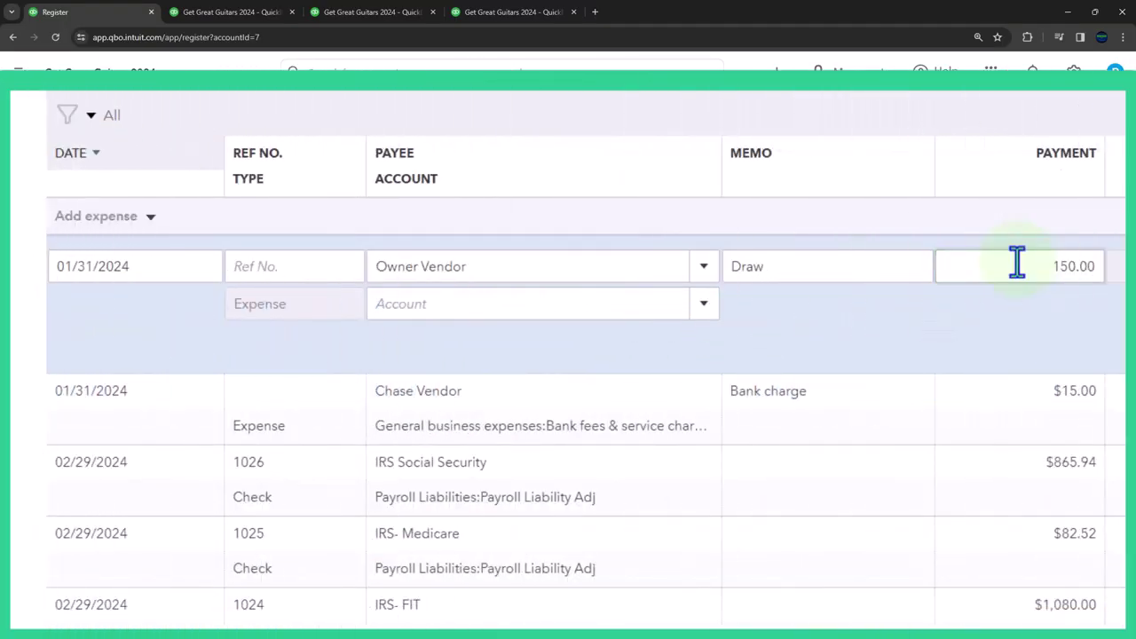
pyautogui.press('Tab')
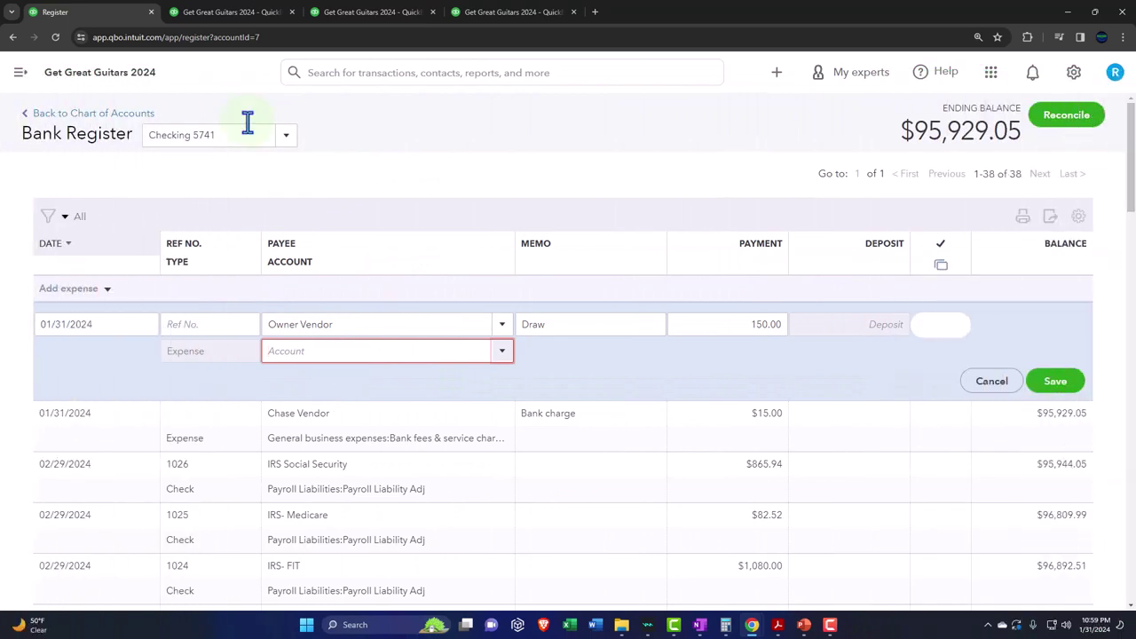
# - Review the expense accounts on the January-February profit and loss report and the equity accounts on the balance sheet, and return to the register
pyautogui.click(346, 11)
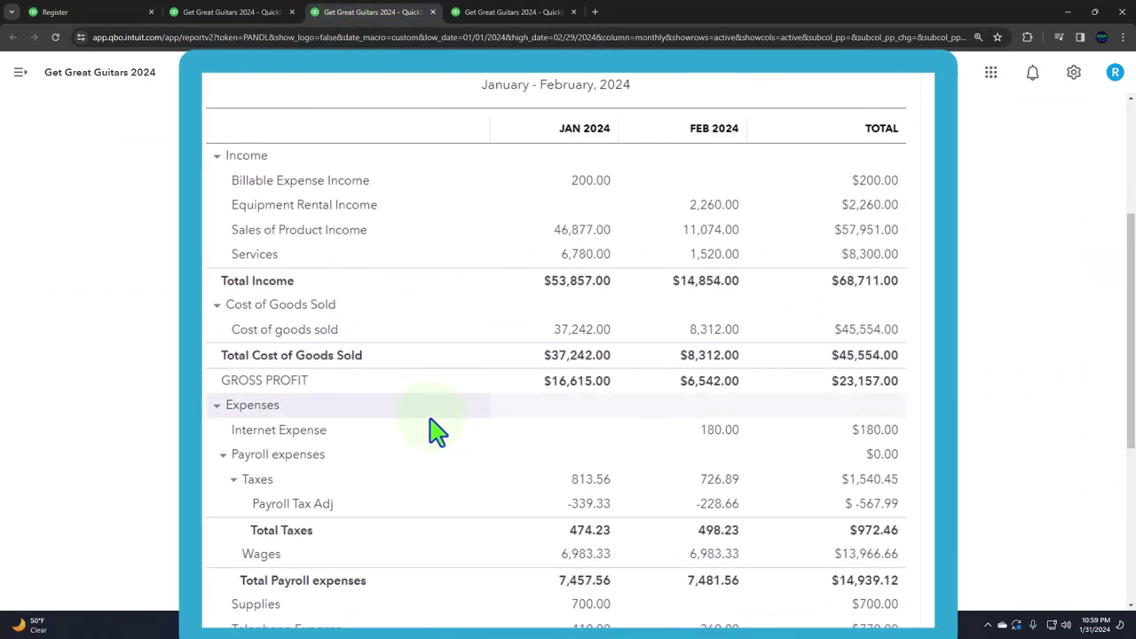
pyautogui.scroll(-2, 435, 432)
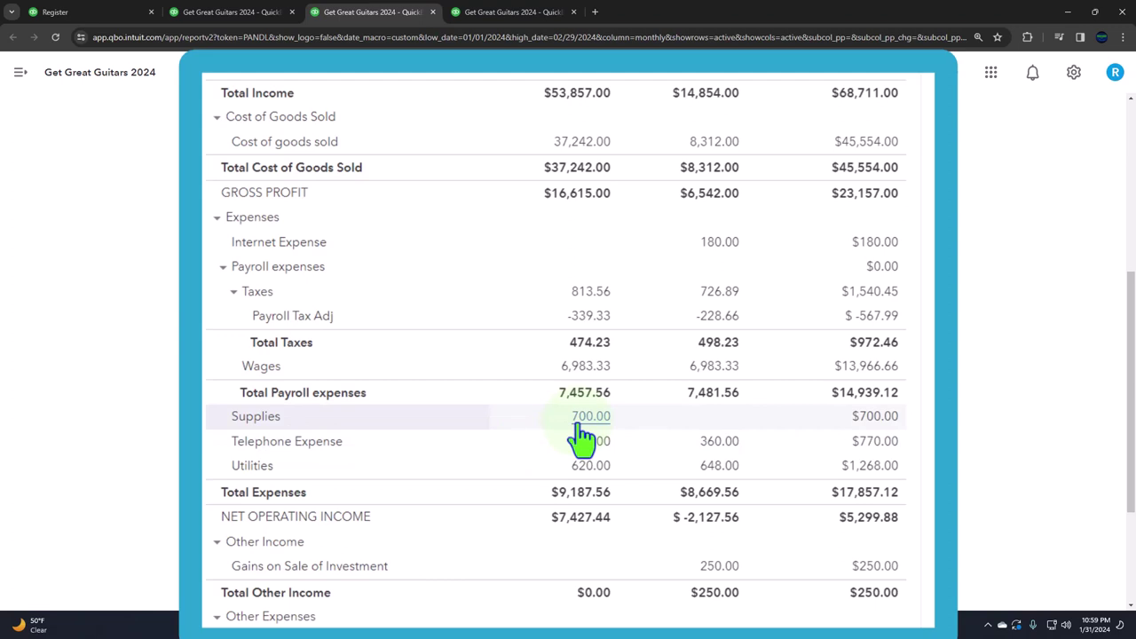
pyautogui.scroll(-3, 585, 443)
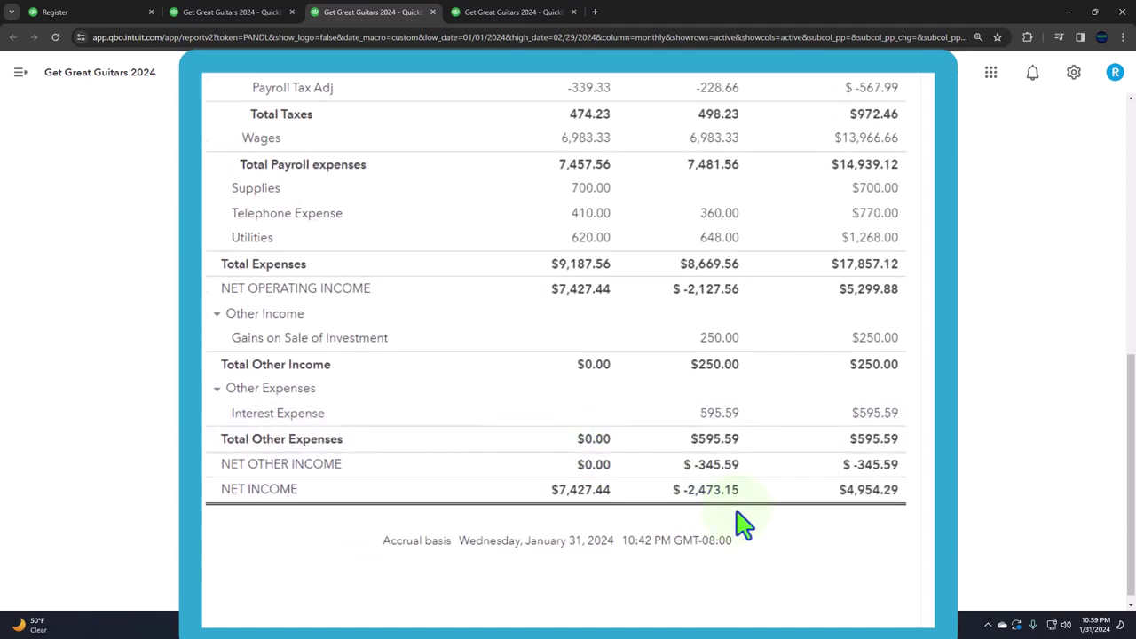
pyautogui.scroll(5, 744, 526)
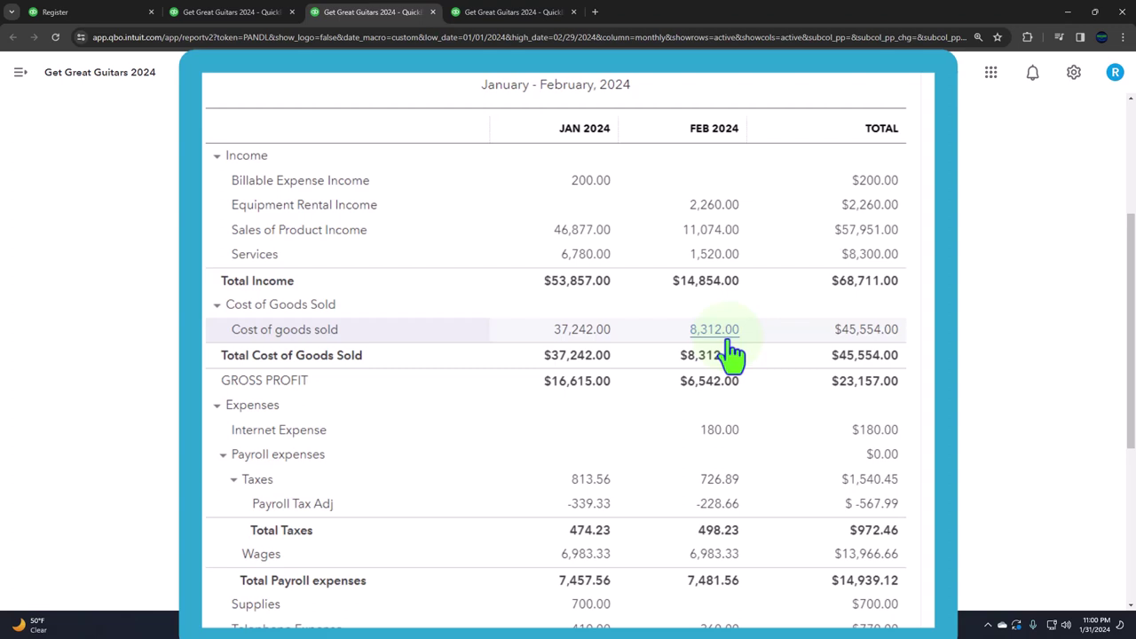
pyautogui.scroll(-4, 731, 342)
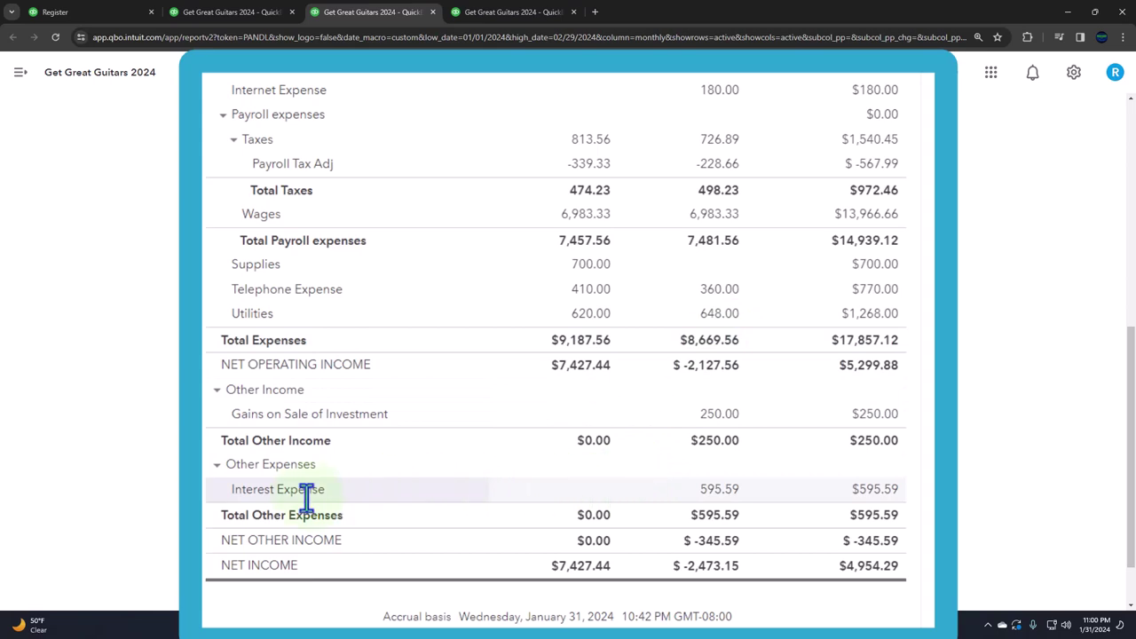
pyautogui.click(233, 13)
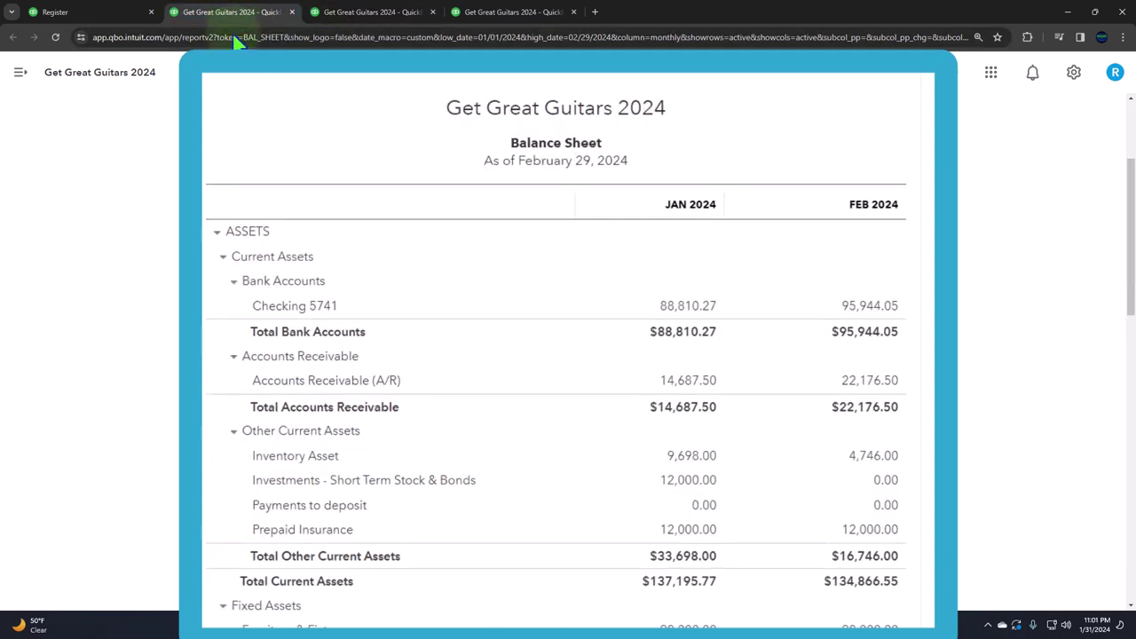
pyautogui.scroll(-3, 203, 355)
pyautogui.scroll(-10, 206, 365)
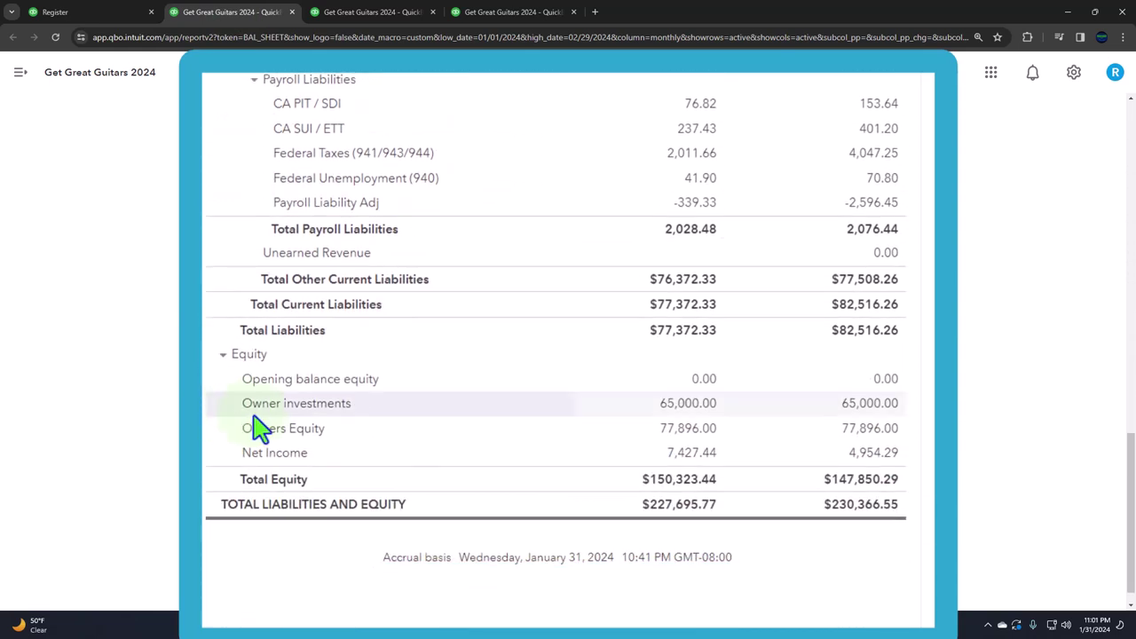
pyautogui.click(384, 13)
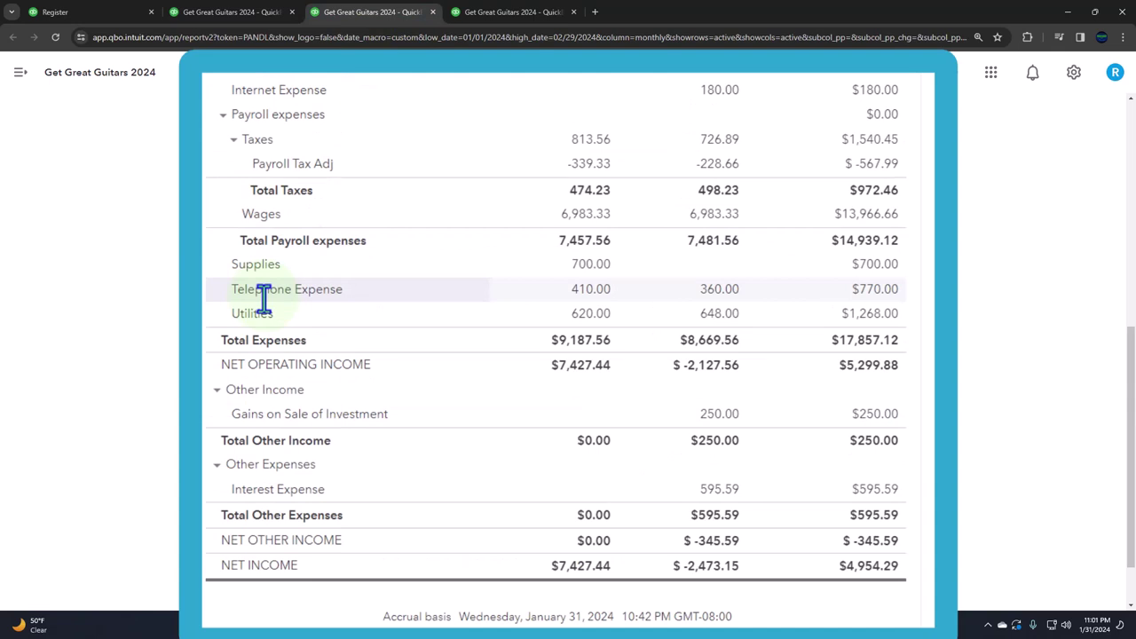
pyautogui.click(89, 13)
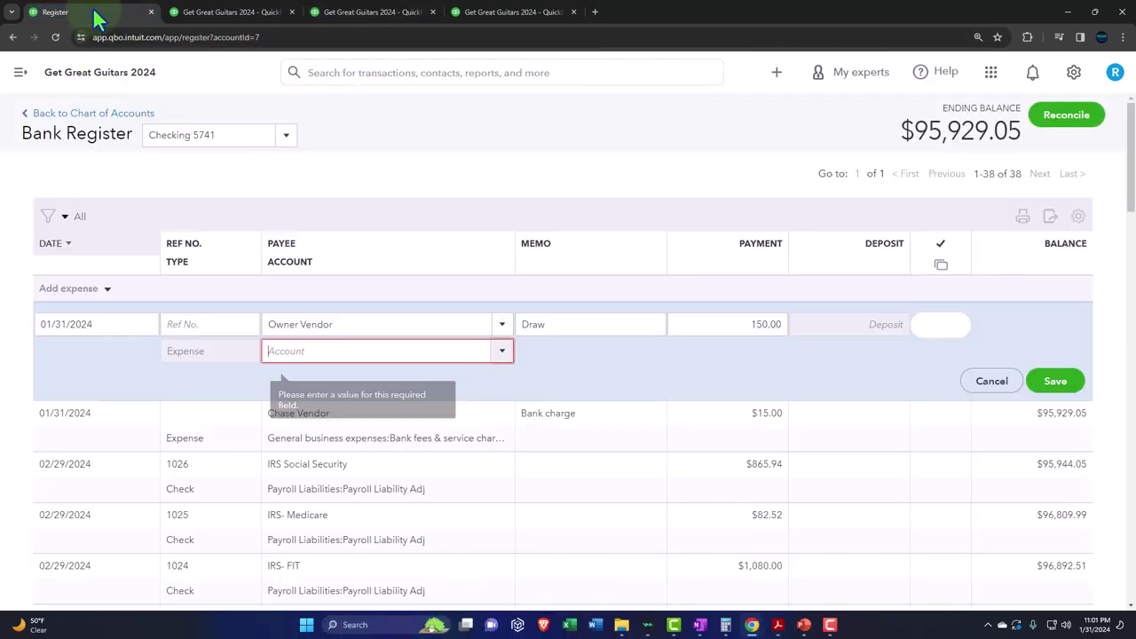
# - Assign the Owner Vendor expense to the Other Miscellaneous Expense account and save it
pyautogui.click(315, 351)
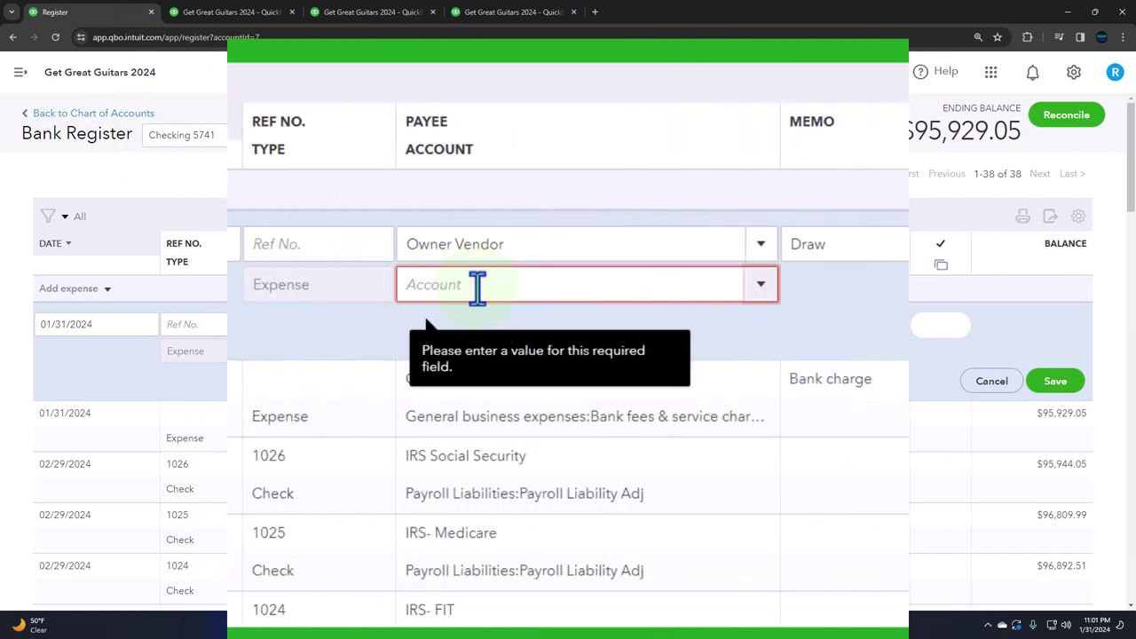
pyautogui.write('Mis')
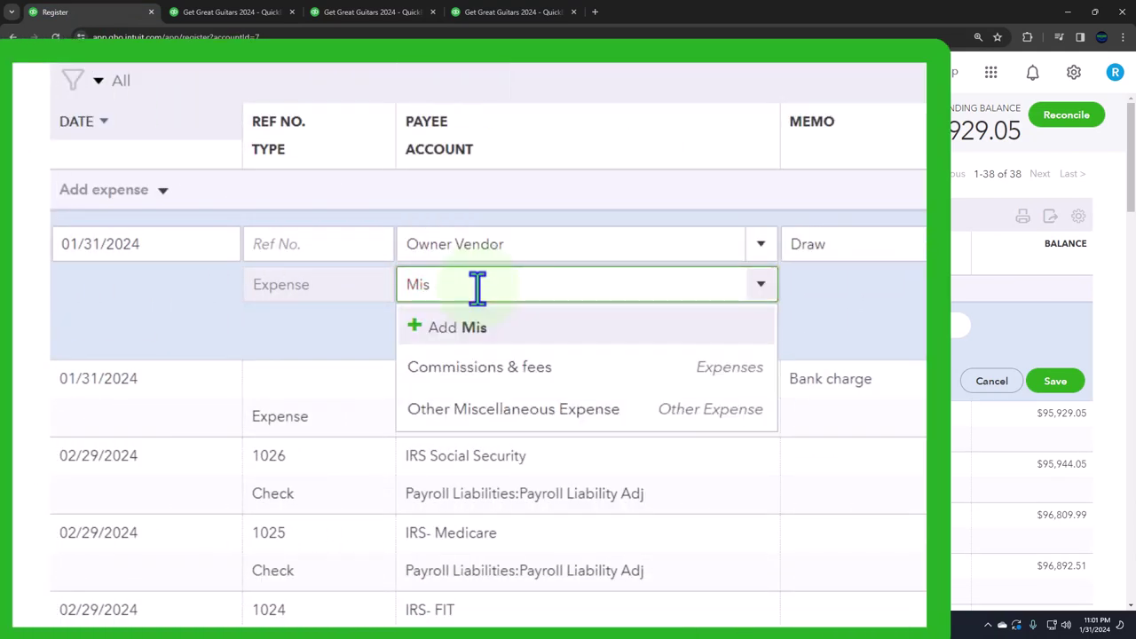
pyautogui.press('Down')
pyautogui.press('Down')
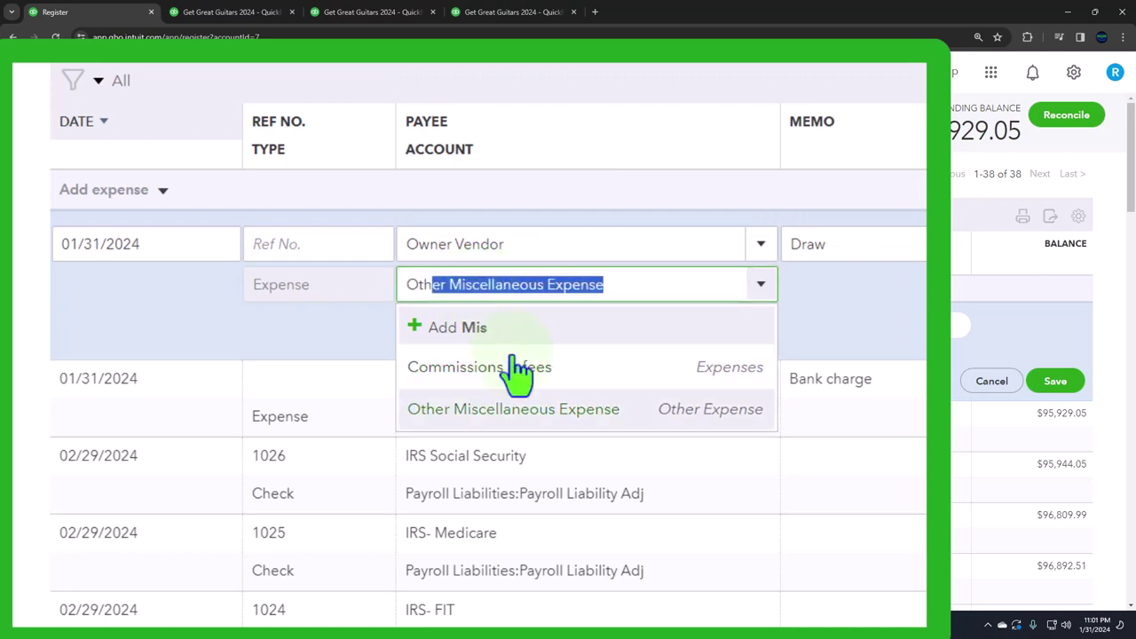
pyautogui.click(528, 412)
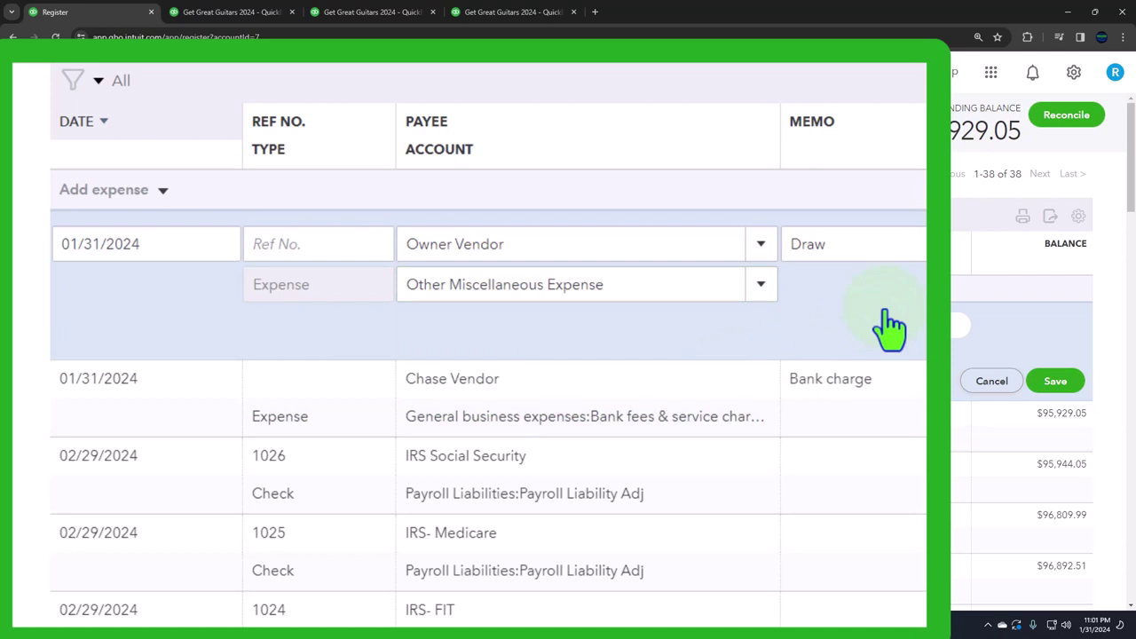
pyautogui.click(1051, 383)
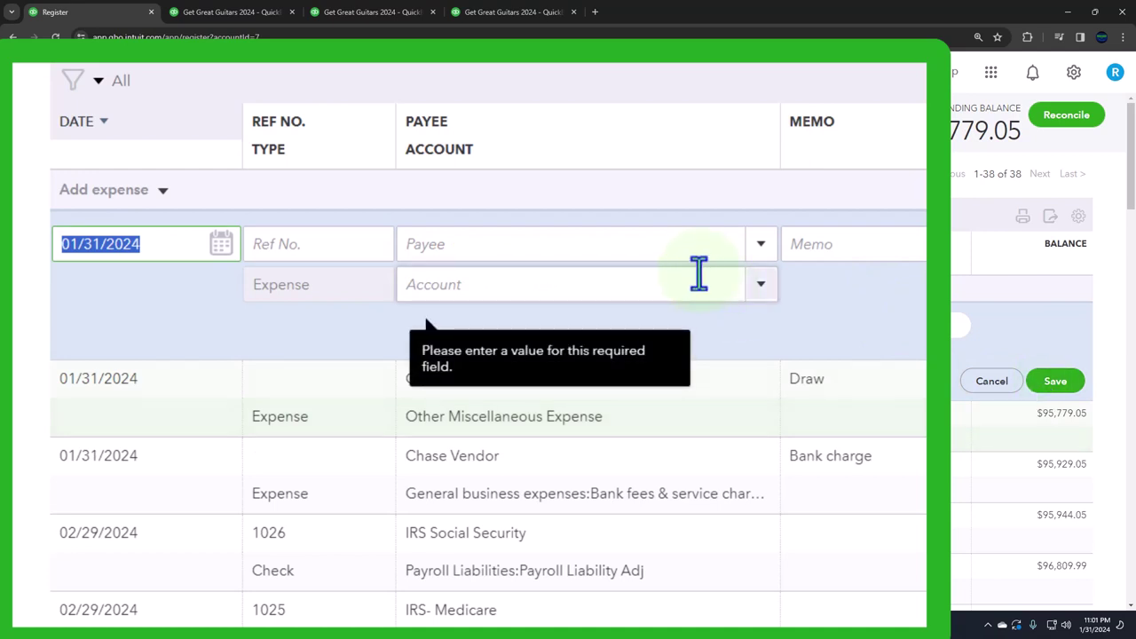
# - Refresh the January-February balance sheet, check the January transactions behind the Checking 5741 balance, and return to the report
pyautogui.click(234, 20)
pyautogui.scroll(10, 439, 289)
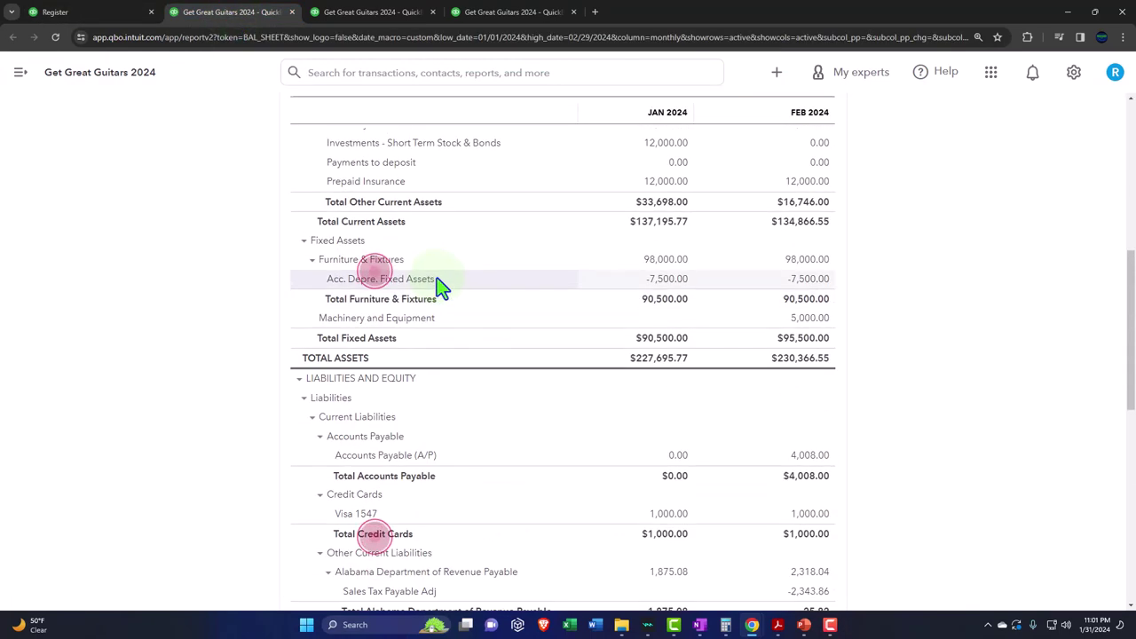
pyautogui.scroll(2, 462, 291)
pyautogui.click(672, 250)
pyautogui.scroll(-2, 715, 355)
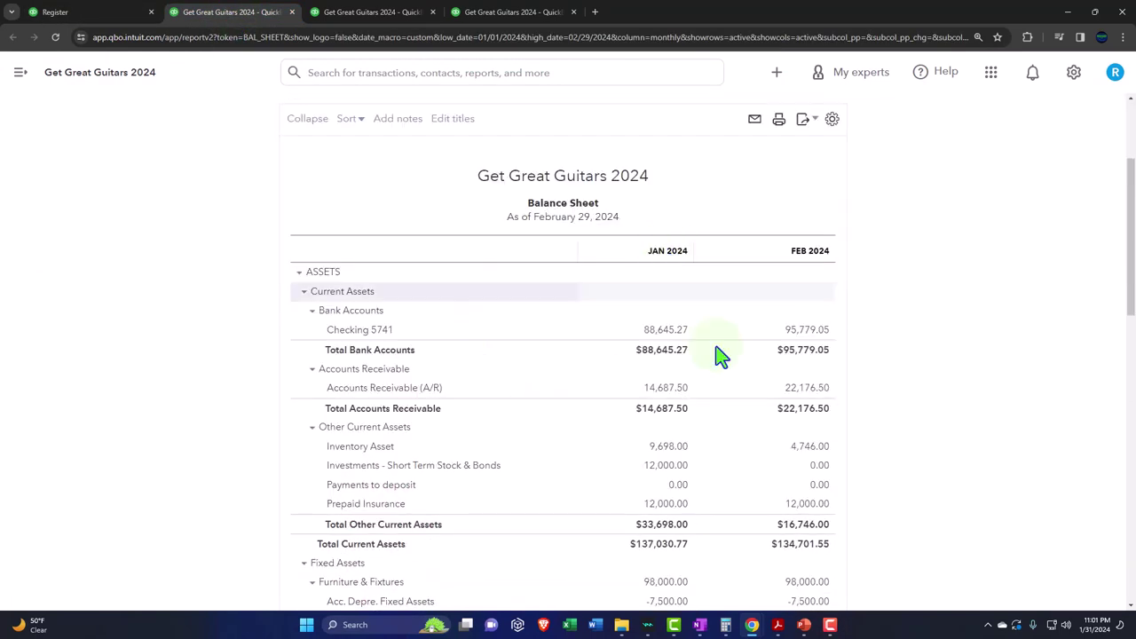
pyautogui.click(658, 333)
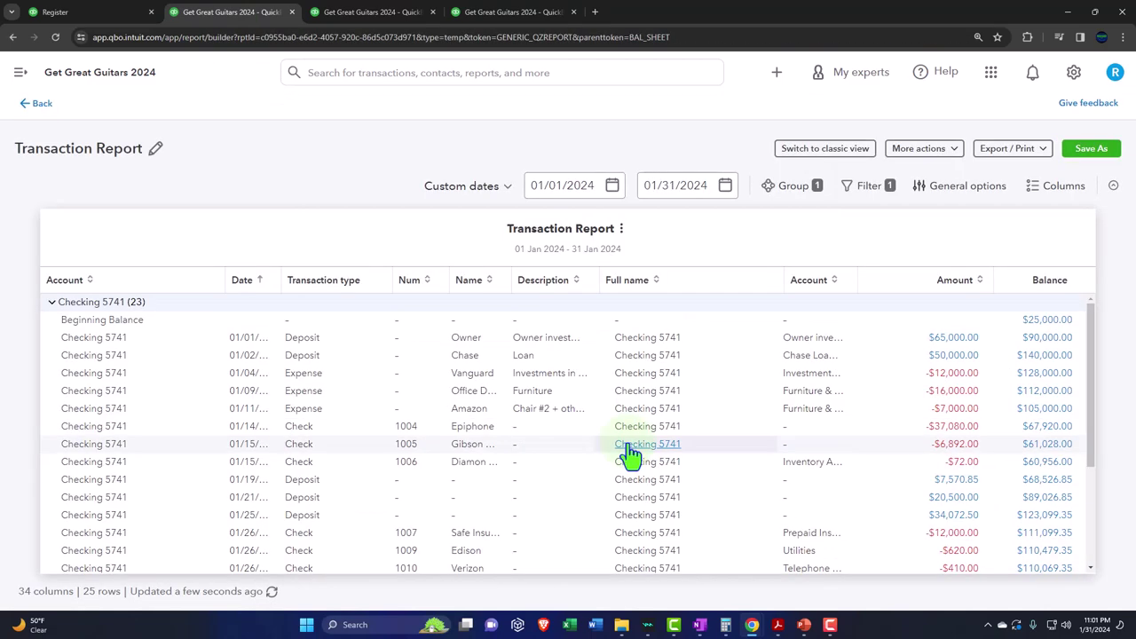
pyautogui.scroll(-3, 630, 453)
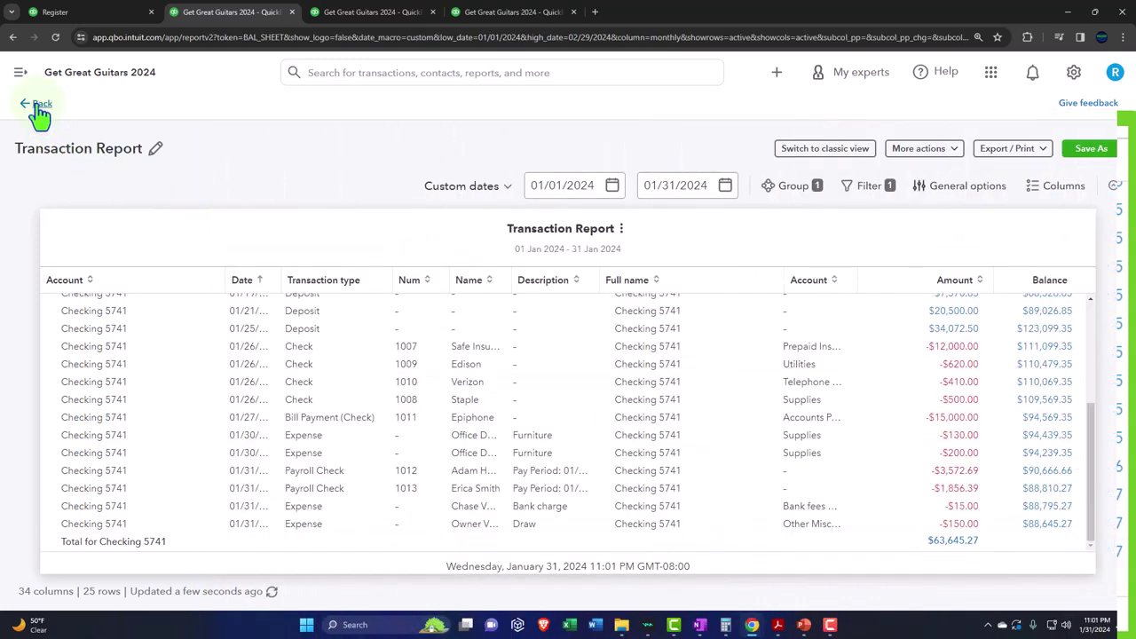
pyautogui.click(35, 103)
# - Review the bank fees and other expense accounts on the January-February profit and loss report
pyautogui.click(329, 14)
pyautogui.scroll(10, 514, 186)
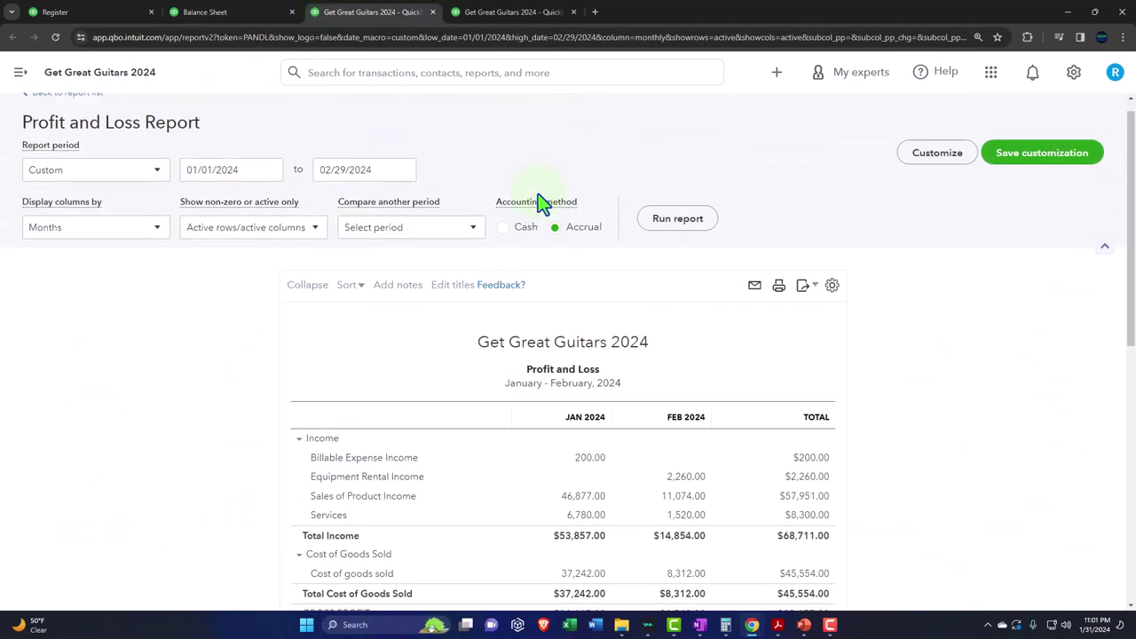
pyautogui.scroll(-2, 671, 239)
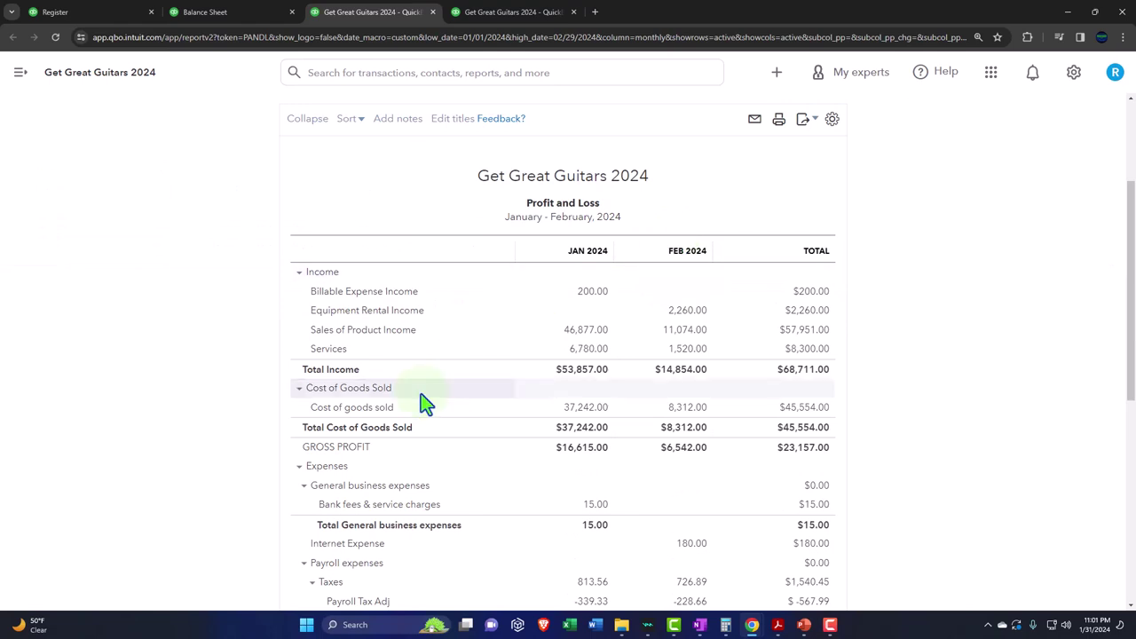
pyautogui.hotkey('ctrl', '+')
pyautogui.scroll(-3, 373, 413)
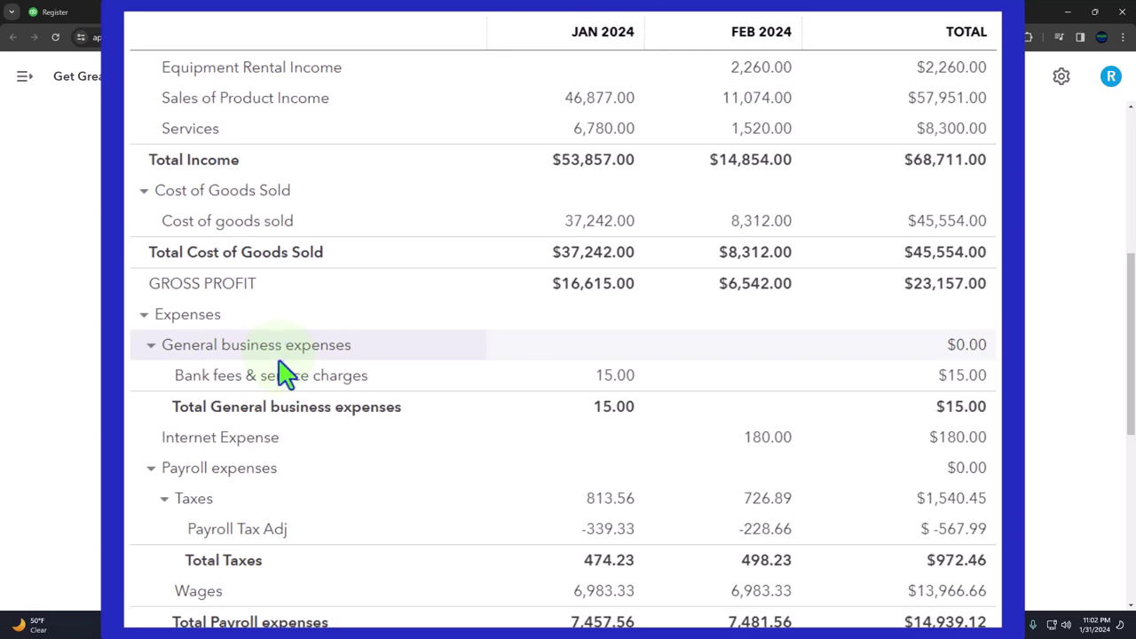
pyautogui.scroll(-1, 282, 374)
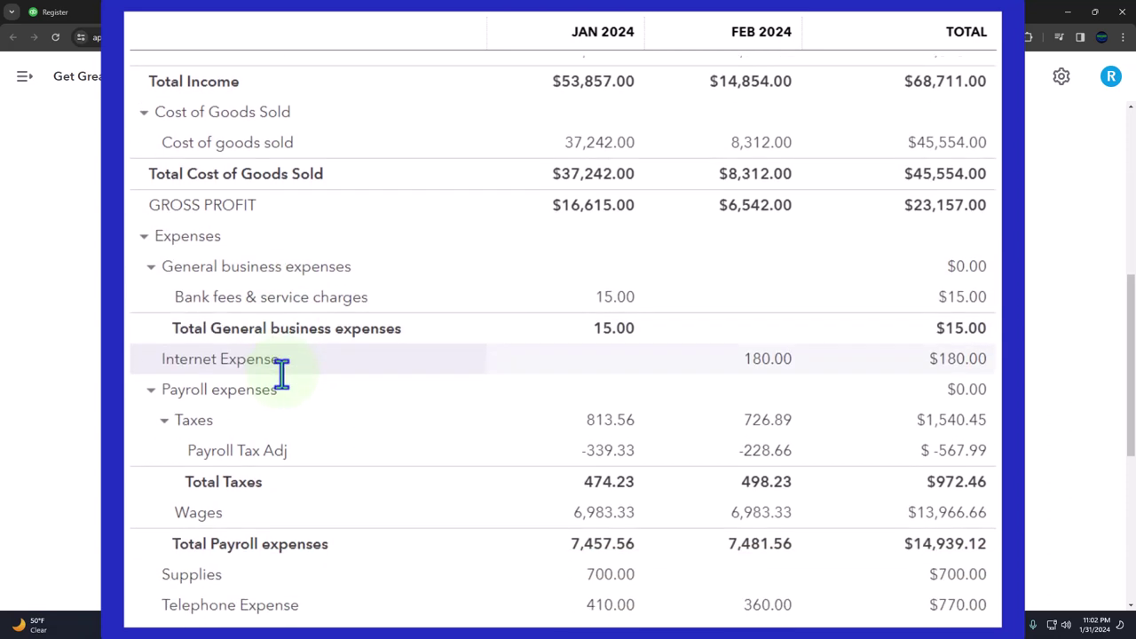
pyautogui.scroll(-3, 286, 385)
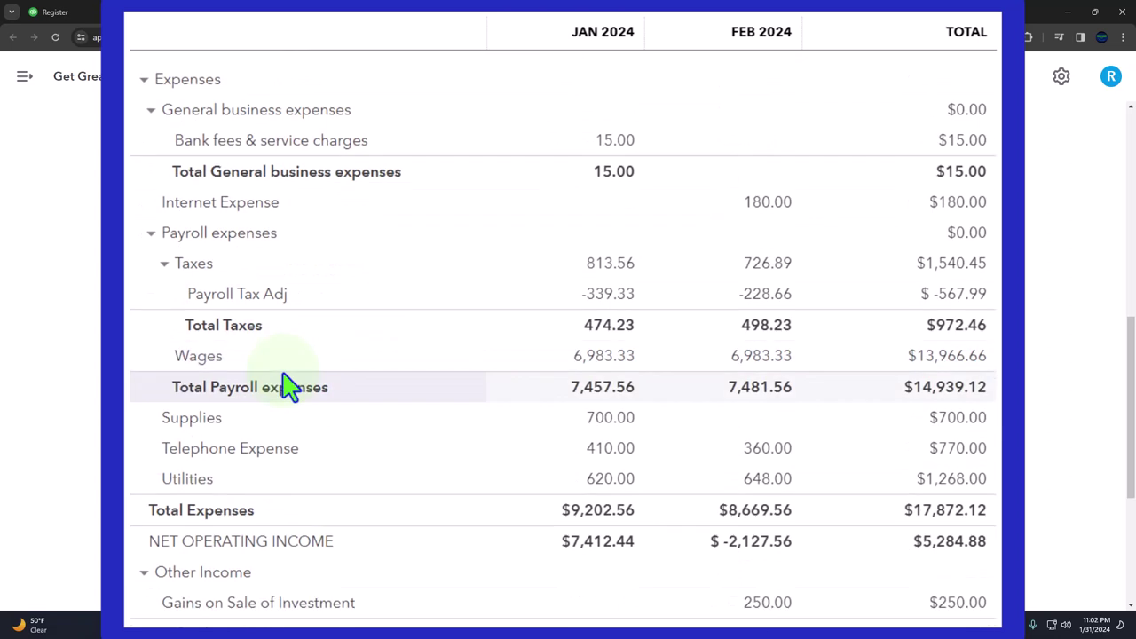
pyautogui.scroll(-2, 284, 377)
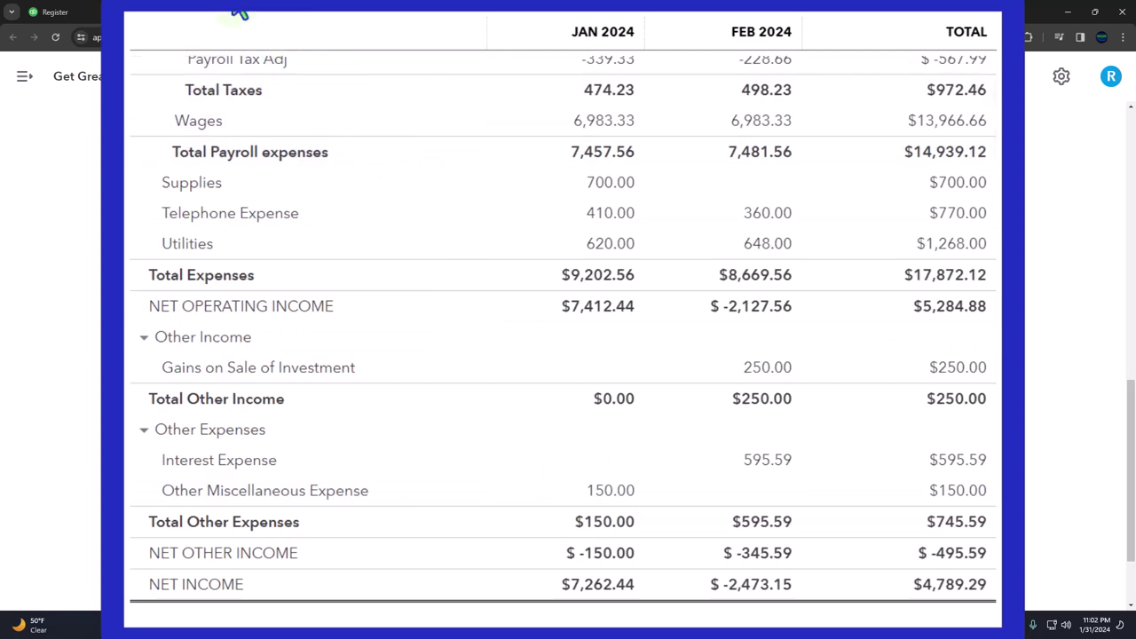
# - Go from the register to the Reconcile page, resume reconciling Checking 5741, and dismiss the pop-up tips
pyautogui.click(103, 12)
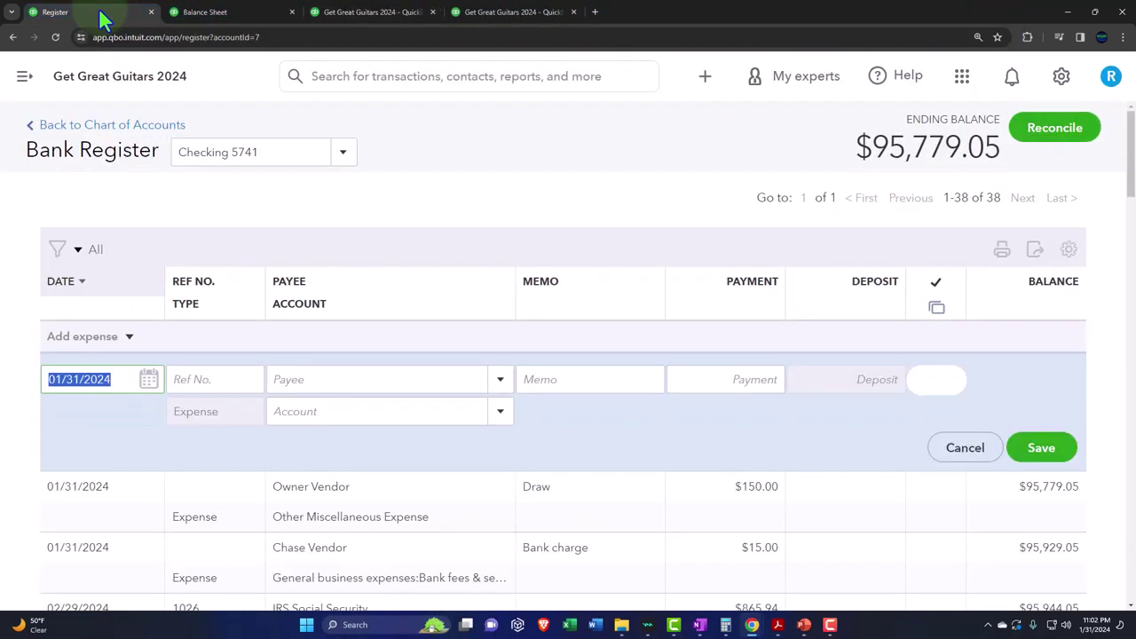
pyautogui.click(24, 76)
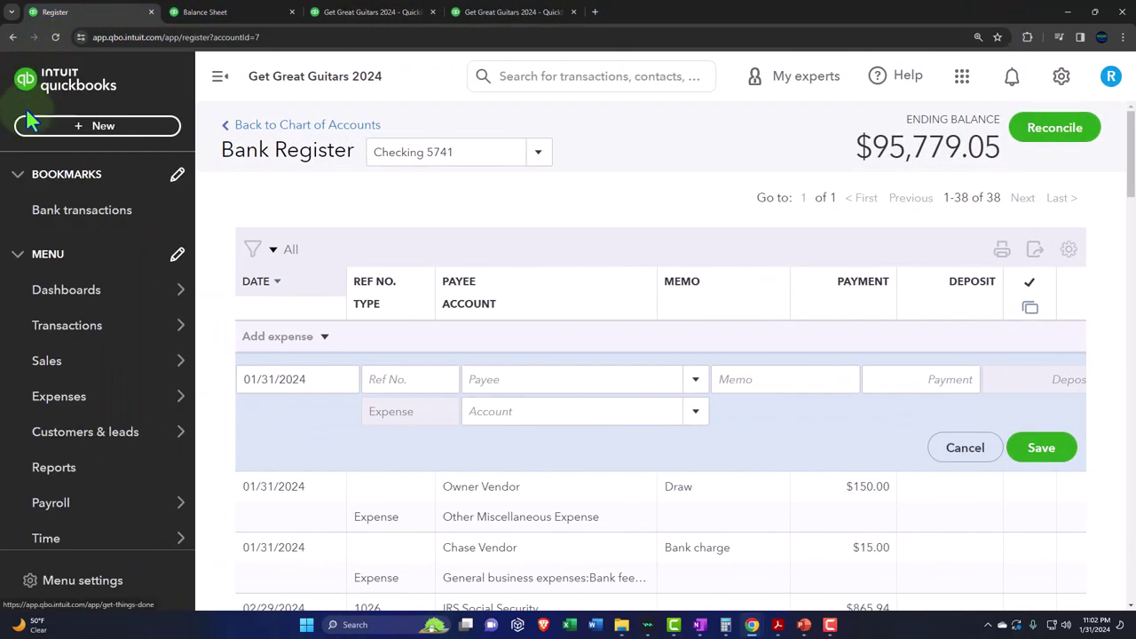
pyautogui.click(67, 328)
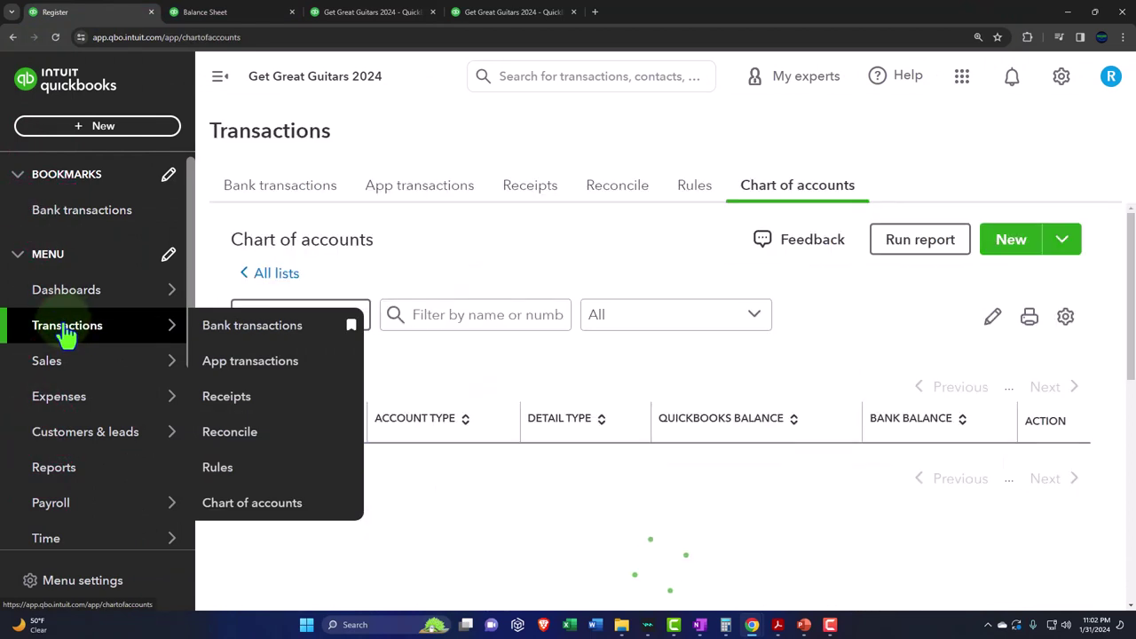
pyautogui.click(619, 188)
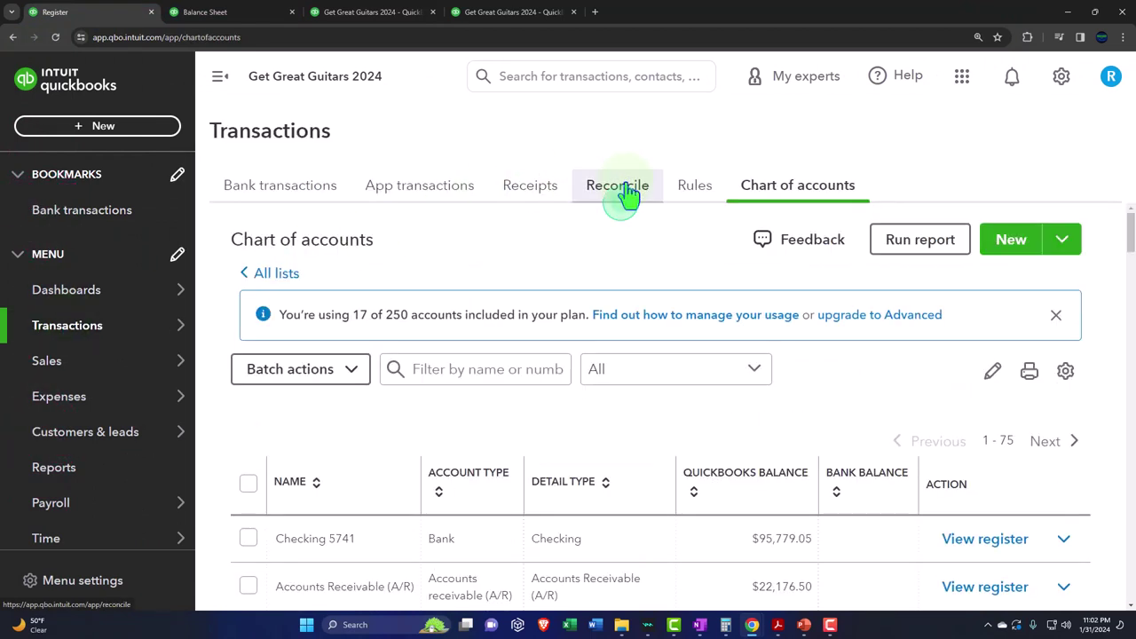
pyautogui.click(220, 78)
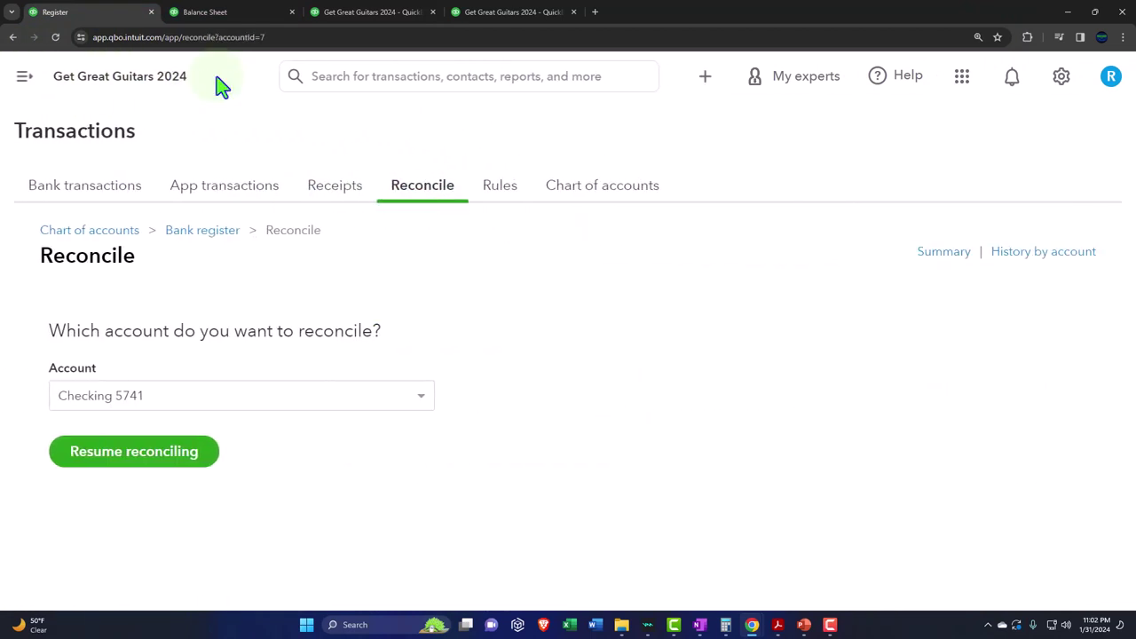
pyautogui.click(218, 451)
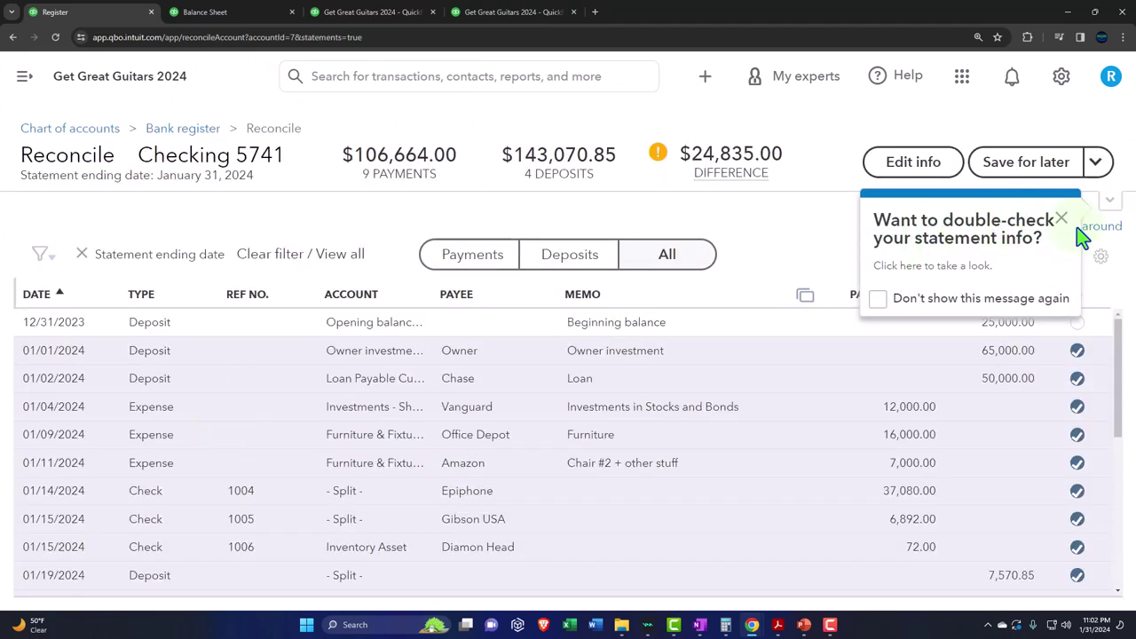
pyautogui.click(1061, 220)
pyautogui.click(868, 356)
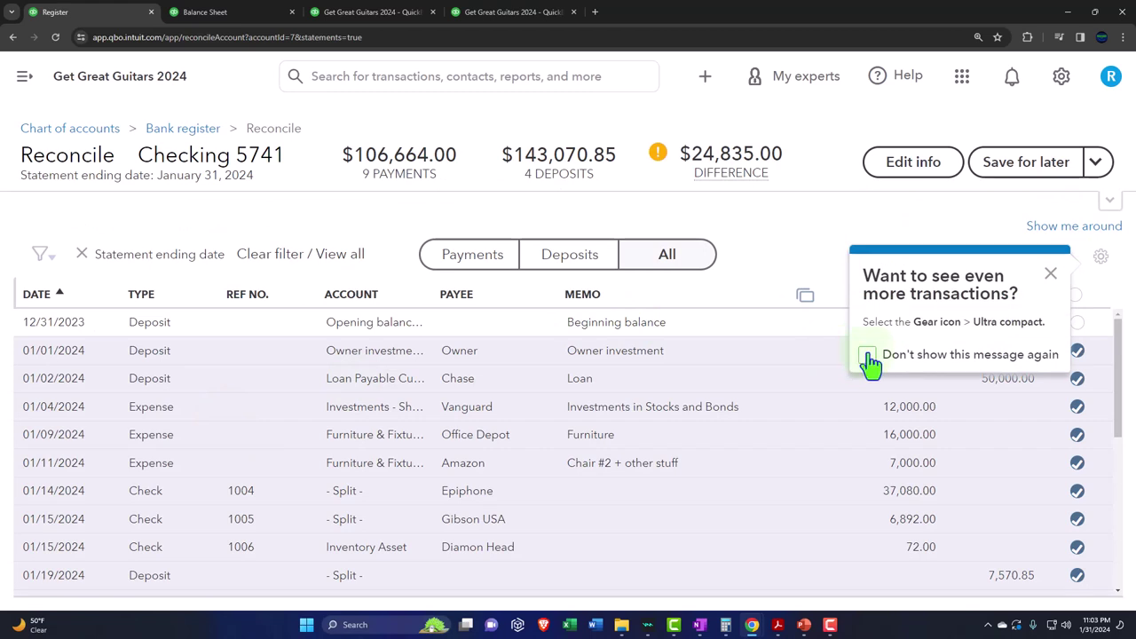
pyautogui.click(1050, 274)
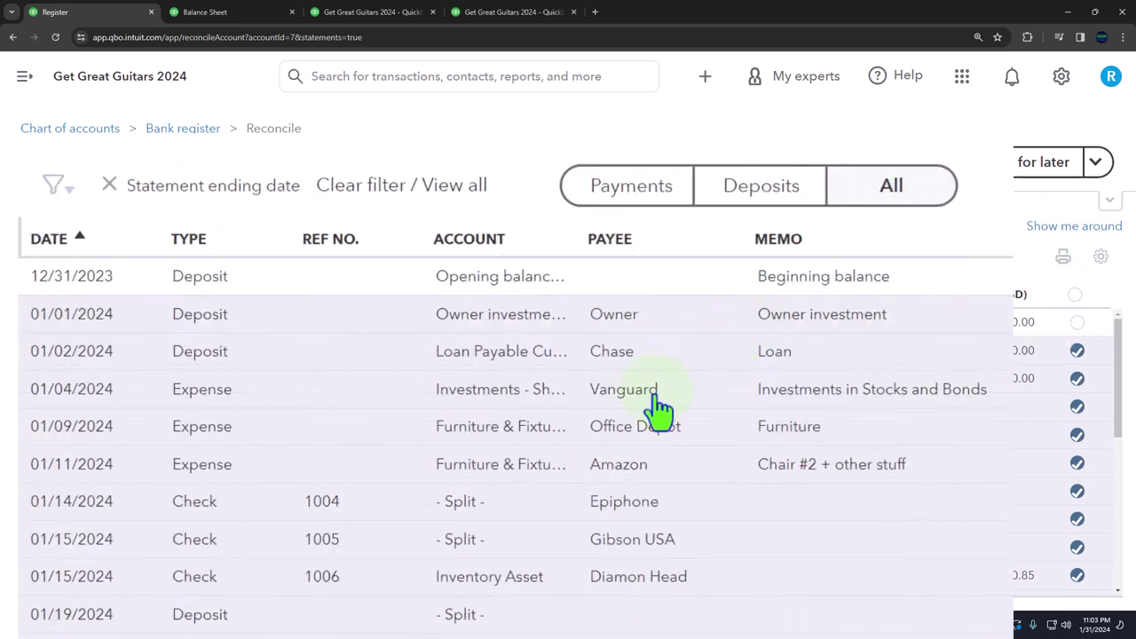
# - Show only payments and, checking against the January statement PDF, mark the 150.00 Draw and the 15.00 Bank charge as cleared
pyautogui.click(654, 195)
pyautogui.scroll(-2, 599, 383)
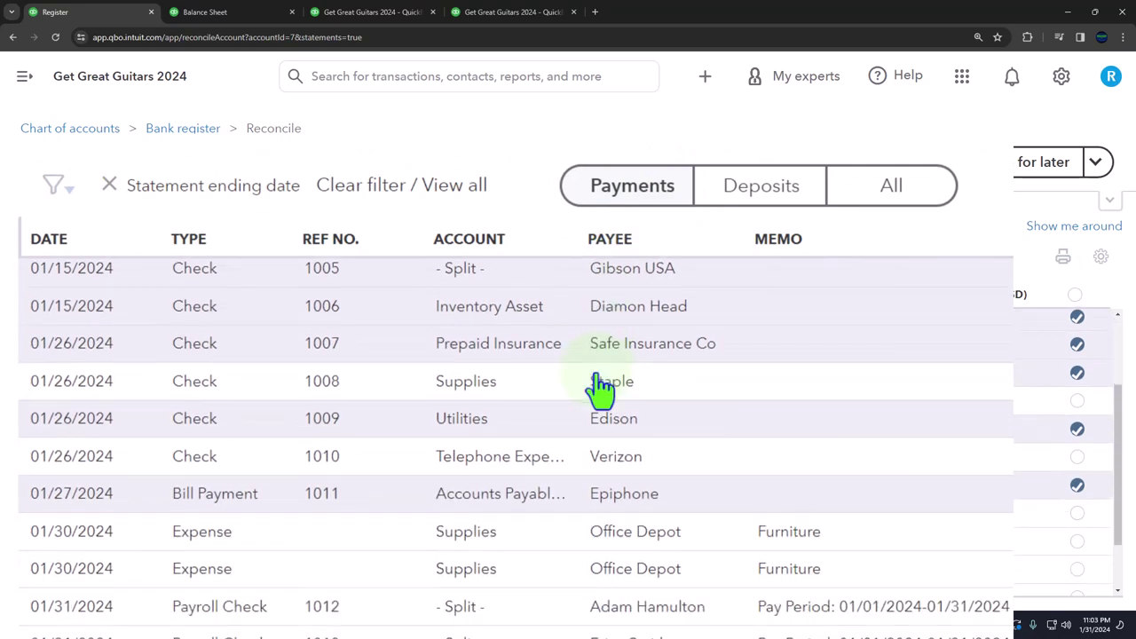
pyautogui.moveTo(777, 624)
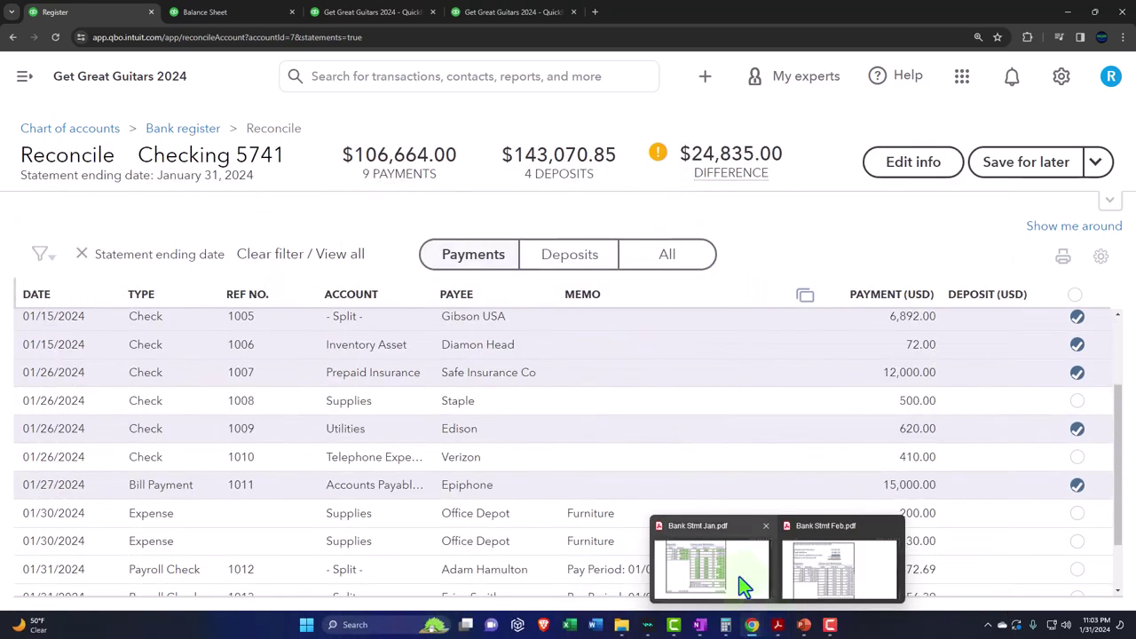
pyautogui.click(744, 586)
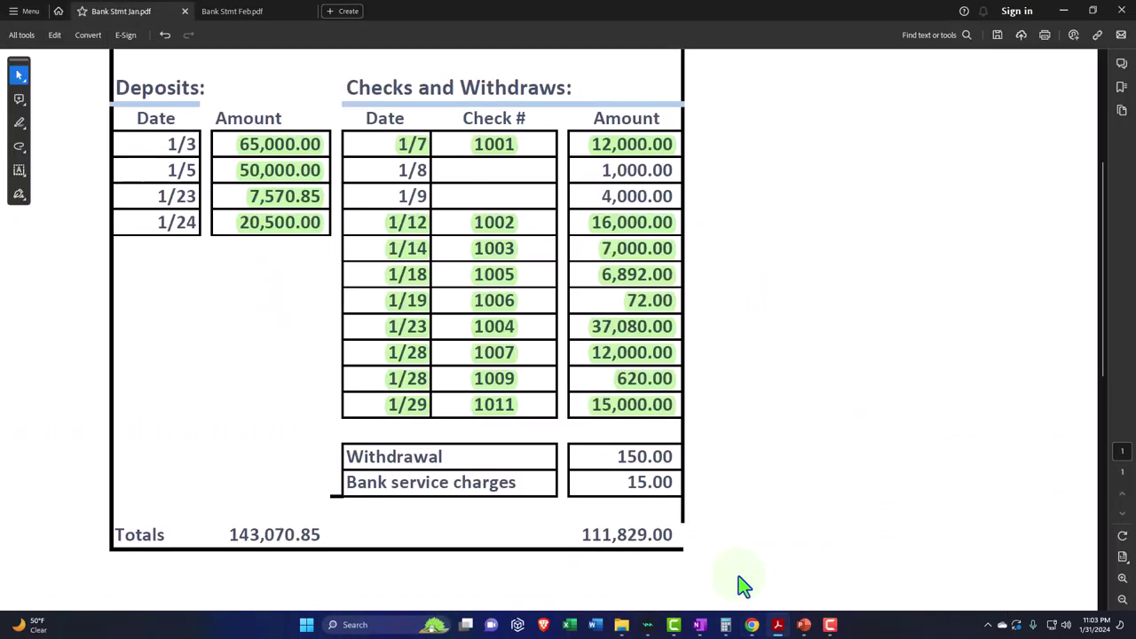
pyautogui.click(1066, 9)
pyautogui.scroll(-3, 938, 381)
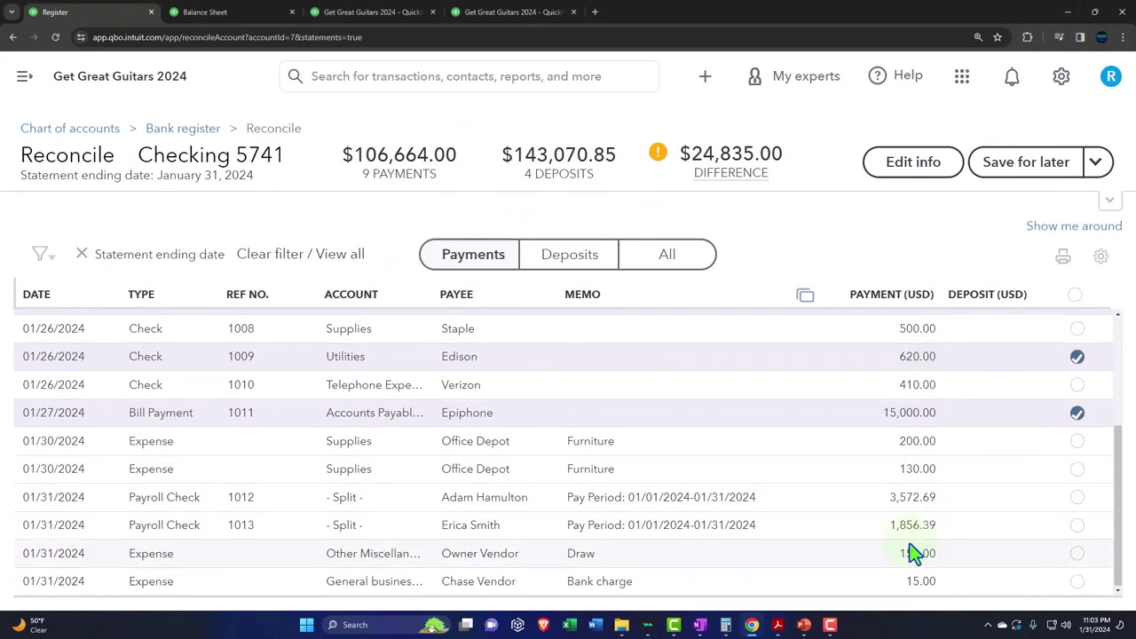
pyautogui.click(1078, 554)
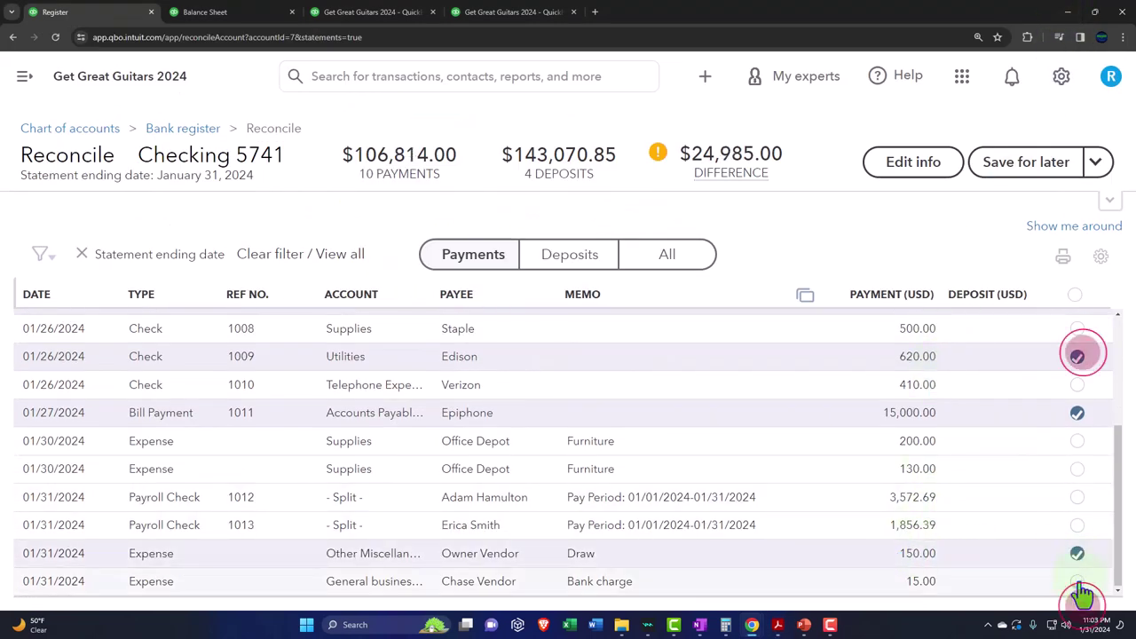
pyautogui.click(1077, 583)
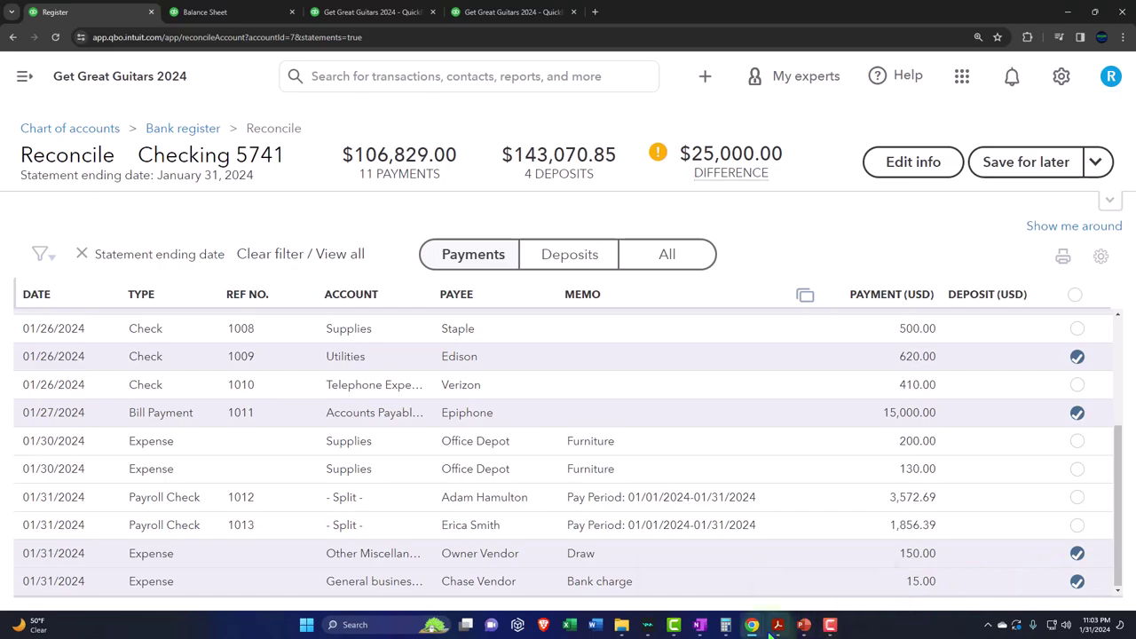
# - Highlight the Withdrawal and Bank service charges lines with their amounts in Bank Stmt Jan.pdf
pyautogui.moveTo(774, 625)
pyautogui.click(696, 566)
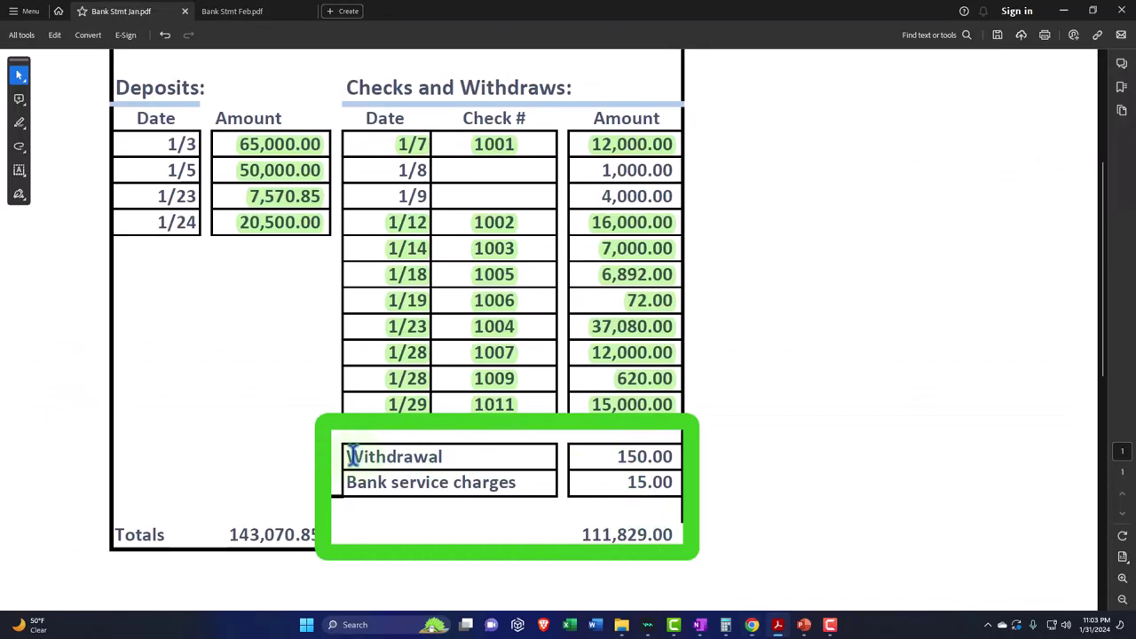
pyautogui.moveTo(351, 457); pyautogui.dragTo(644, 479)
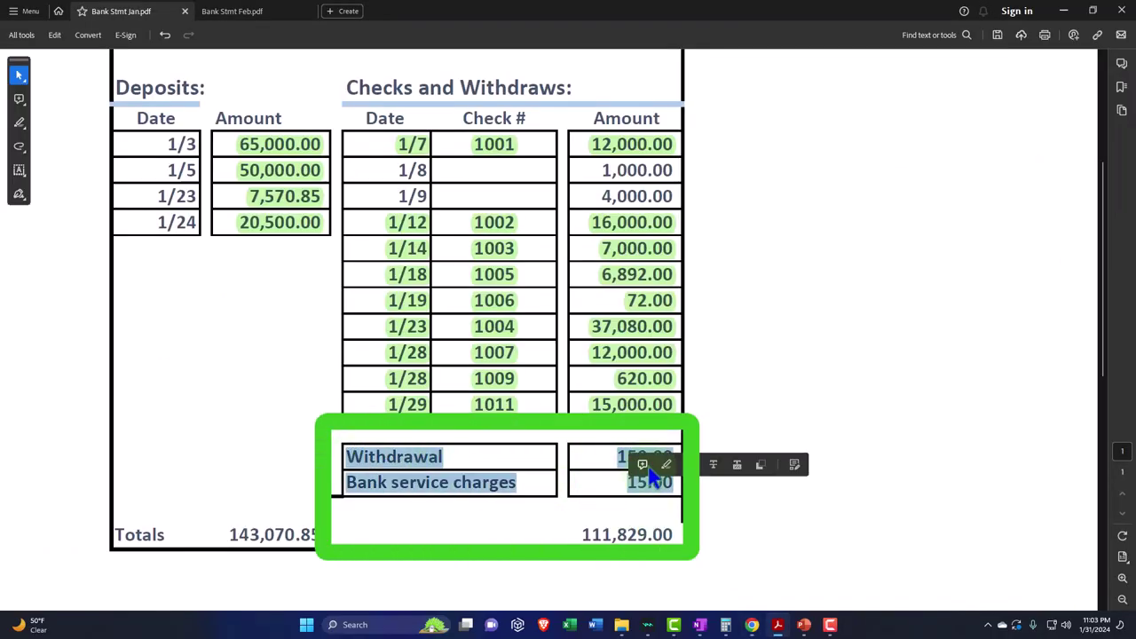
pyautogui.click(665, 473)
pyautogui.scroll(-1, 666, 473)
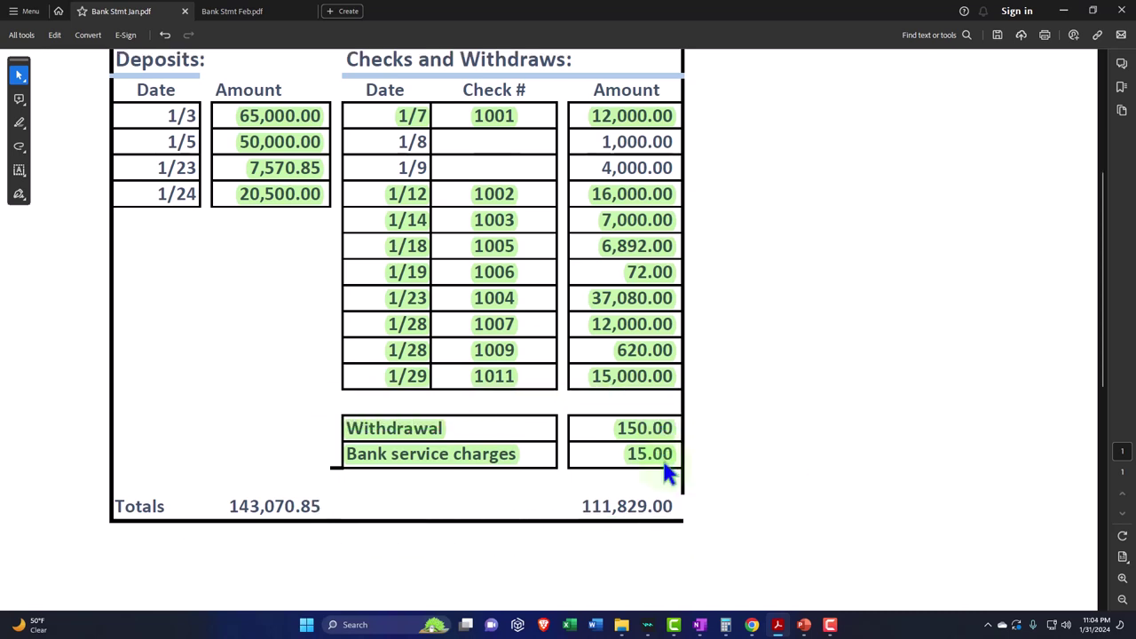
# - Calculate 111829 minus 1000 minus 4000 in Calculator from the January statement's withdrawals, and keep the calculator on top of other windows
pyautogui.scroll(3, 761, 371)
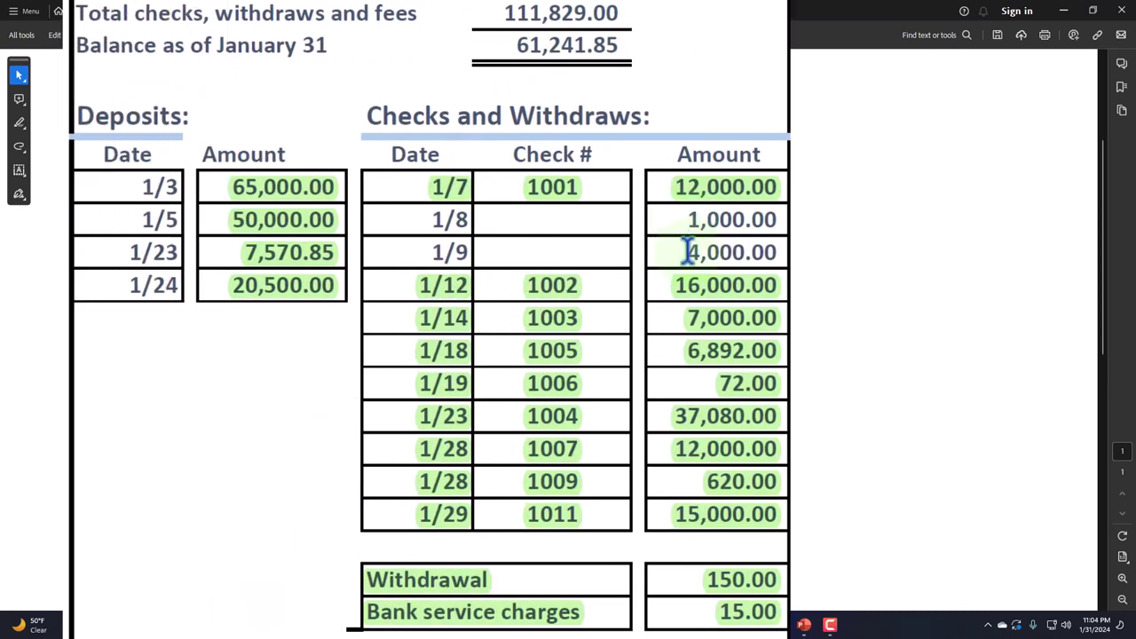
pyautogui.scroll(4, 781, 244)
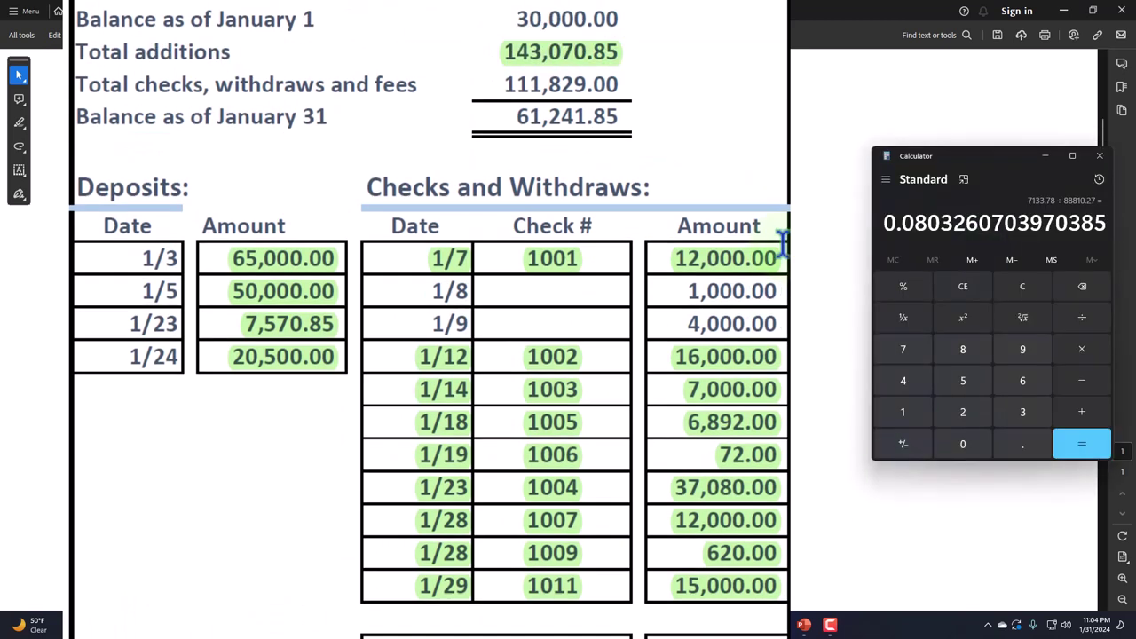
pyautogui.moveTo(975, 174); pyautogui.dragTo(847, 150)
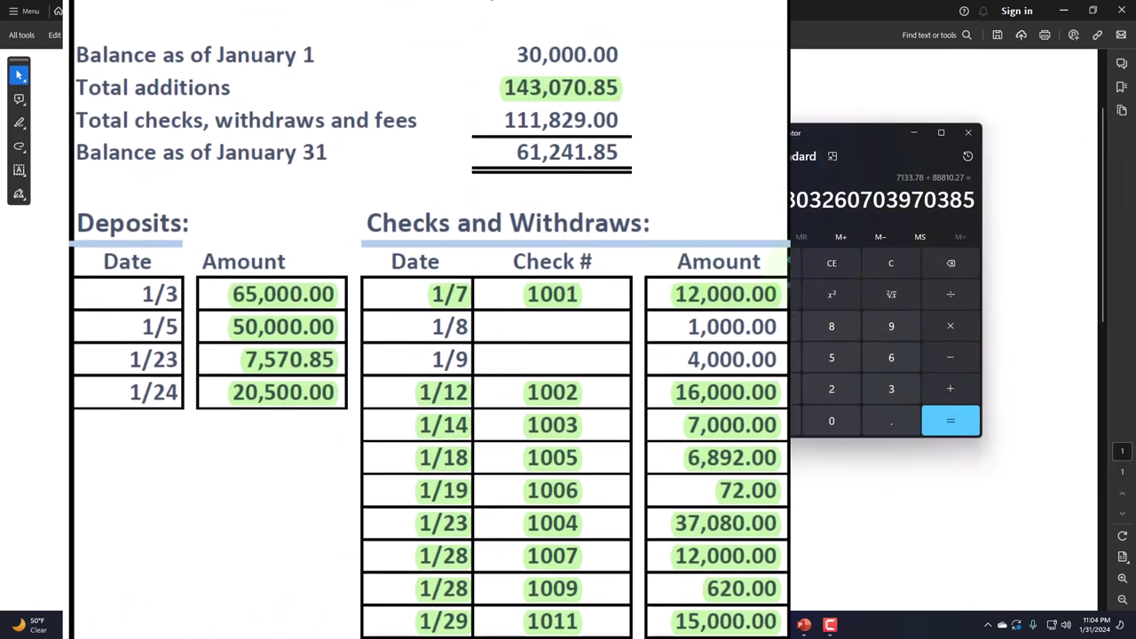
pyautogui.click(891, 262)
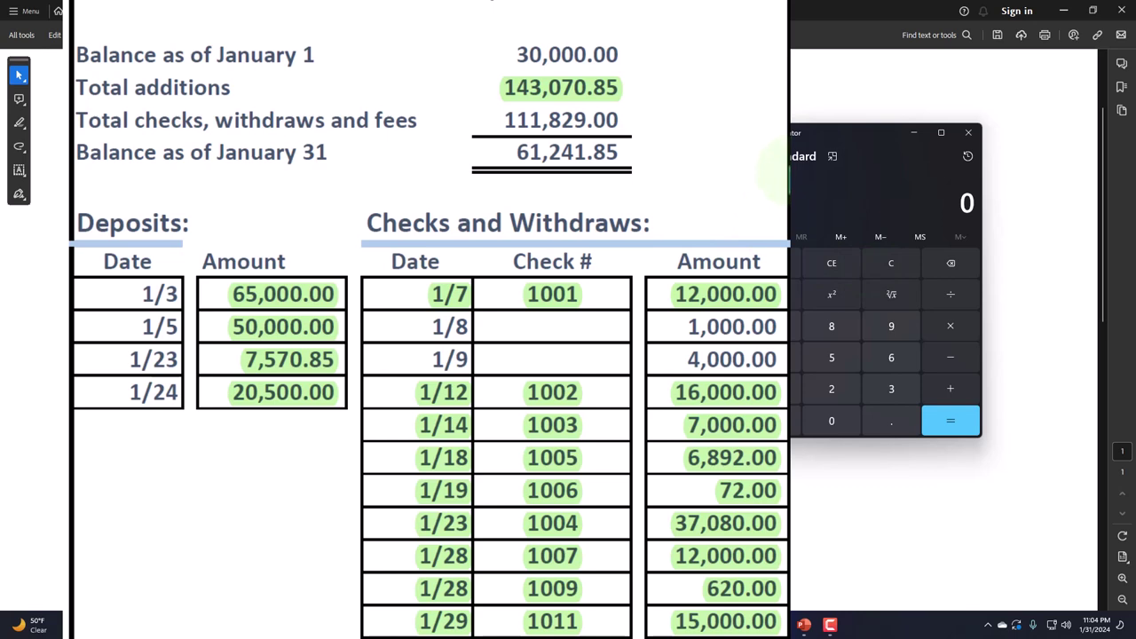
pyautogui.write('111829')
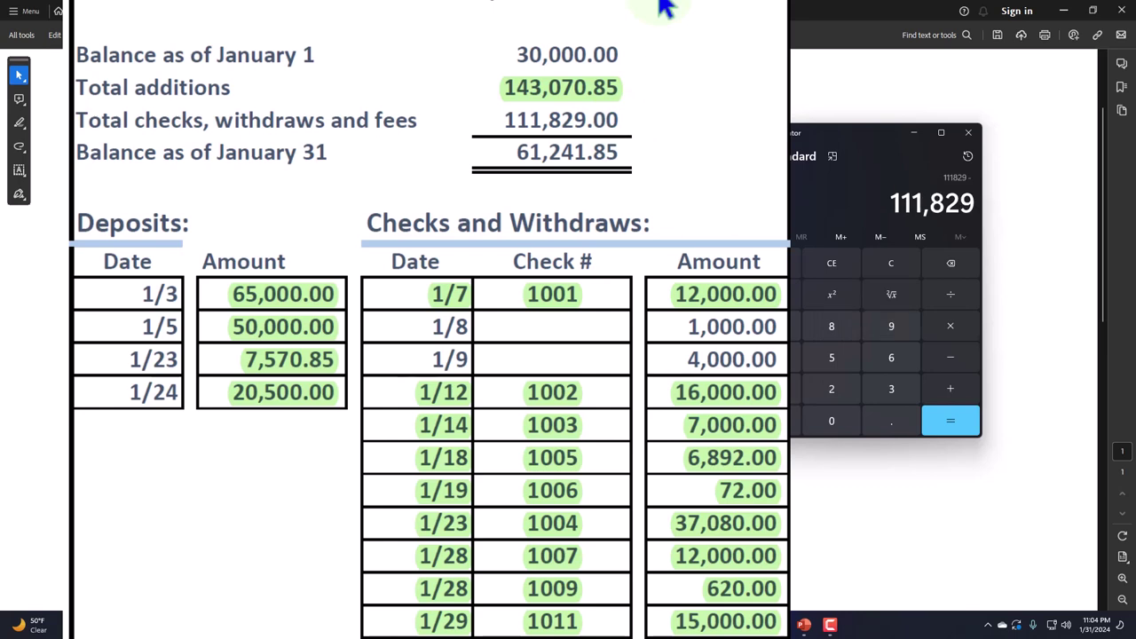
pyautogui.write('-1000-40')
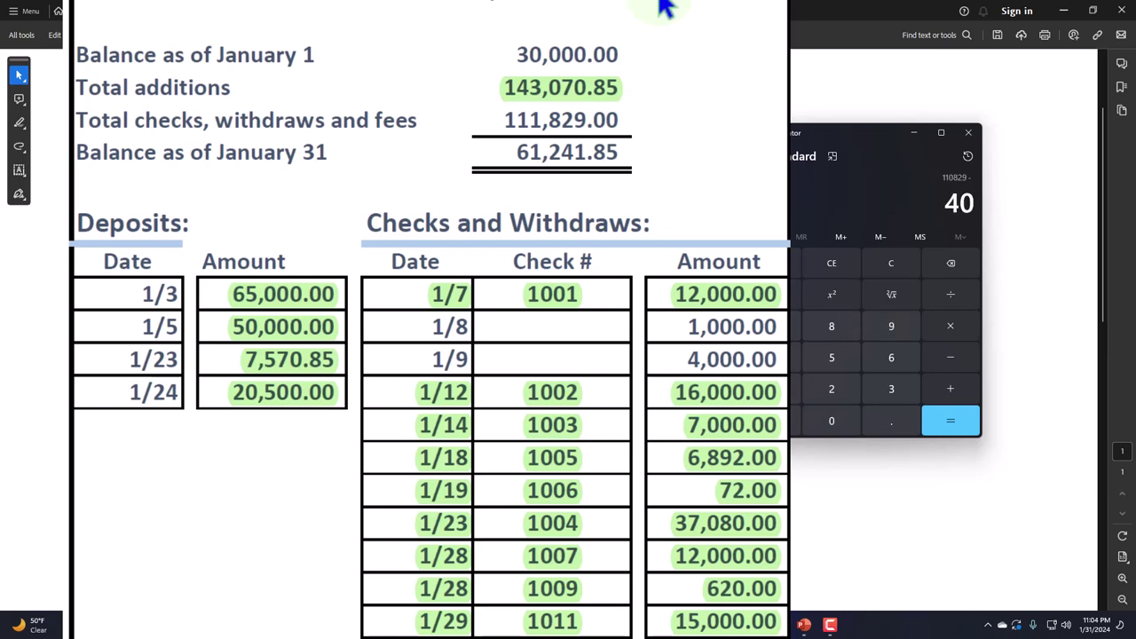
pyautogui.write('000')
pyautogui.press('Return')
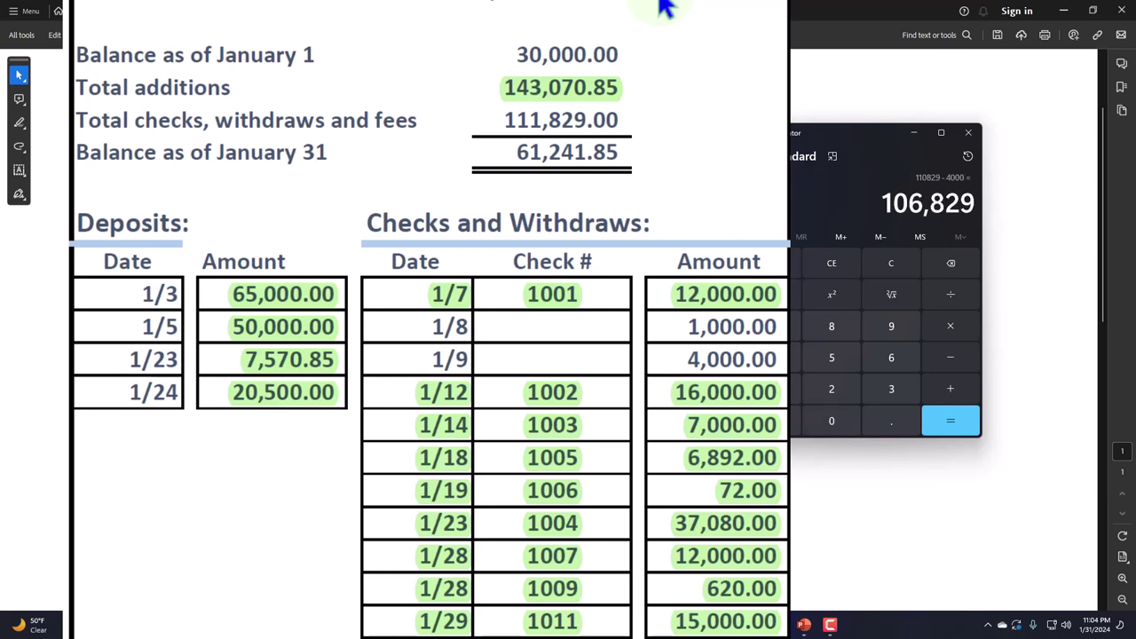
pyautogui.click(831, 155)
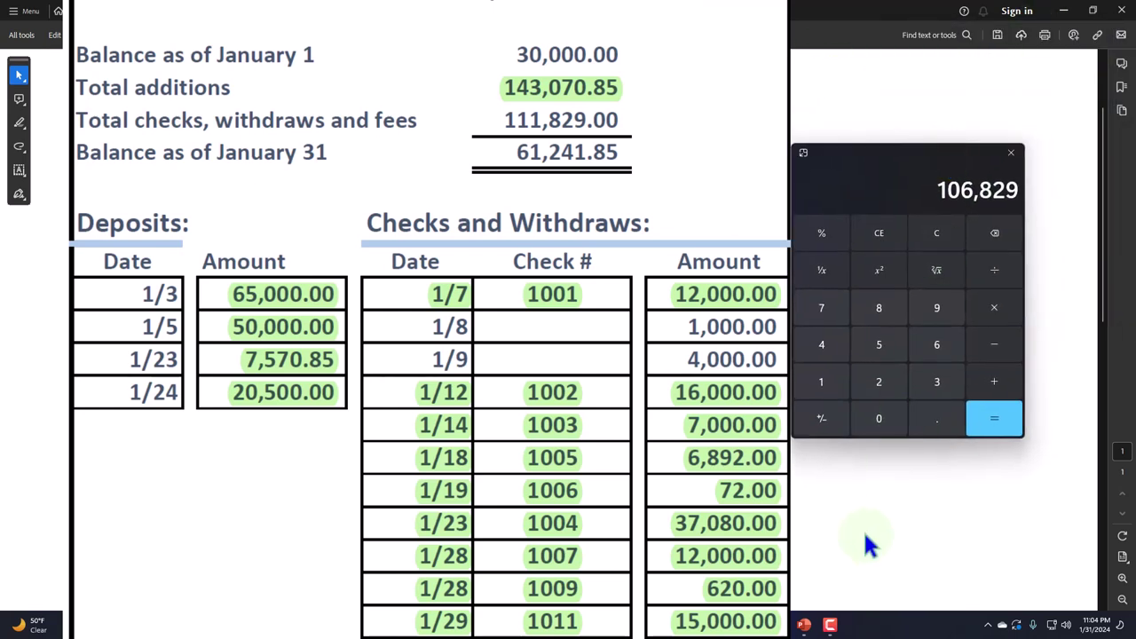
# - Compare the calculated amount with the payments total on the Reconcile page, put the calculator away, and recheck the summary in Bank Stmt Jan.pdf
pyautogui.moveTo(752, 625)
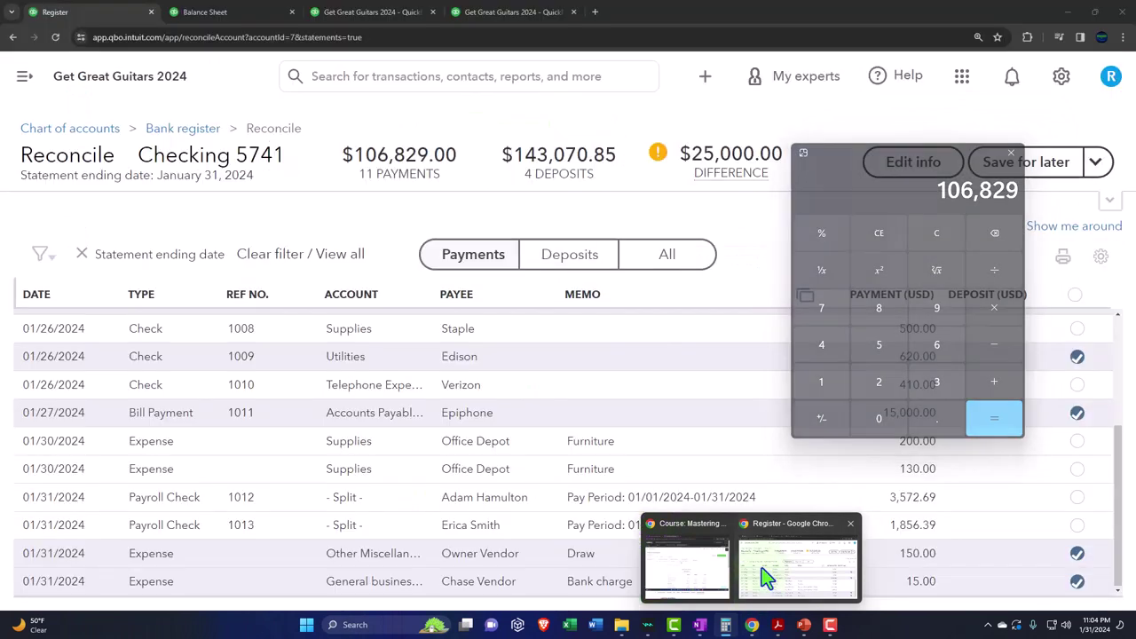
pyautogui.click(765, 577)
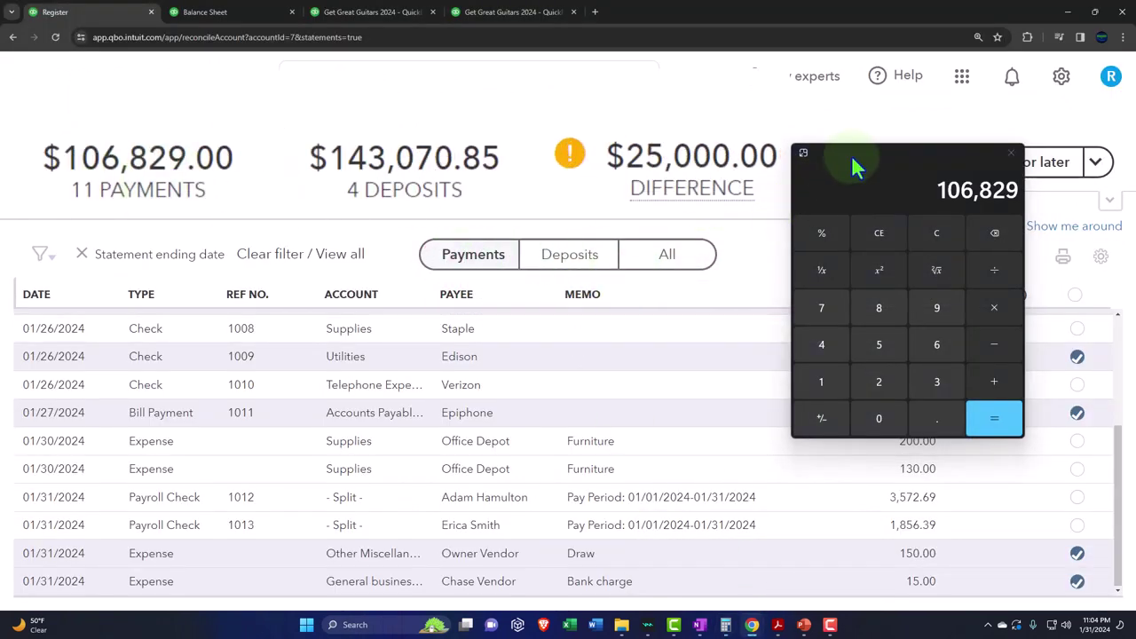
pyautogui.click(725, 625)
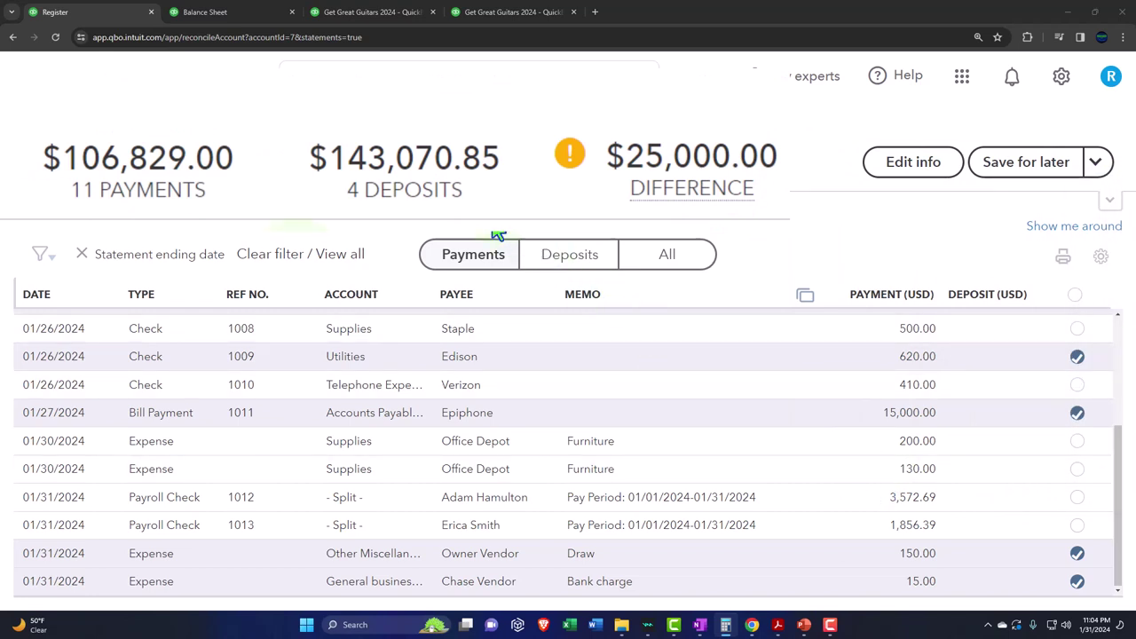
pyautogui.moveTo(777, 625)
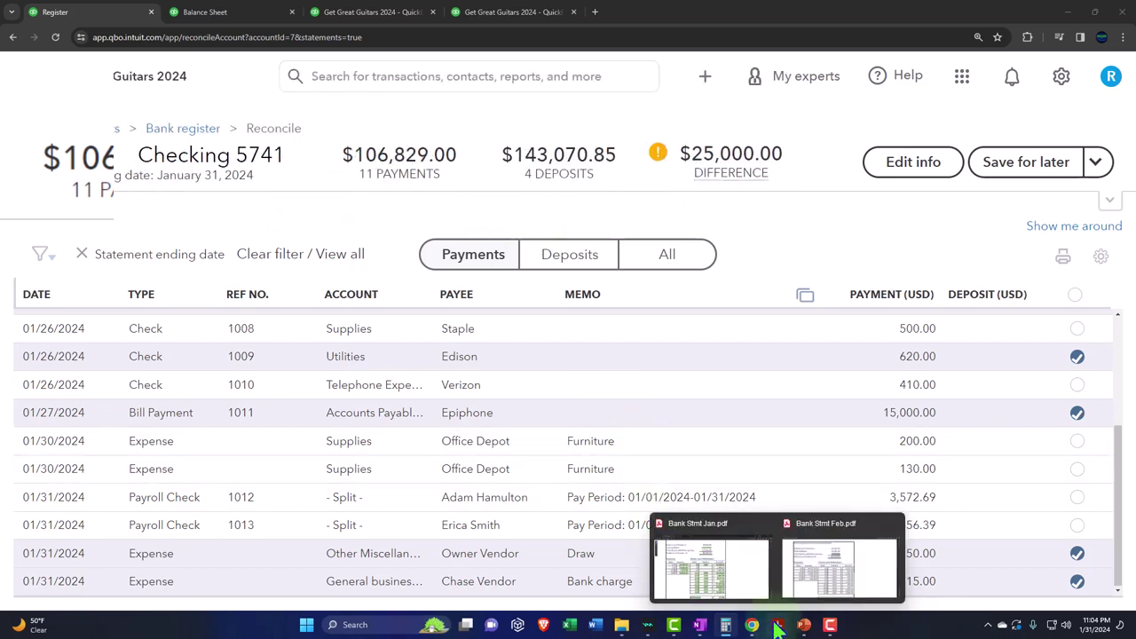
pyautogui.click(723, 572)
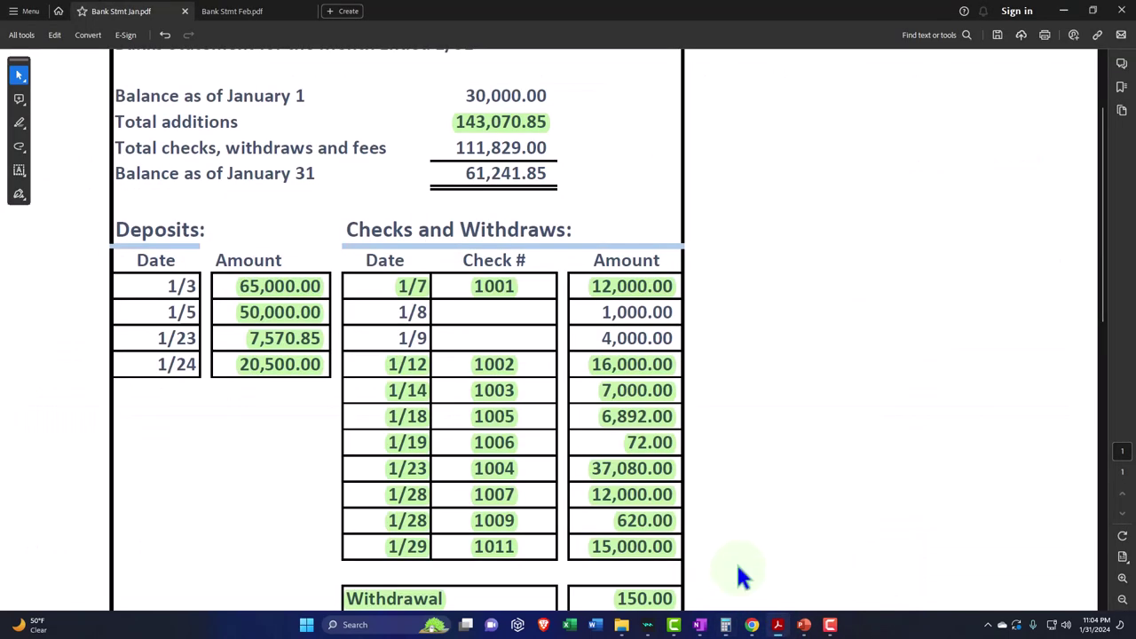
pyautogui.click(521, 104)
pyautogui.click(1063, 10)
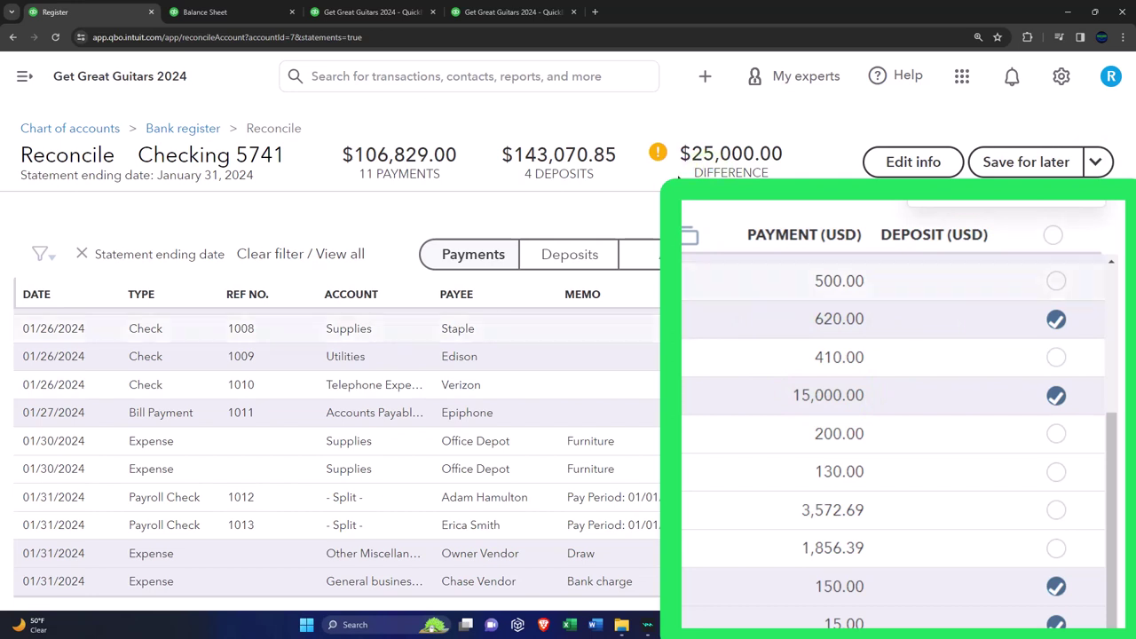
# - Show all transactions in the reconciliation and mark the 12/31/2023 Beginning balance deposit of 25,000.00 as cleared
pyautogui.scroll(2, 888, 444)
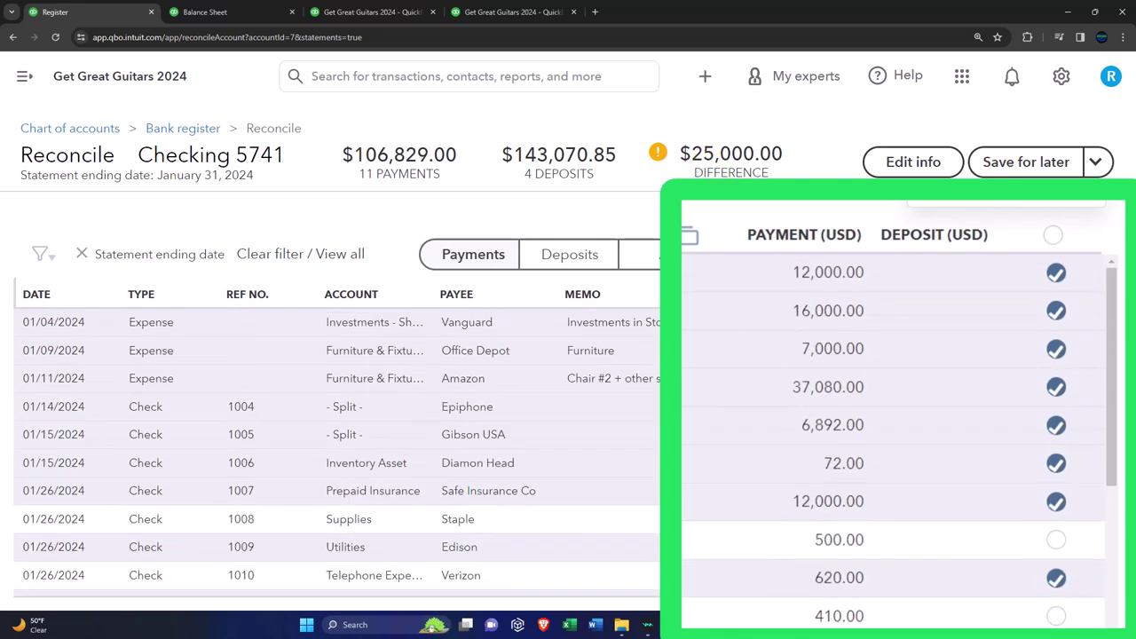
pyautogui.click(654, 266)
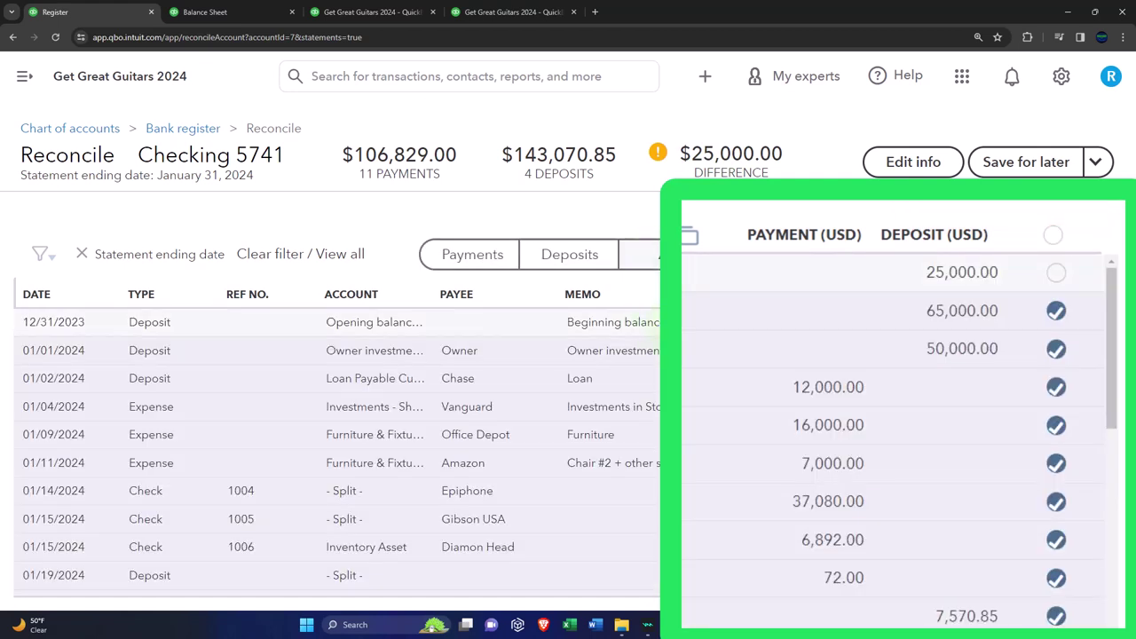
pyautogui.click(1055, 275)
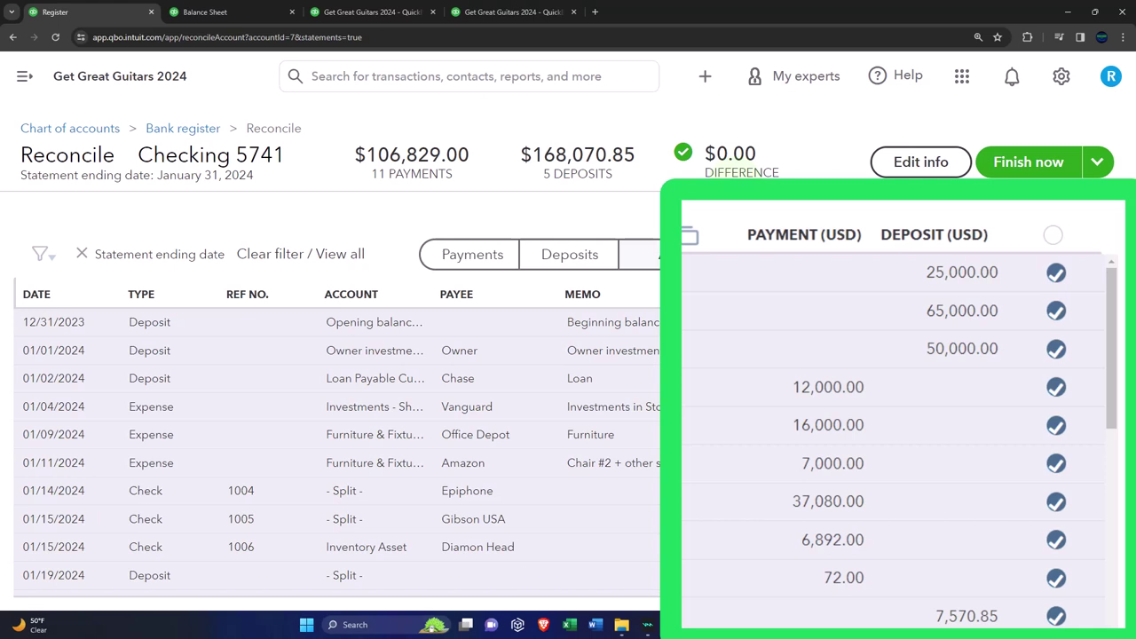
# - Examine the unhighlighted 1/8 and 1/9 withdrawals of 1,000.00 and 4,000.00 in Bank Stmt Jan.pdf by selecting their amounts
pyautogui.moveTo(777, 625)
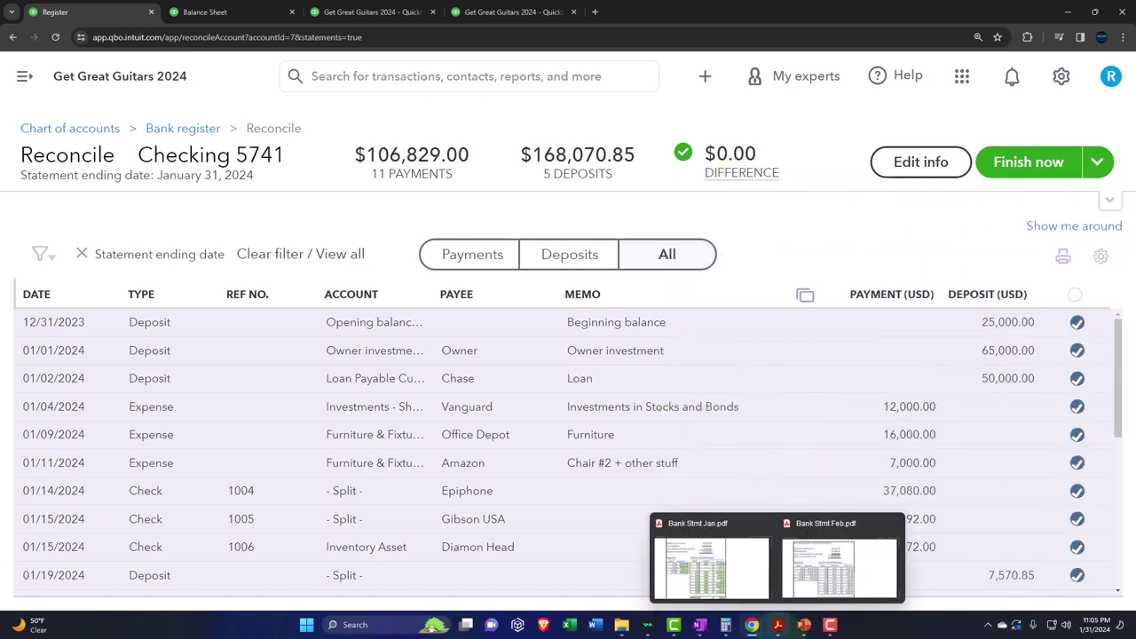
pyautogui.click(741, 588)
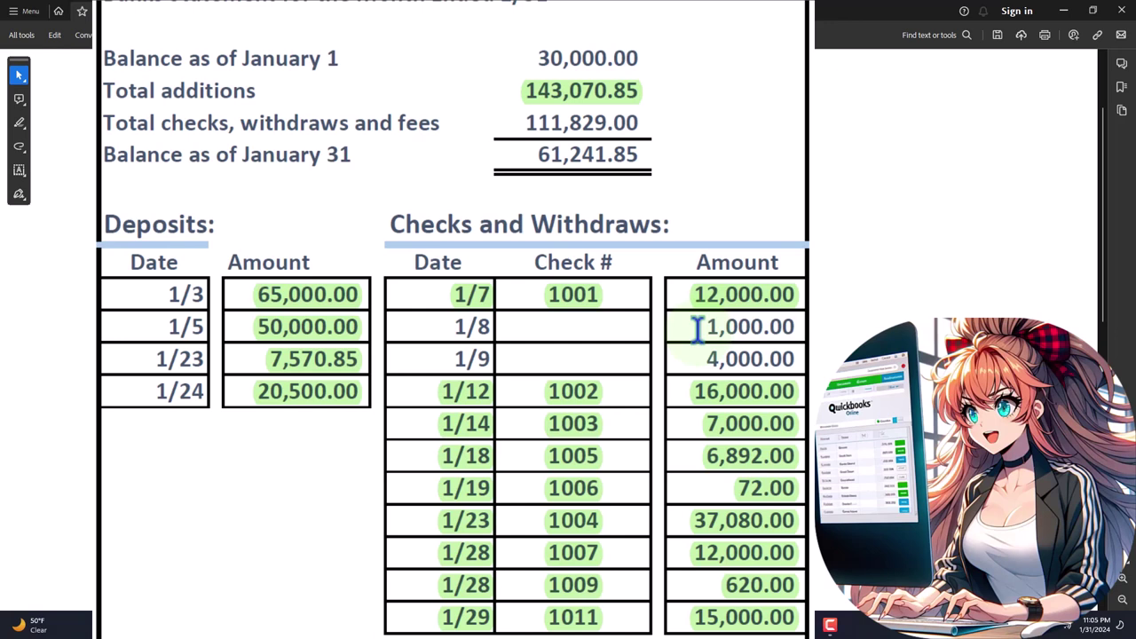
pyautogui.moveTo(697, 328); pyautogui.dragTo(799, 326)
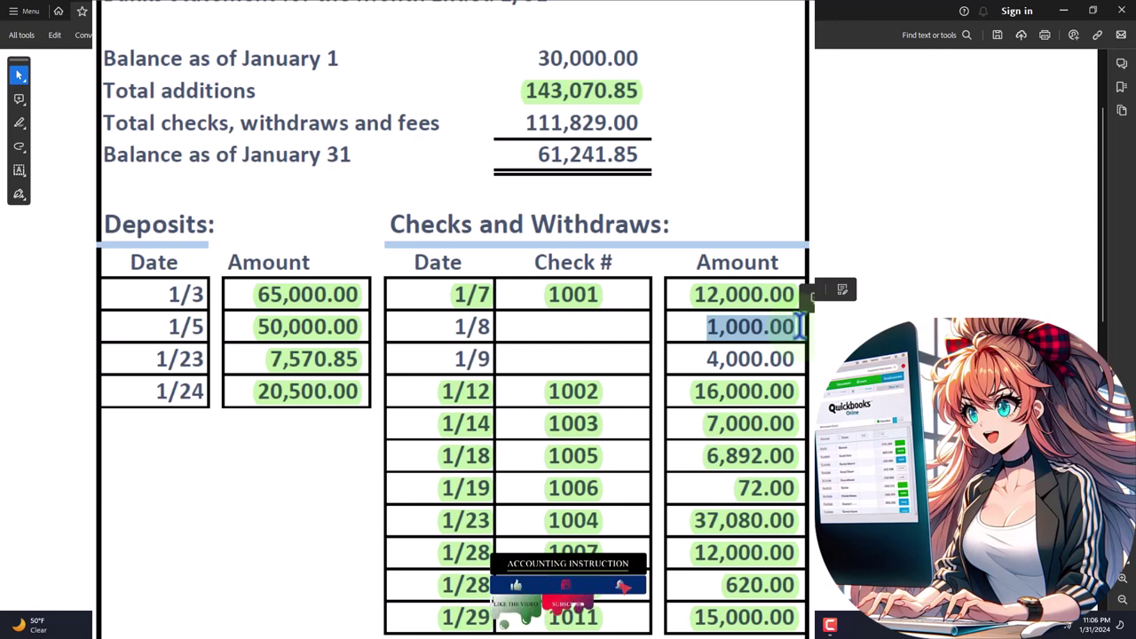
pyautogui.click(737, 343)
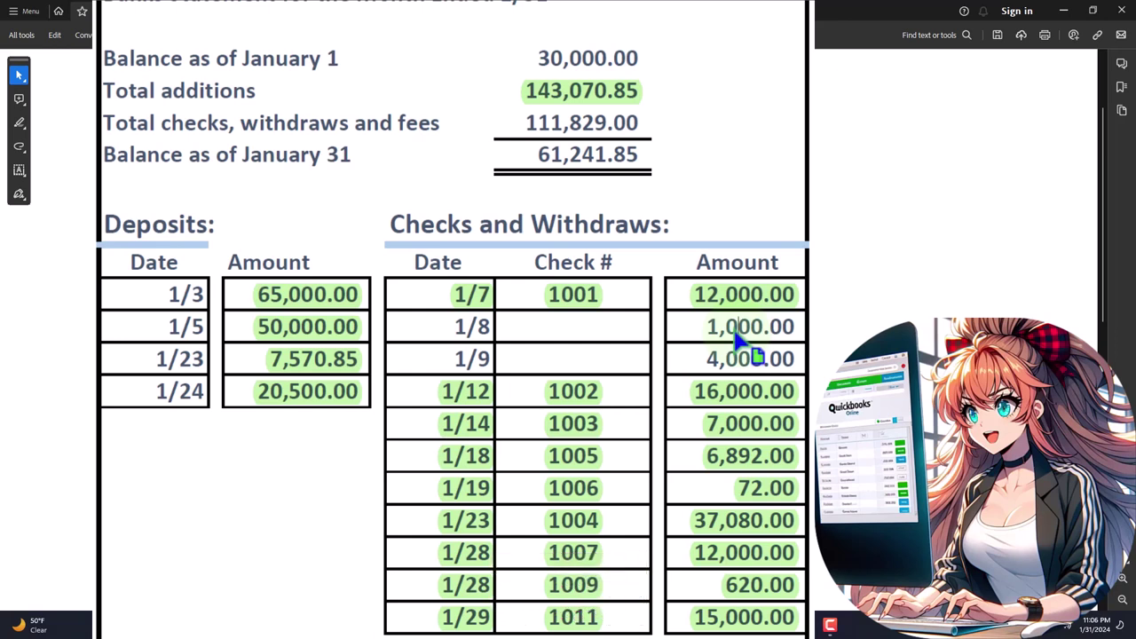
pyautogui.moveTo(708, 327); pyautogui.dragTo(792, 328)
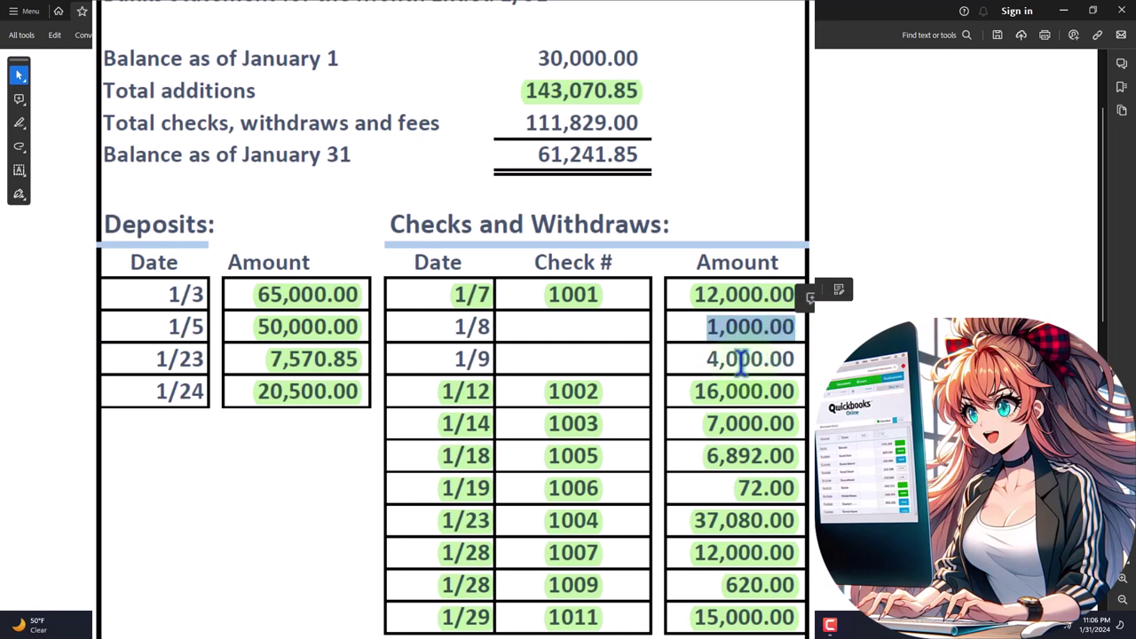
pyautogui.moveTo(708, 359); pyautogui.dragTo(792, 361)
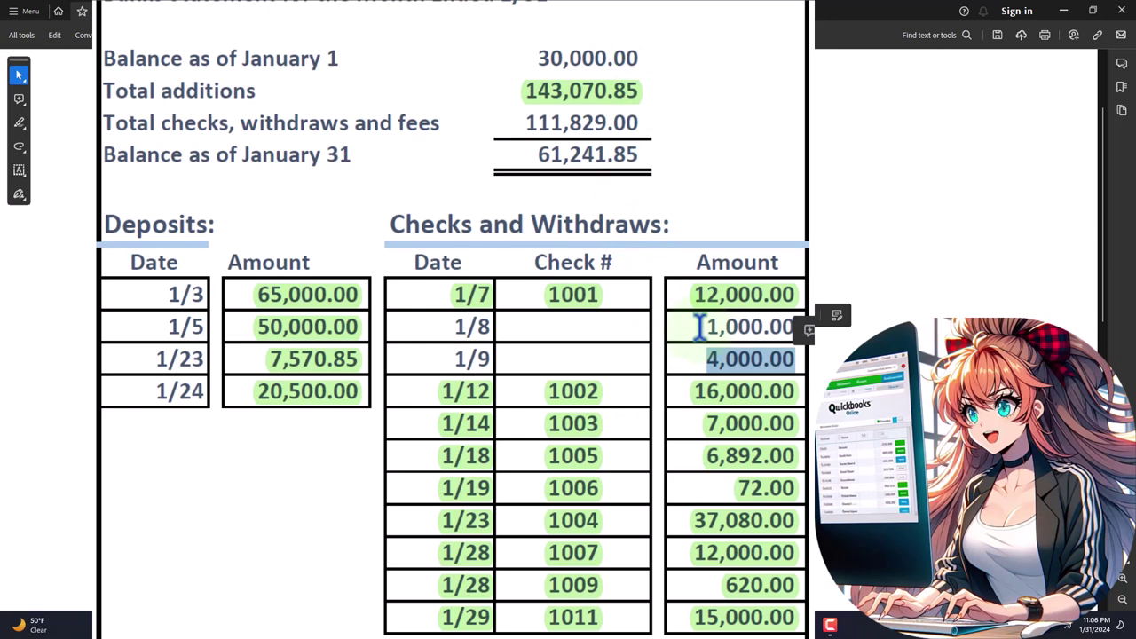
pyautogui.moveTo(701, 327); pyautogui.dragTo(797, 318)
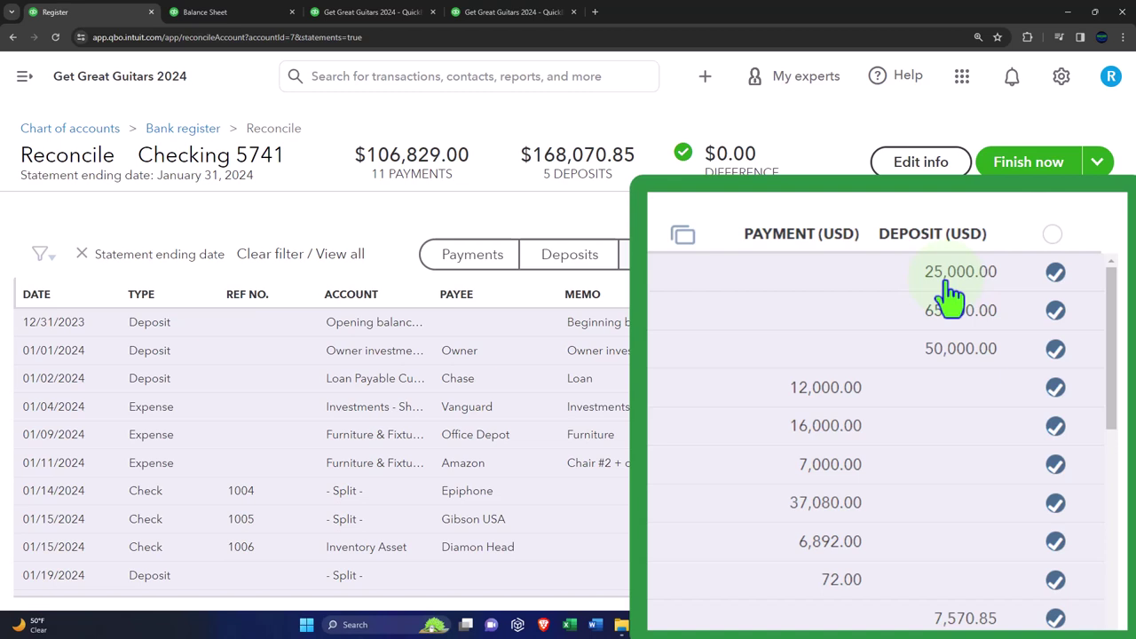
# - Unmark the 12/31/2023 Beginning balance deposit of 25,000.00 in the Checking 5741 reconciliation
pyautogui.click(1054, 273)
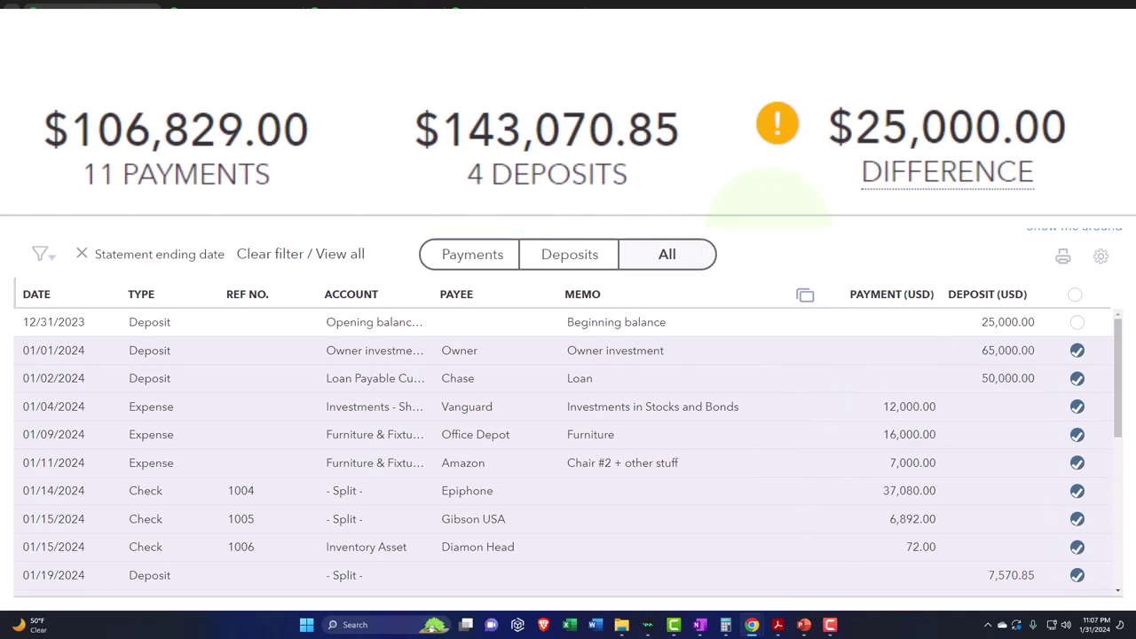
# - Compare the January 31 ending balance in Bank Stmt Jan.pdf with the February 1 beginning balance in the February statement
pyautogui.moveTo(778, 625)
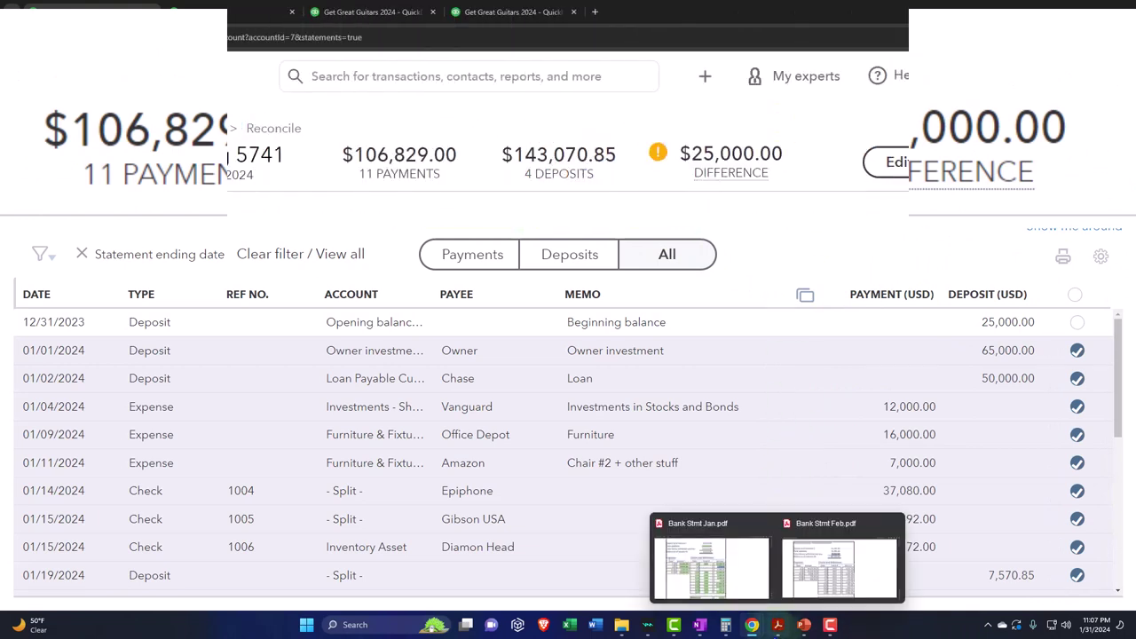
pyautogui.click(733, 580)
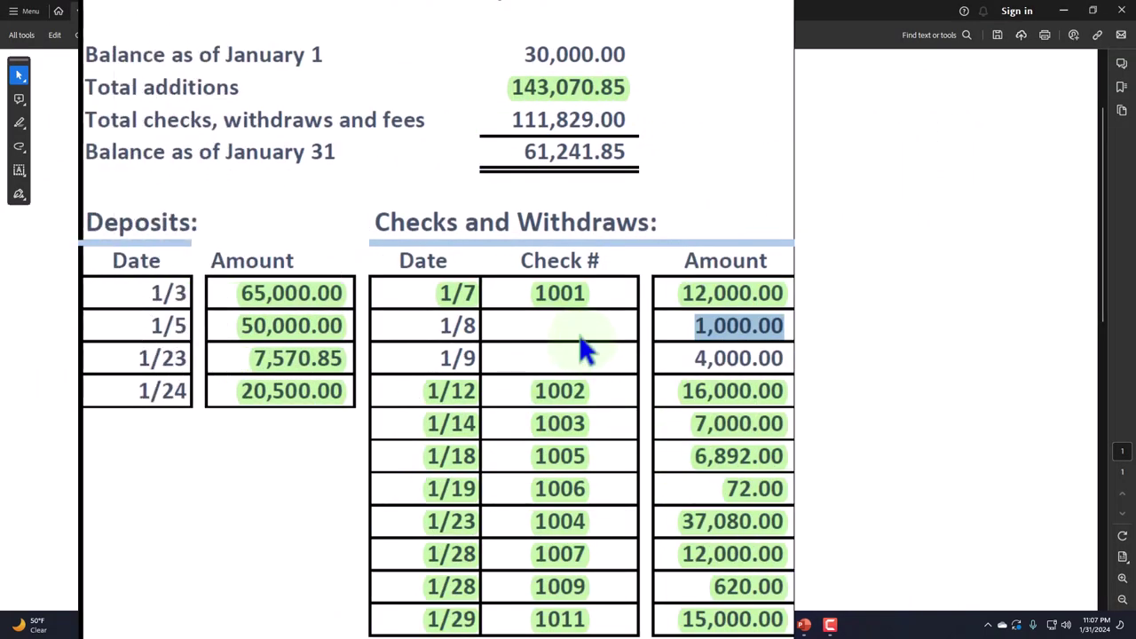
pyautogui.moveTo(523, 152); pyautogui.dragTo(632, 152)
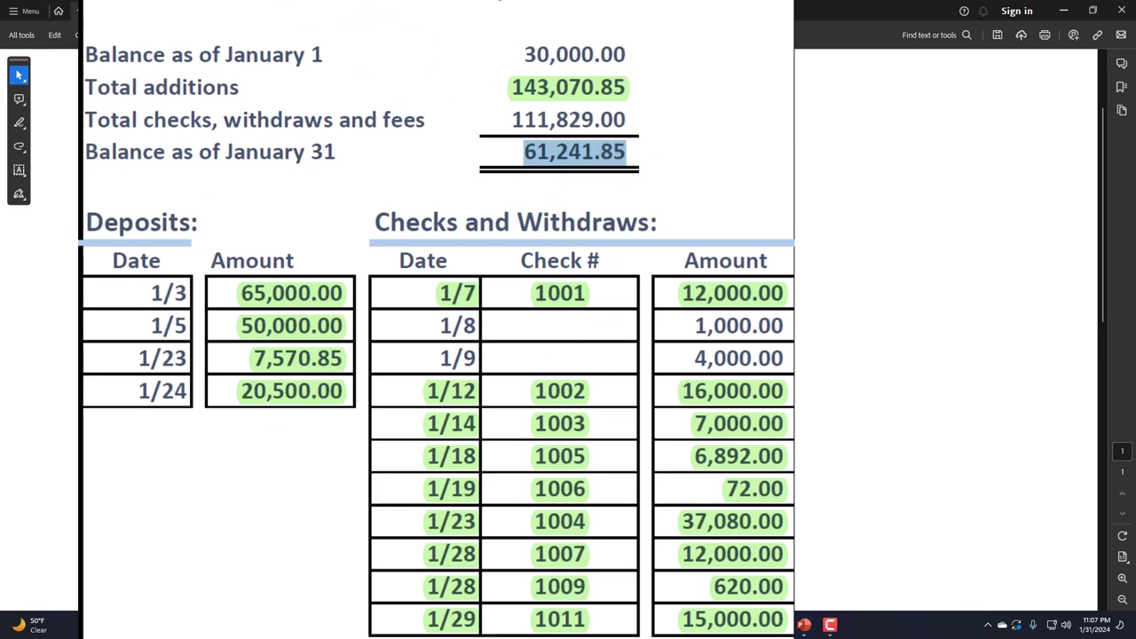
pyautogui.scroll(-5, 292, 6)
pyautogui.moveTo(529, 106); pyautogui.dragTo(641, 104)
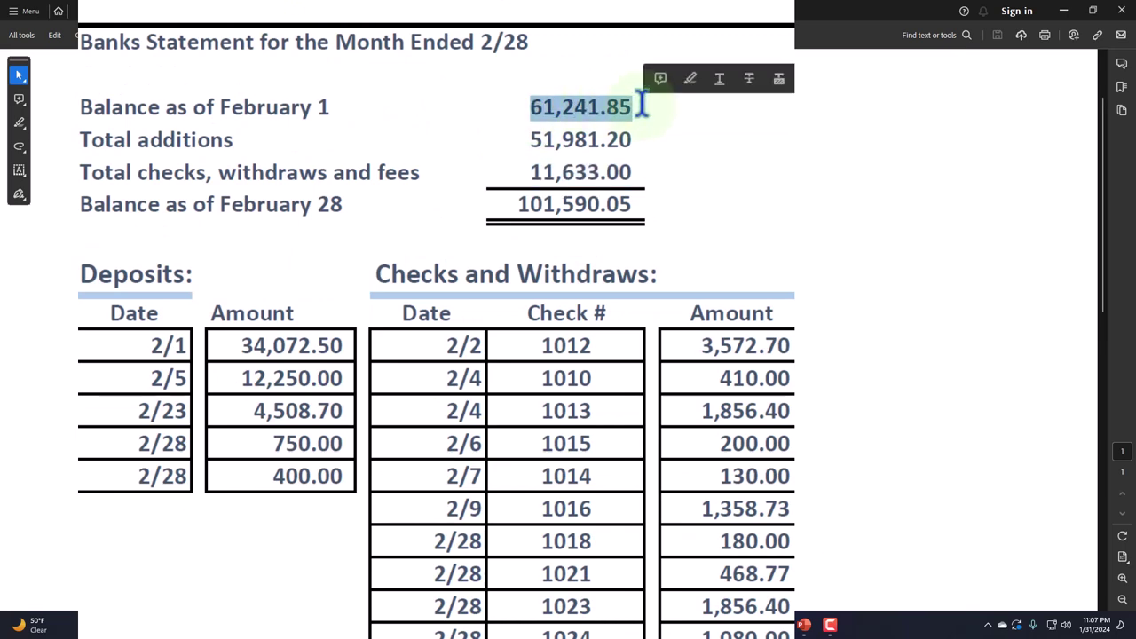
# - Return to QuickBooks Online, rerun the January-February 2024 trial balance report, and review its account balances from Checking 5741 down to the totals
pyautogui.hotkey('alt', 'Tab')
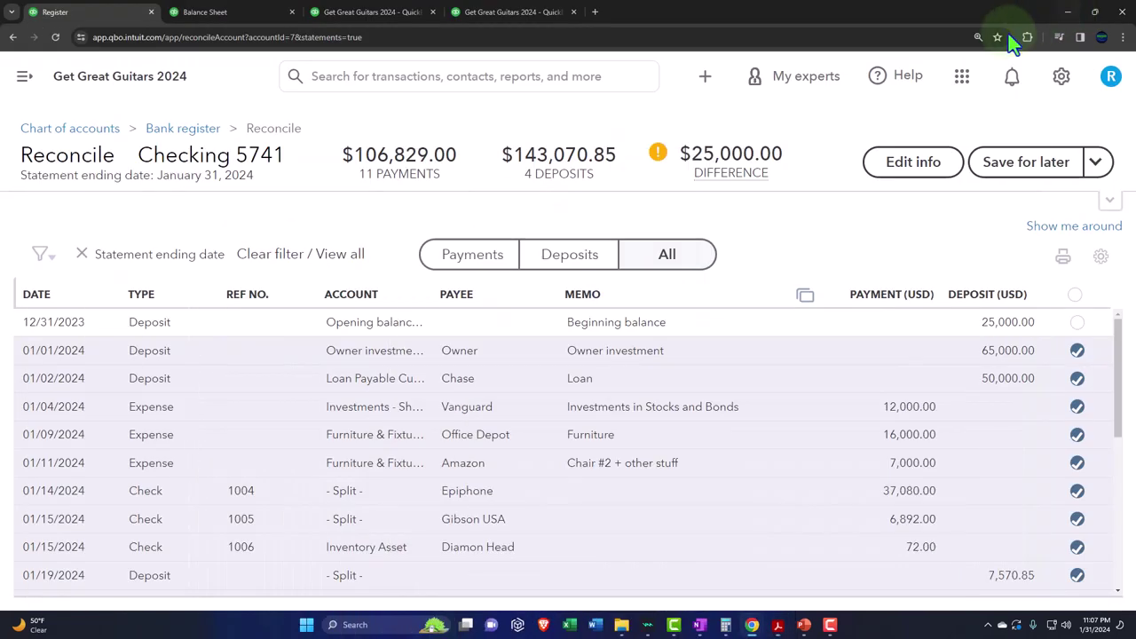
pyautogui.click(545, 12)
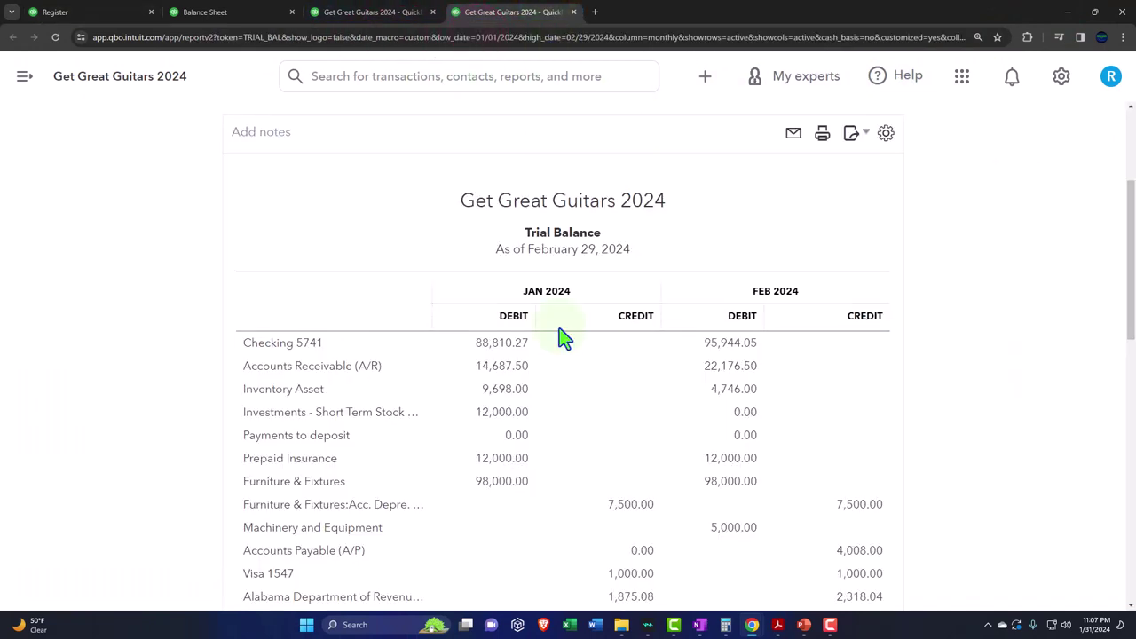
pyautogui.scroll(3, 621, 323)
pyautogui.click(632, 282)
pyautogui.scroll(-3, 666, 335)
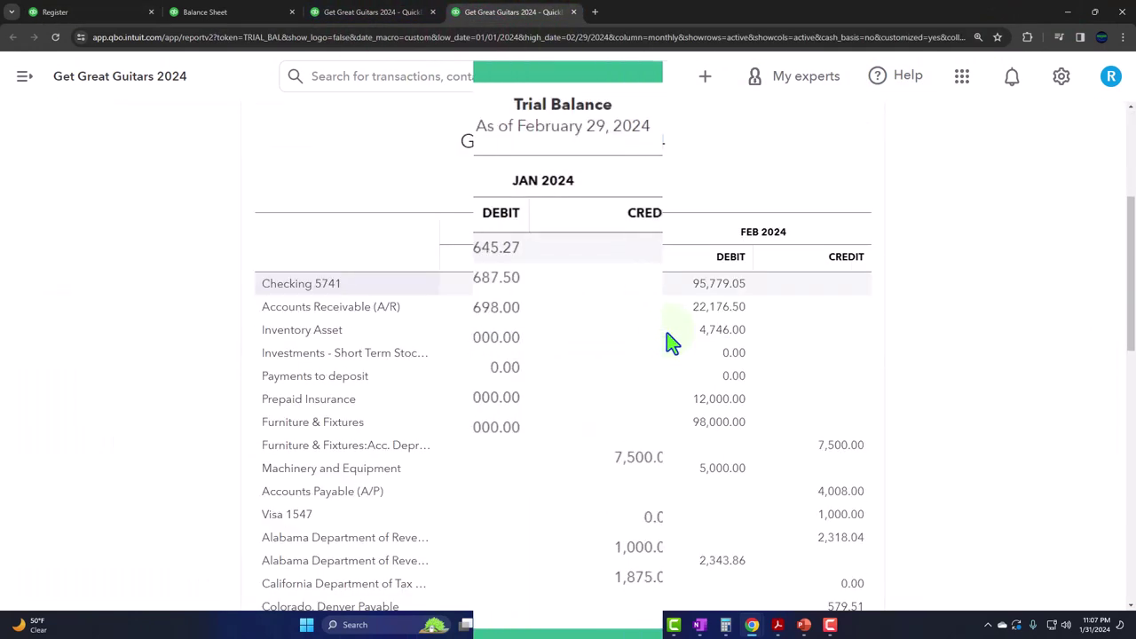
pyautogui.scroll(-1, 728, 333)
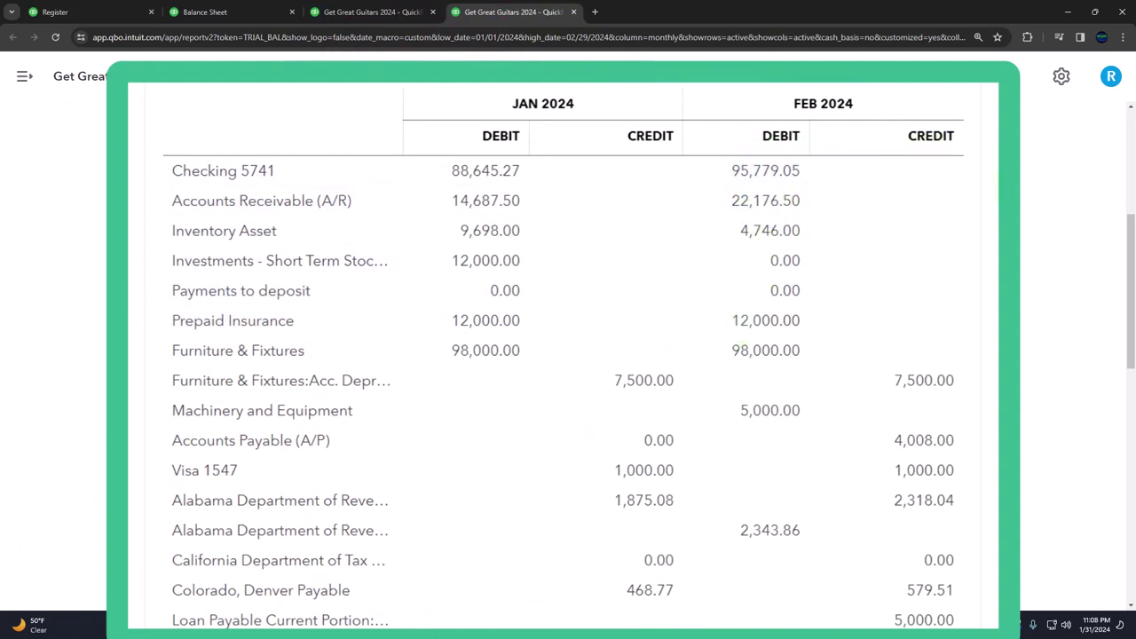
pyautogui.scroll(-5, 568, 355)
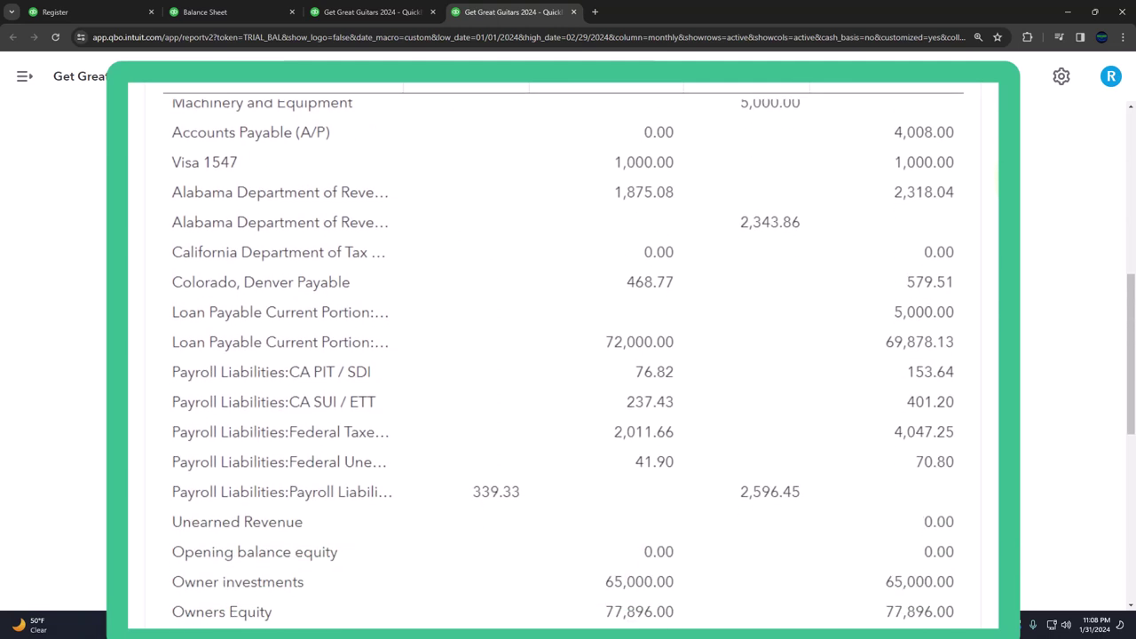
pyautogui.scroll(-3, 568, 355)
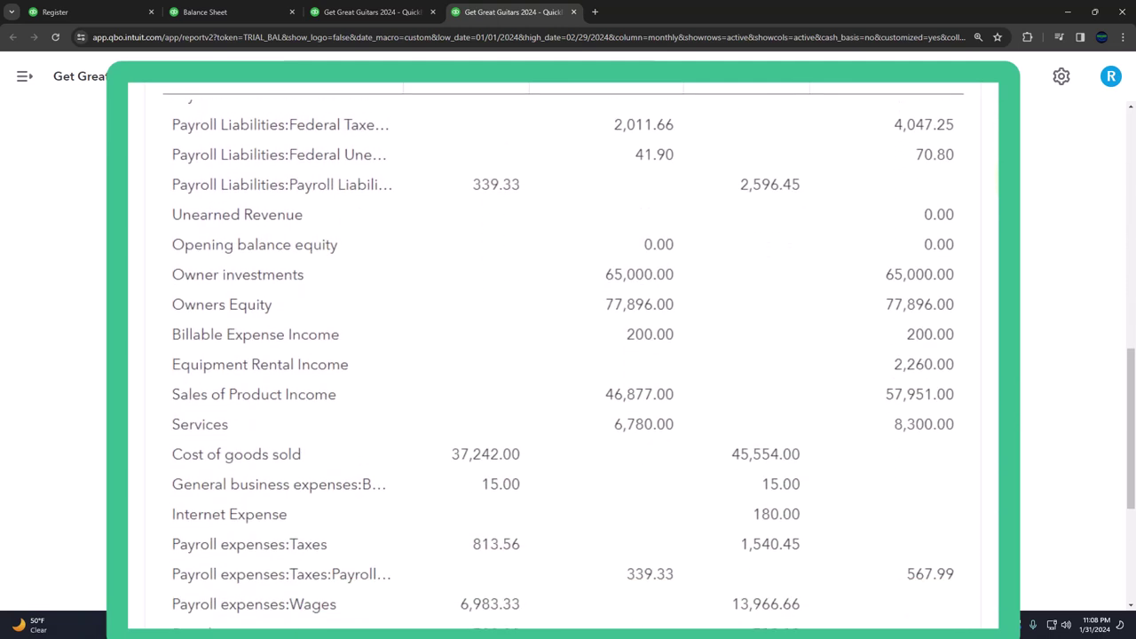
pyautogui.scroll(-3, 568, 355)
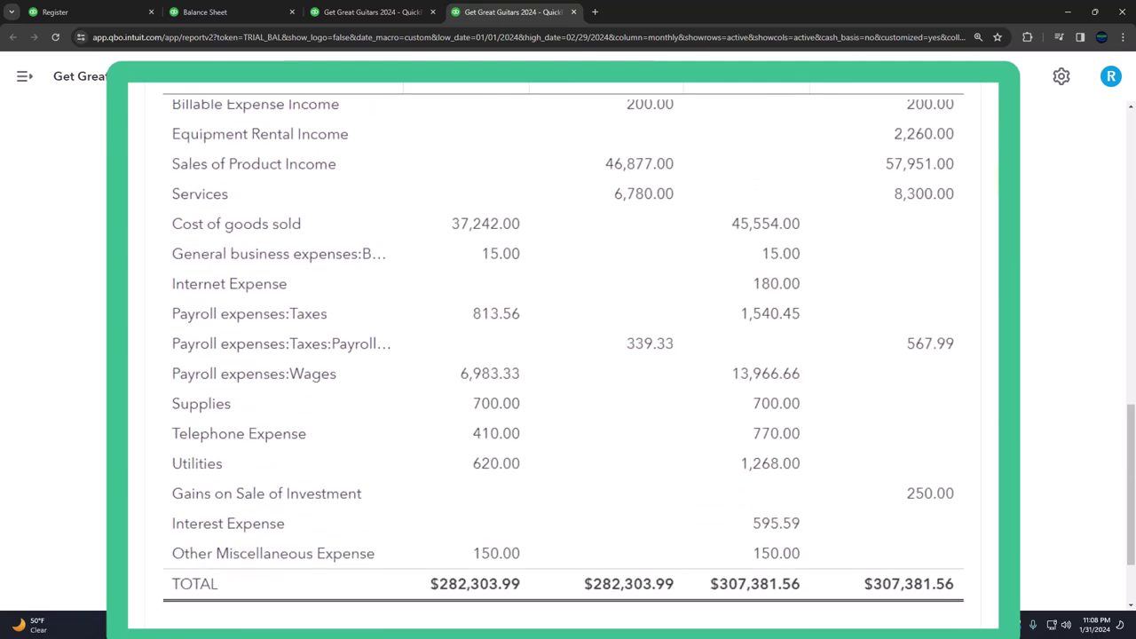